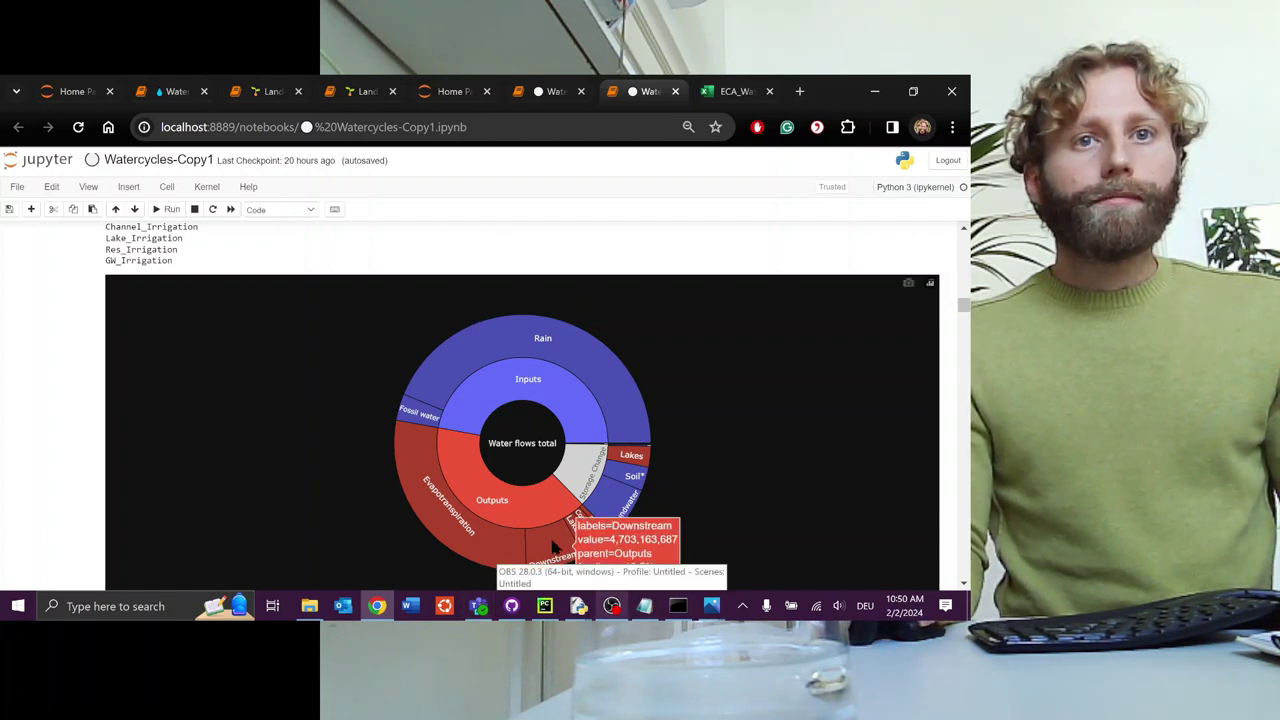
Examine the total water flows sunburst chart and the basin map in the Watercycles-Copy1 notebook.
{"action": "scroll", "coordinate": [797, 464], "scroll_direction": "down", "scroll_amount": 1}
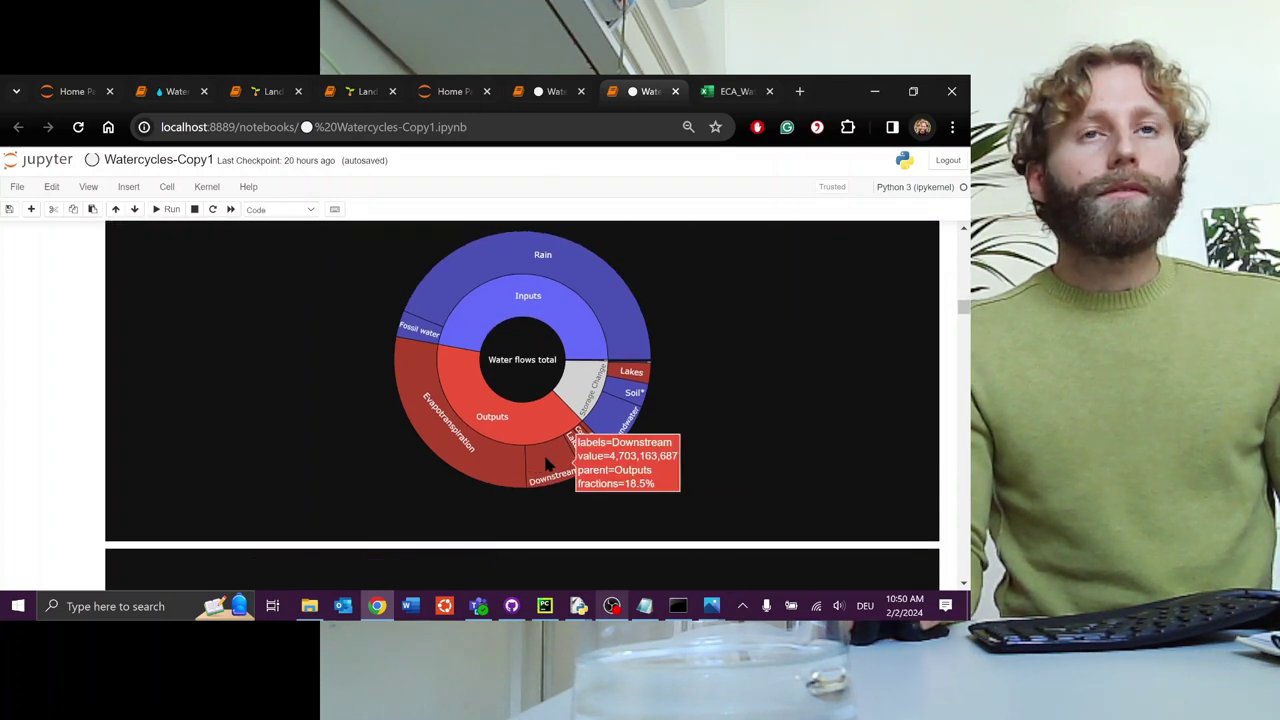
{"action": "mouse_move", "coordinate": [460, 420]}
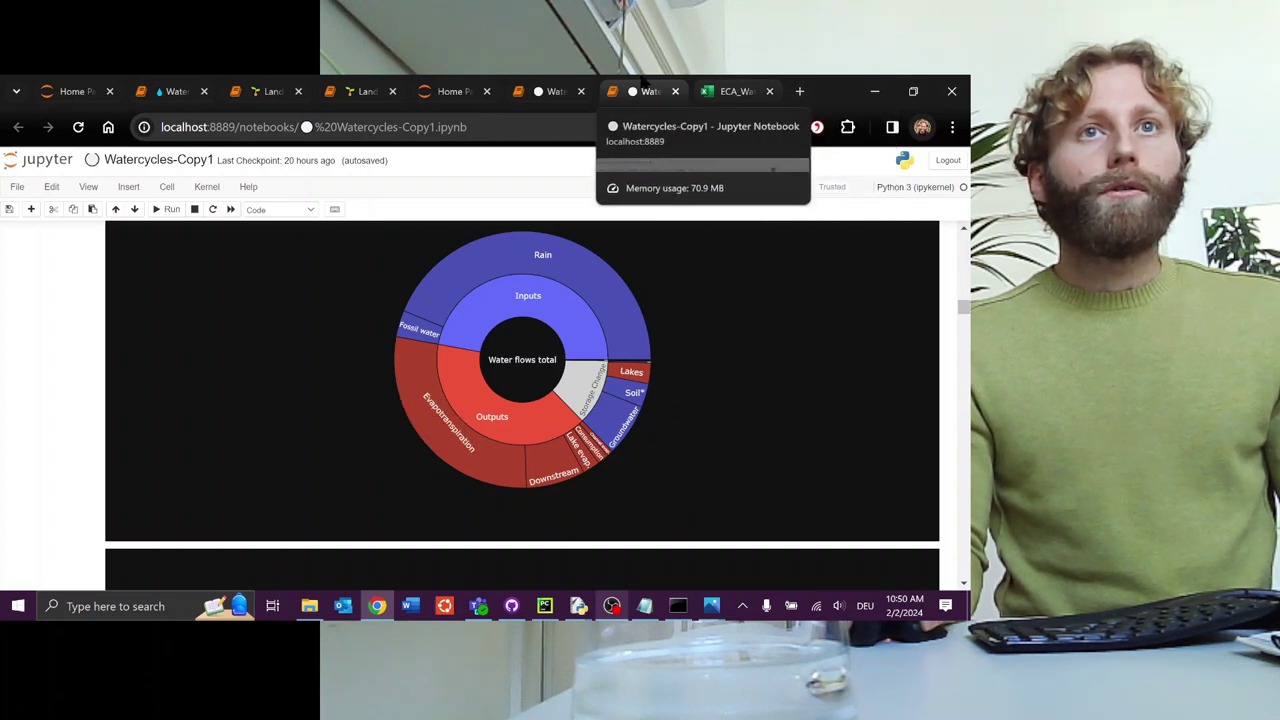
{"action": "left_click", "coordinate": [548, 86]}
{"action": "left_click", "coordinate": [645, 91]}
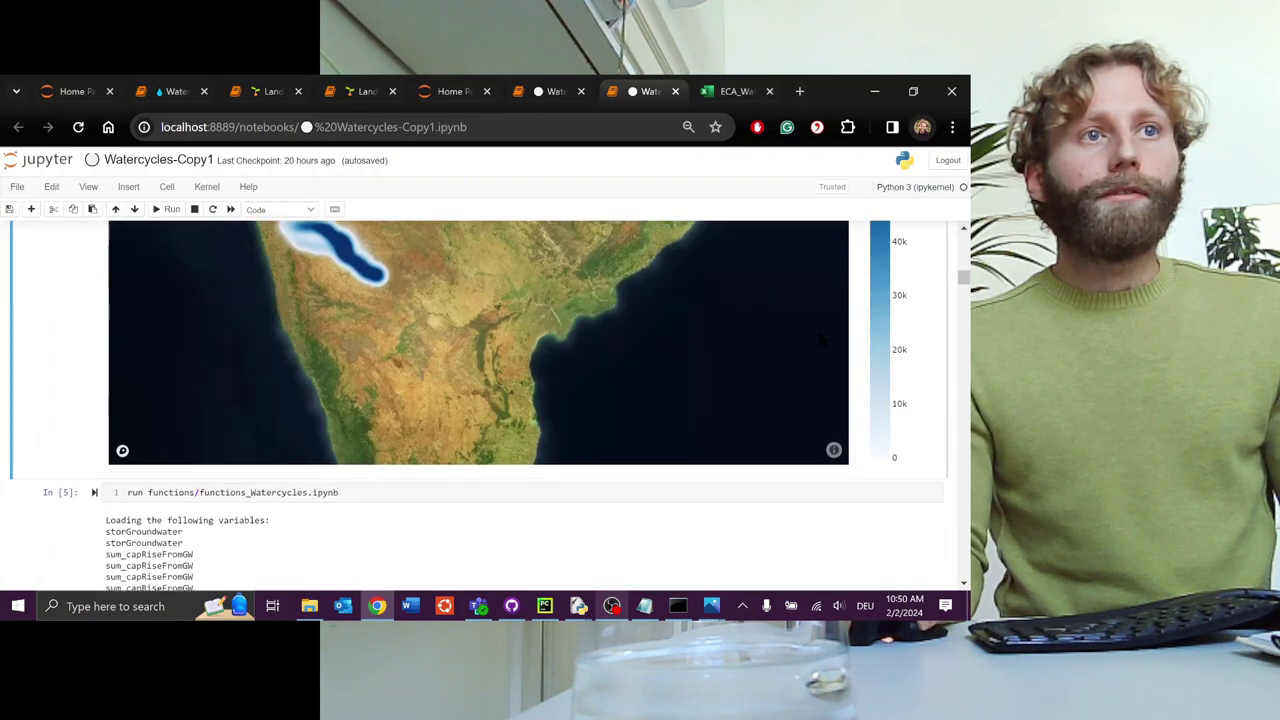
{"action": "left_click_drag", "start_coordinate": [533, 307], "coordinate": [543, 386]}
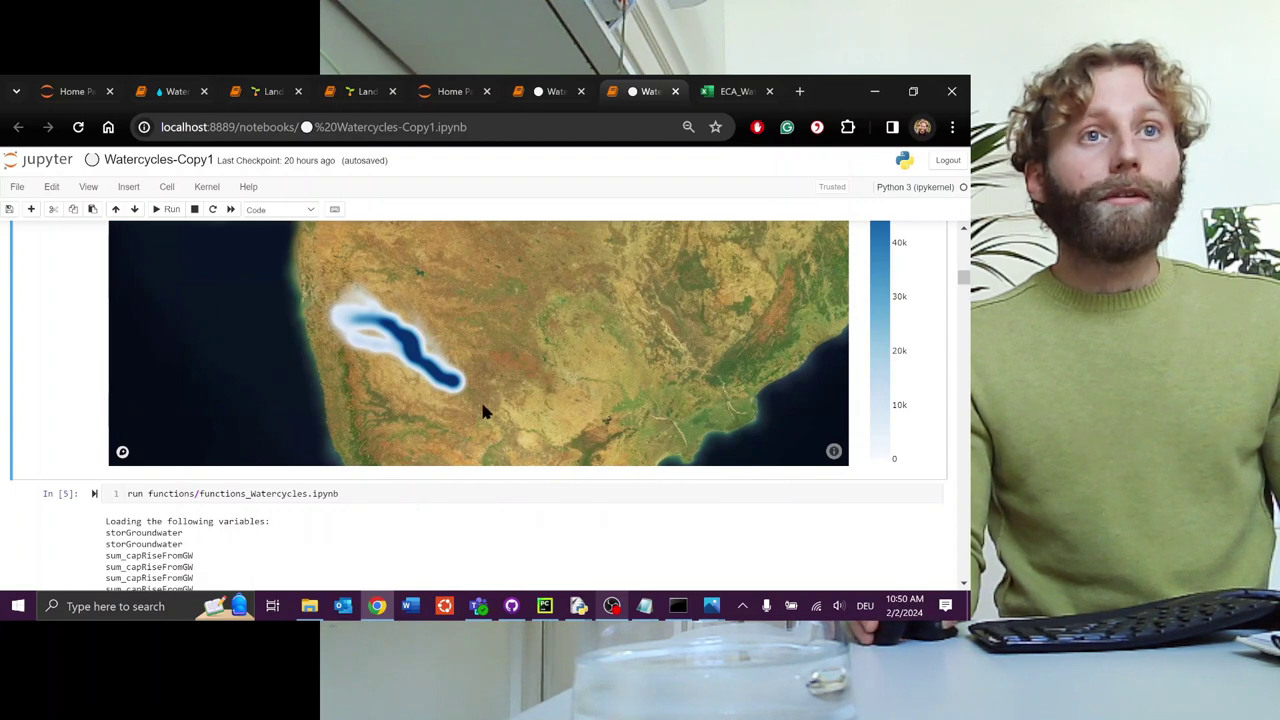
{"action": "mouse_move", "coordinate": [468, 392]}
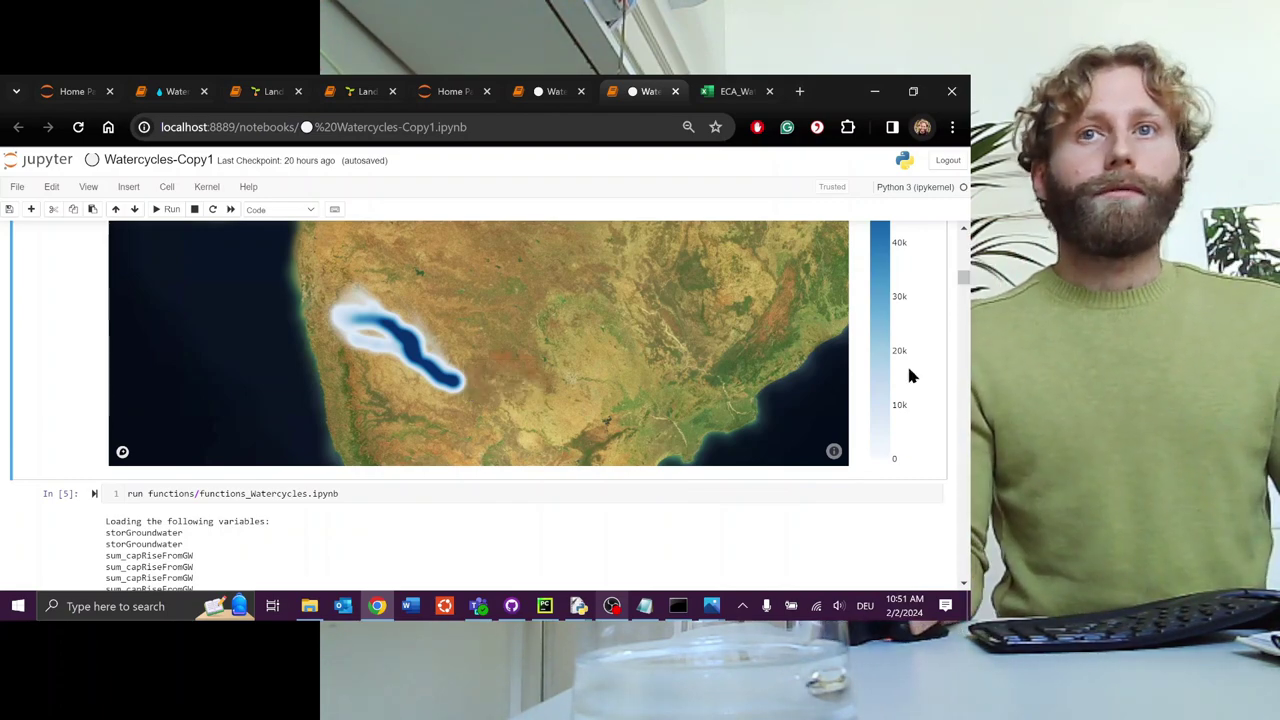
Review the total and daily water flow charts, and open the Watercycles notebook to compare its overall water balance.
{"action": "scroll", "coordinate": [893, 381], "scroll_direction": "down", "scroll_amount": 10}
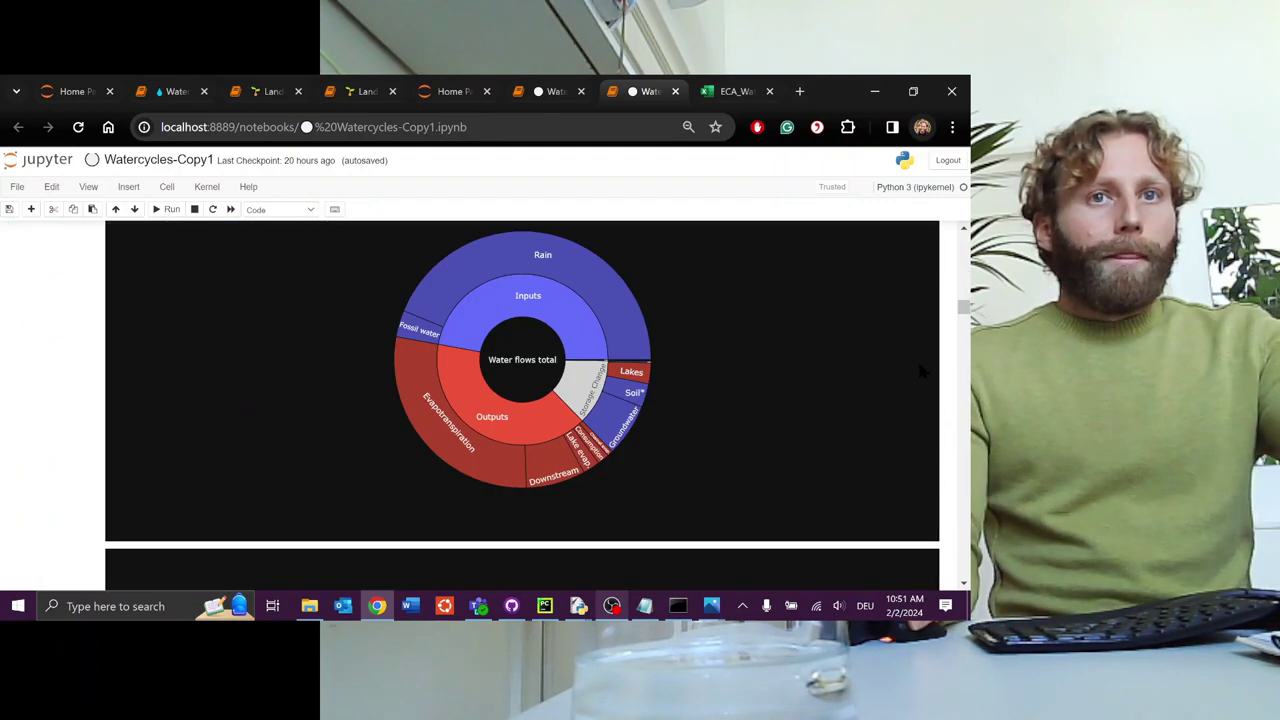
{"action": "scroll", "coordinate": [919, 370], "scroll_direction": "down", "scroll_amount": 2}
{"action": "scroll", "coordinate": [916, 370], "scroll_direction": "up", "scroll_amount": 3}
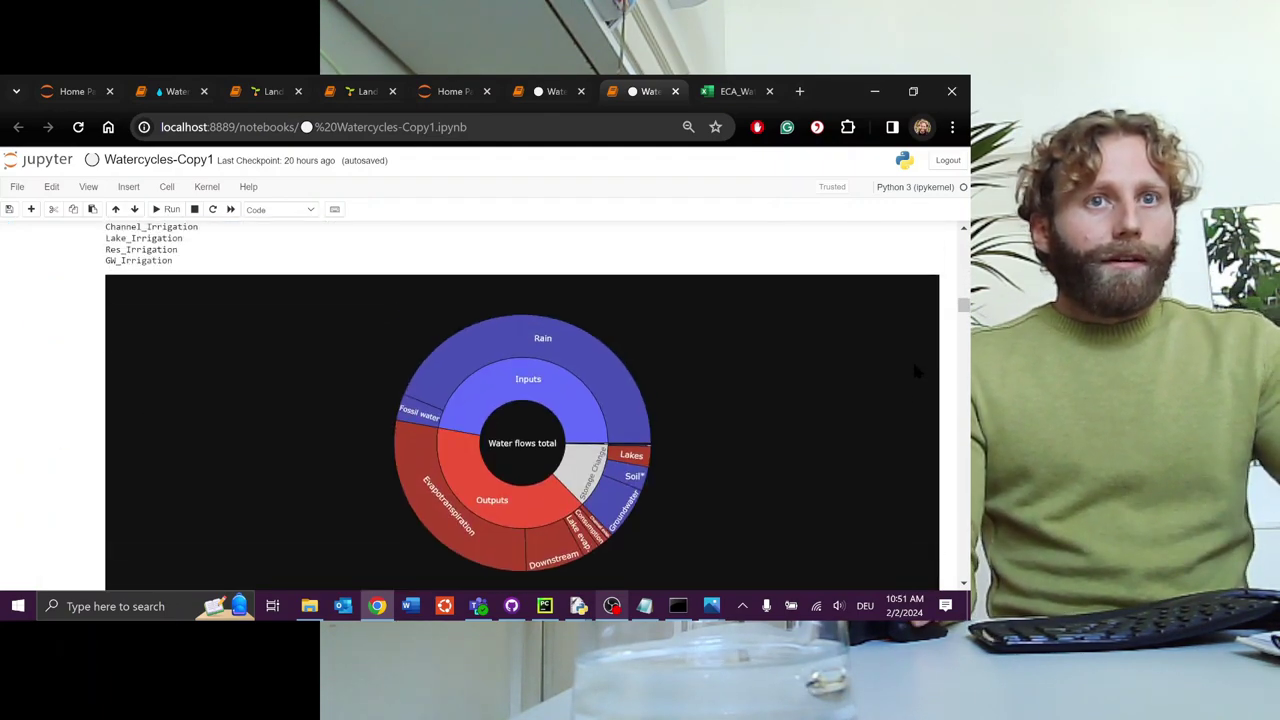
{"action": "scroll", "coordinate": [915, 371], "scroll_direction": "down", "scroll_amount": 10}
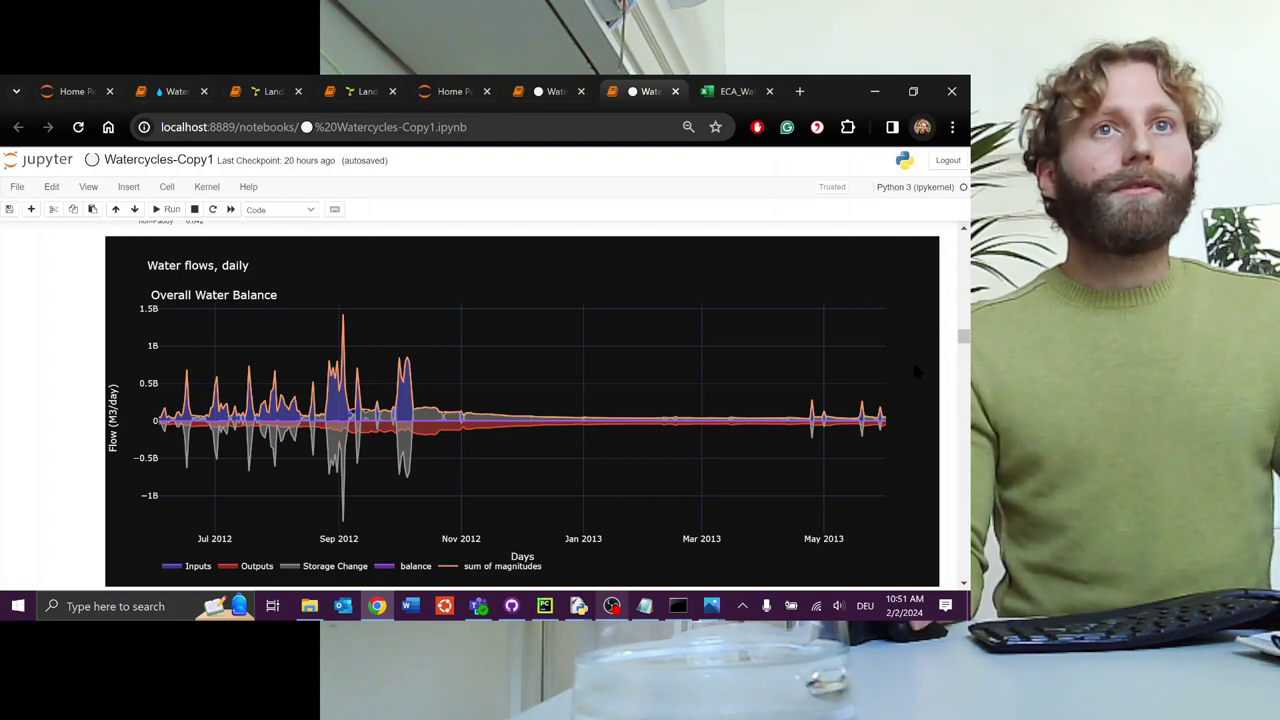
{"action": "left_click", "coordinate": [550, 91]}
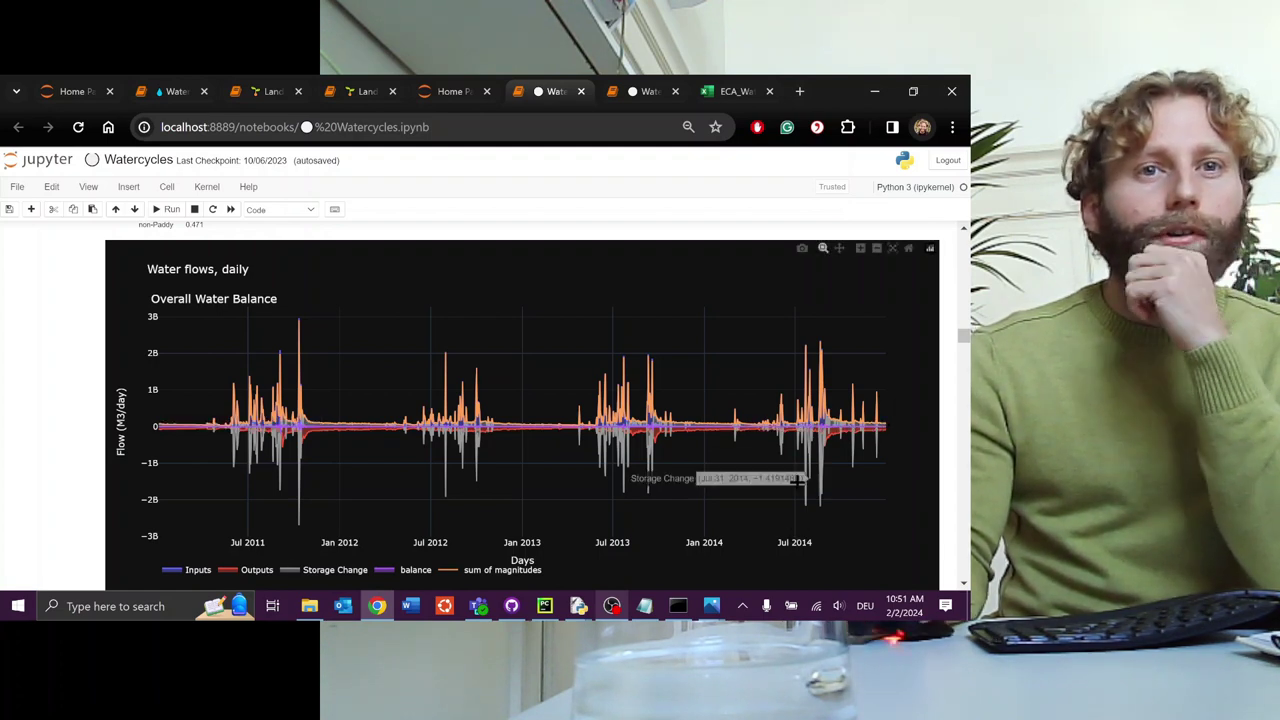
In the settings_CWatM_template_5min file in Notepad, set SpinUp to 1/1/2011 and StepEnd to 1/1/2015.
{"action": "left_click", "coordinate": [644, 606]}
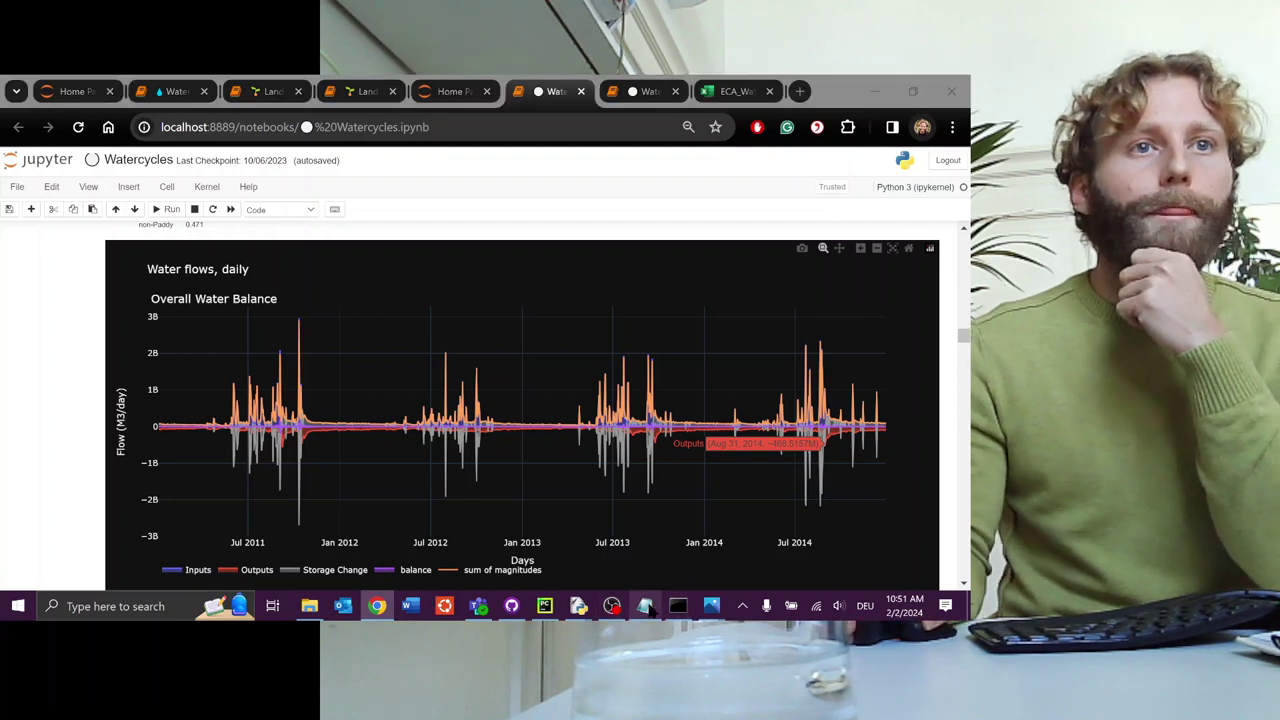
{"action": "scroll", "coordinate": [361, 348], "scroll_direction": "down", "scroll_amount": 7}
{"action": "scroll", "coordinate": [365, 345], "scroll_direction": "up", "scroll_amount": 3}
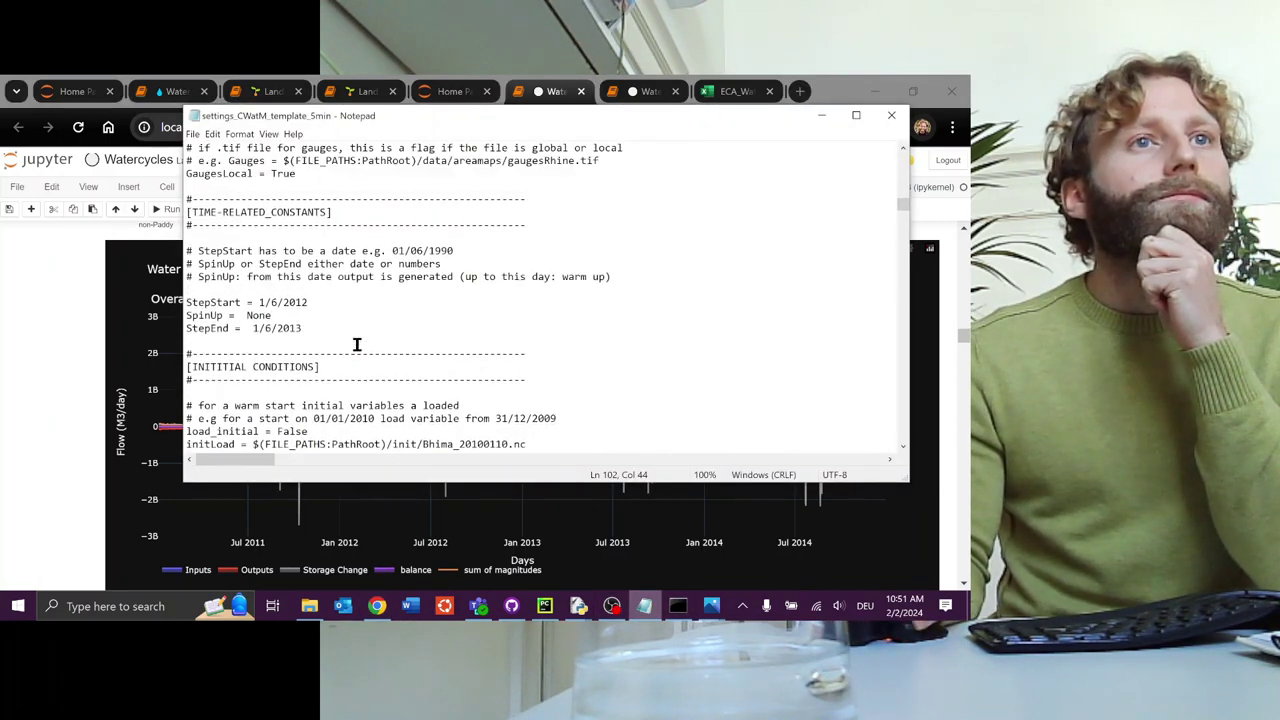
{"action": "left_click_drag", "start_coordinate": [272, 316], "coordinate": [246, 316]}
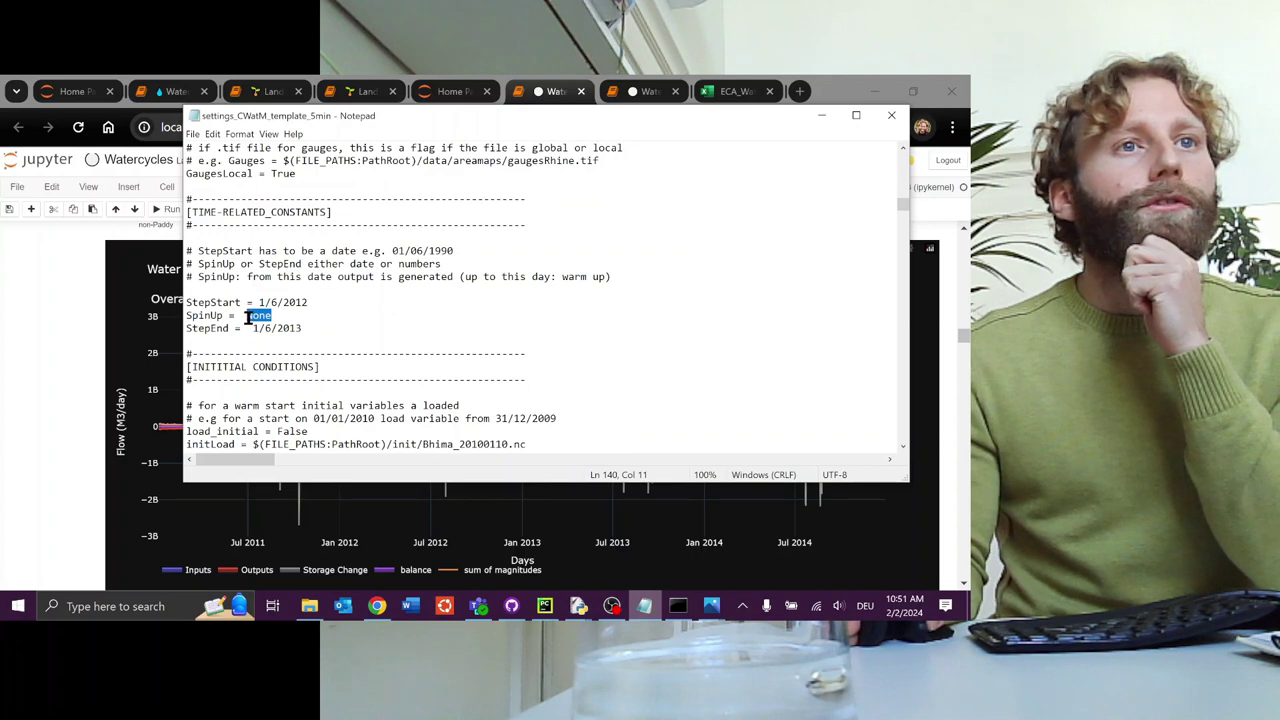
{"action": "type", "text": "1/"}
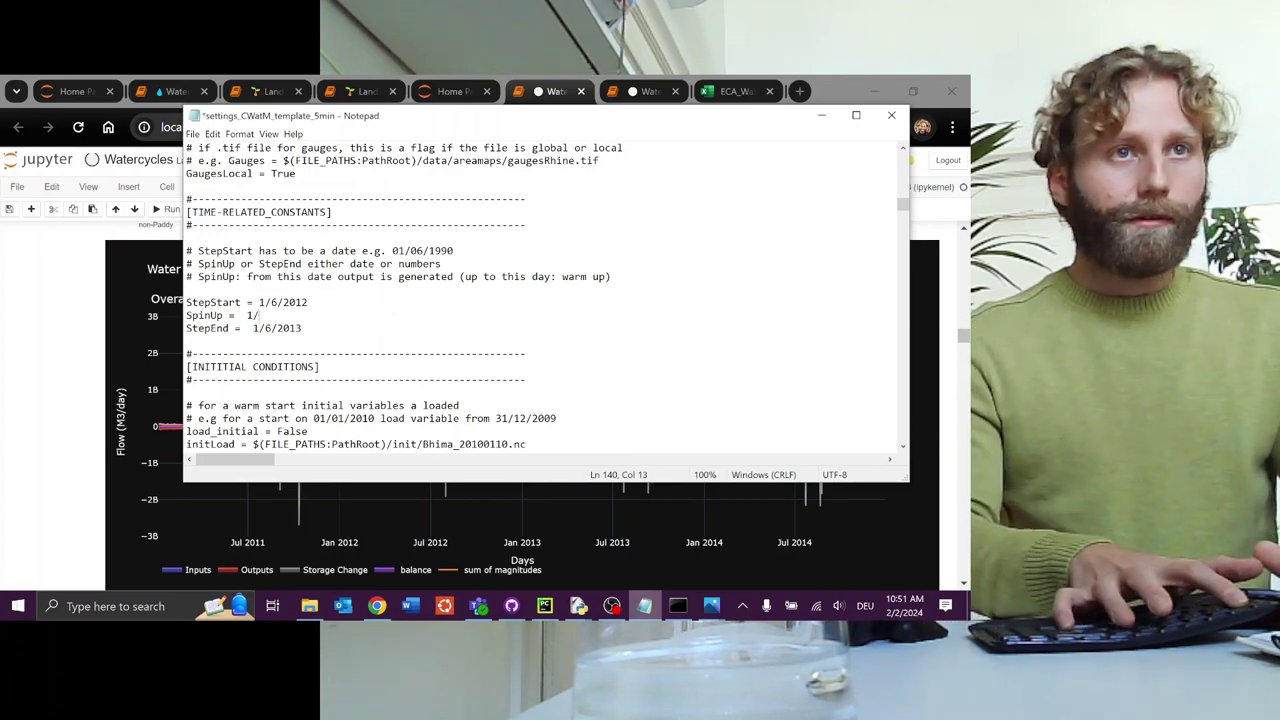
{"action": "type", "text": "1/2011"}
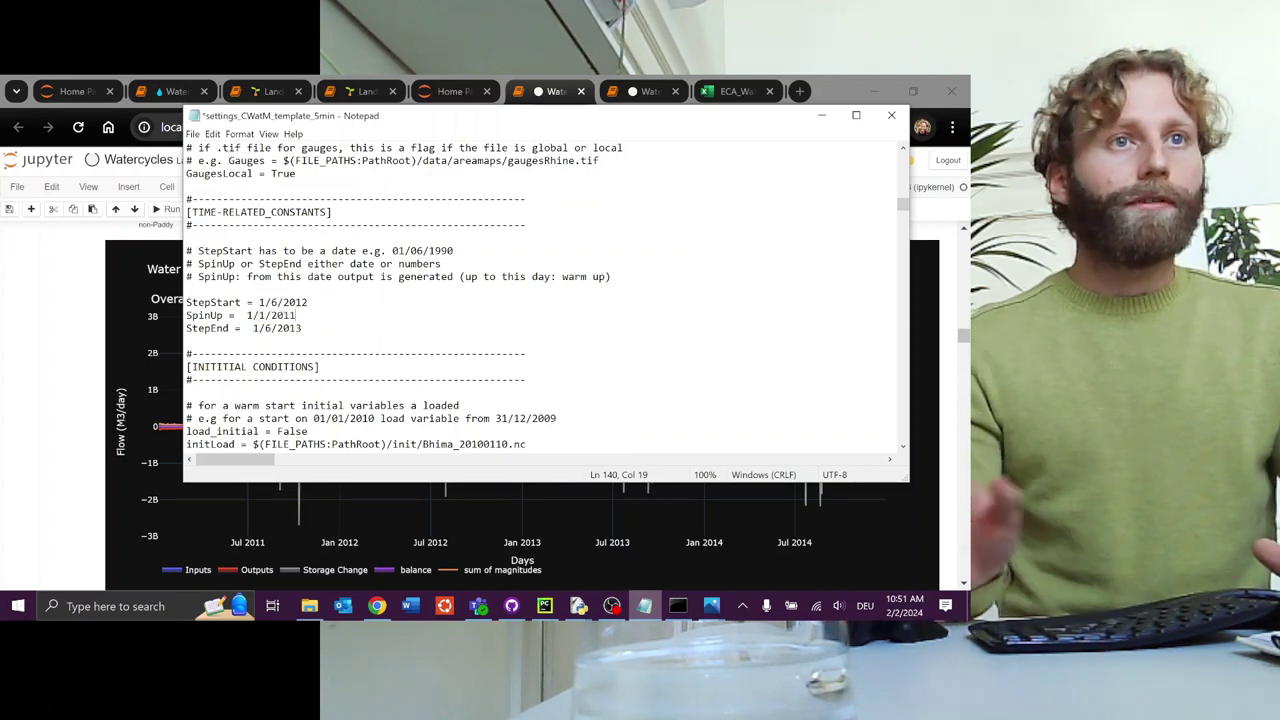
{"action": "left_click_drag", "start_coordinate": [300, 328], "coordinate": [253, 329]}
{"action": "type", "text": "1/1//2015"}
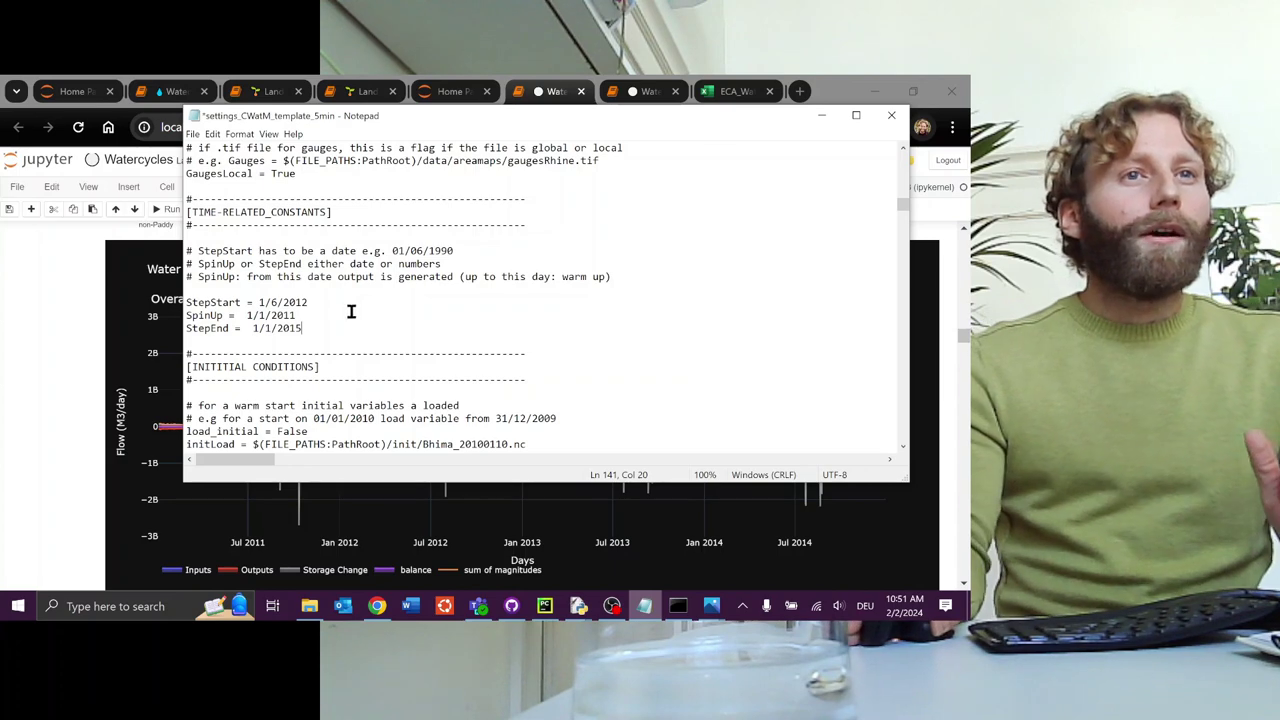
{"action": "scroll", "coordinate": [355, 315], "scroll_direction": "down", "scroll_amount": 3}
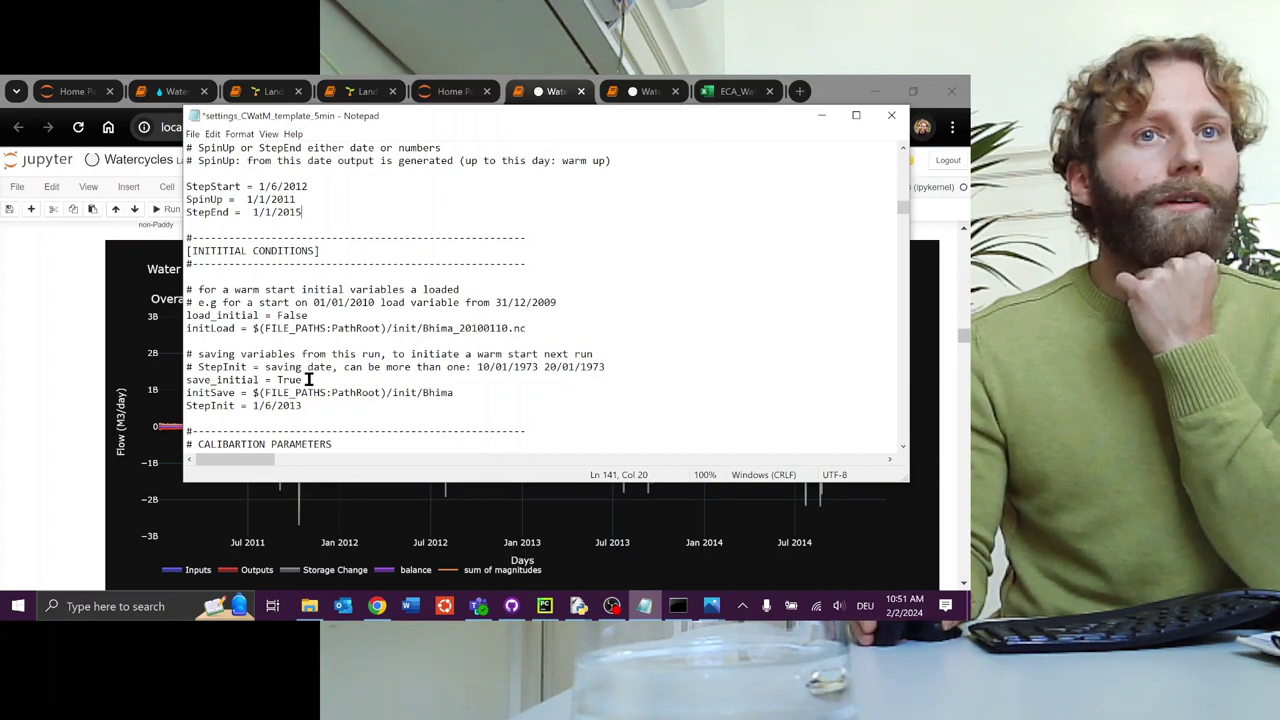
{"action": "key", "text": "alt+Tab"}
{"action": "left_click_drag", "start_coordinate": [300, 515], "coordinate": [303, 519]}
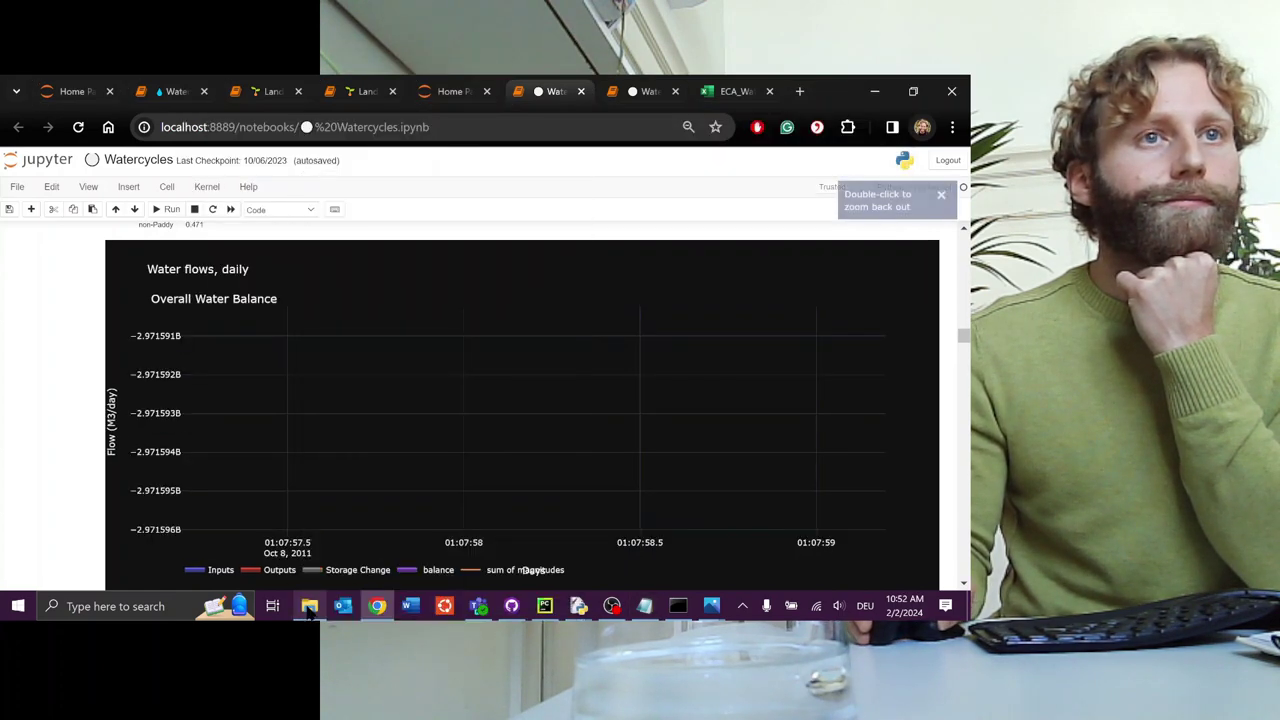
{"action": "key", "text": "F12"}
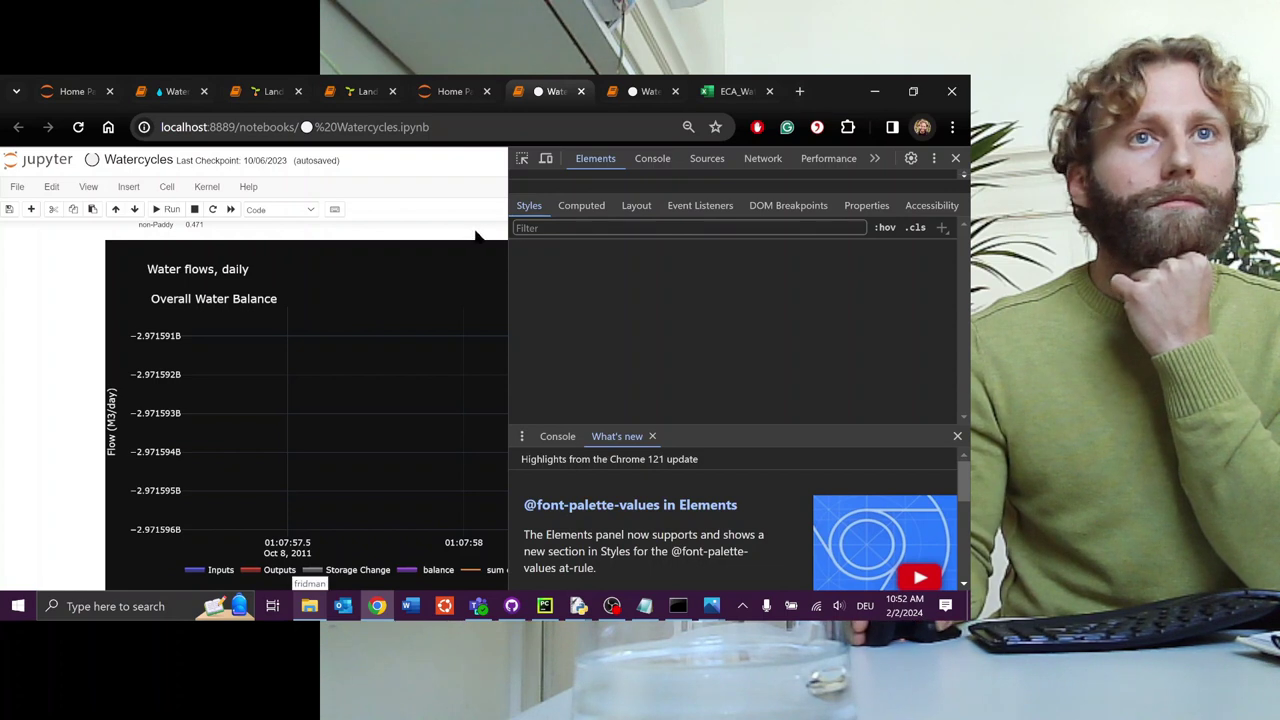
{"action": "key", "text": "F5"}
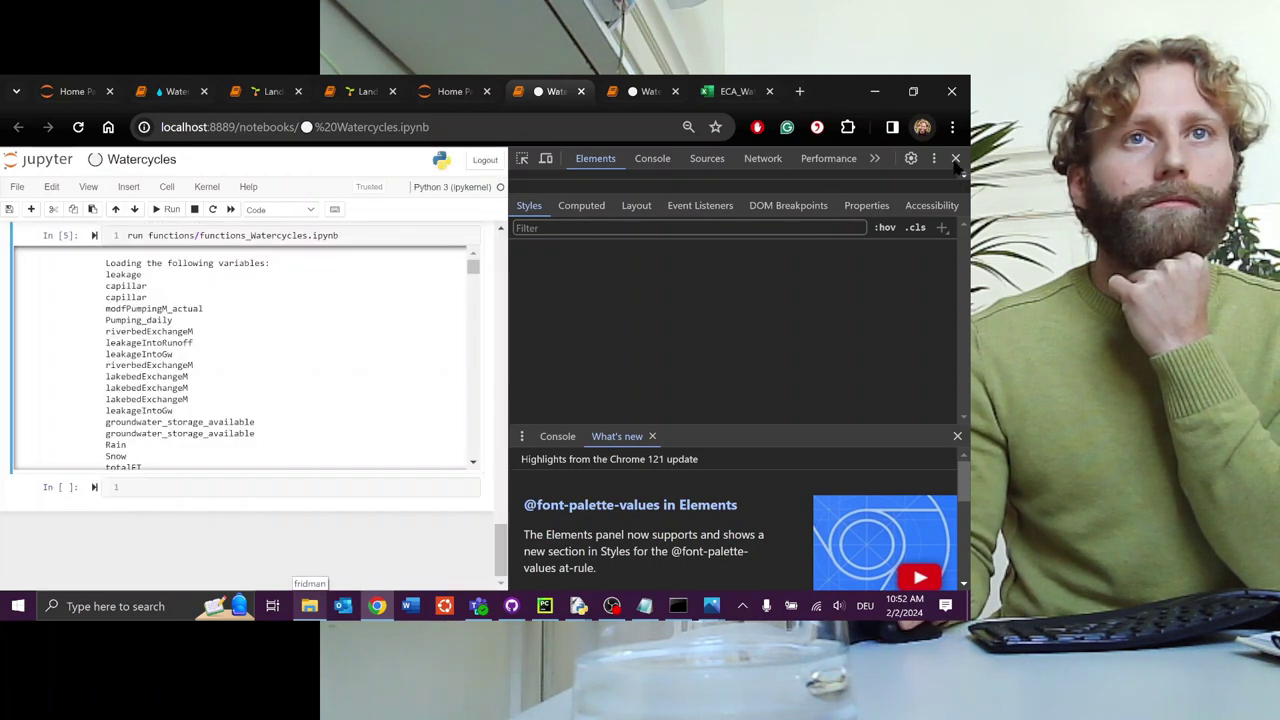
{"action": "left_click", "coordinate": [955, 158]}
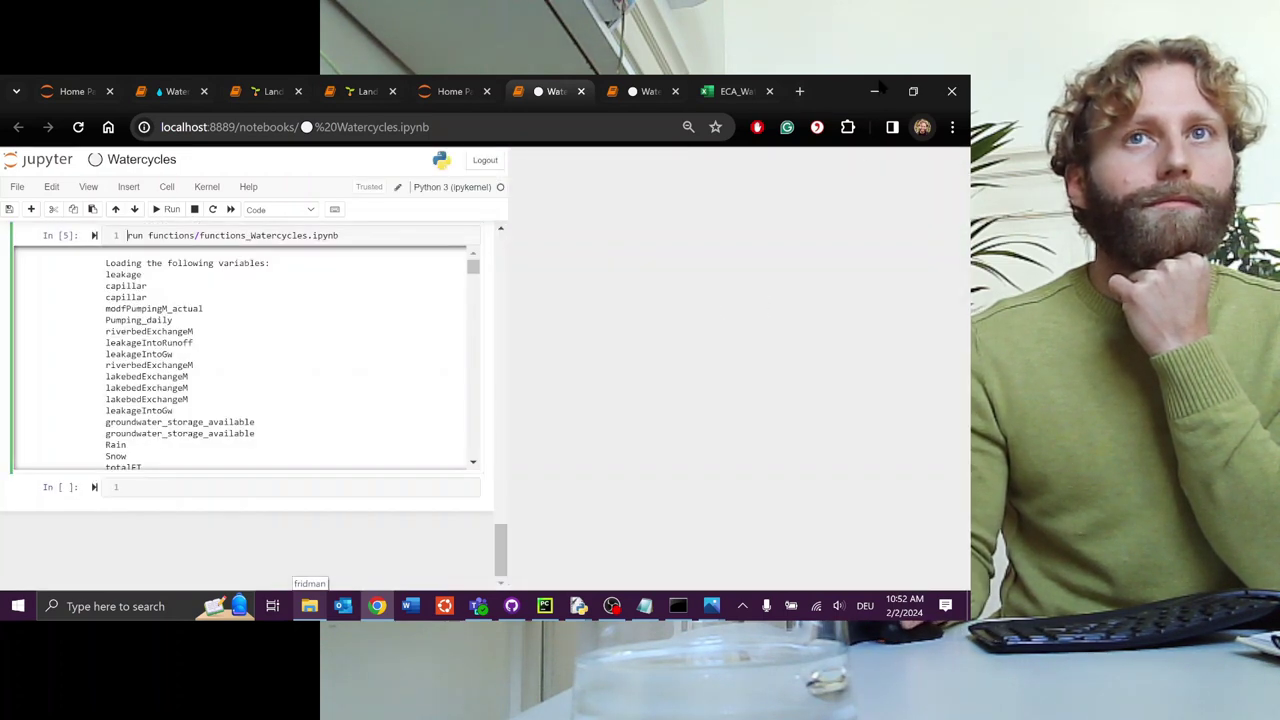
{"action": "left_click", "coordinate": [309, 606]}
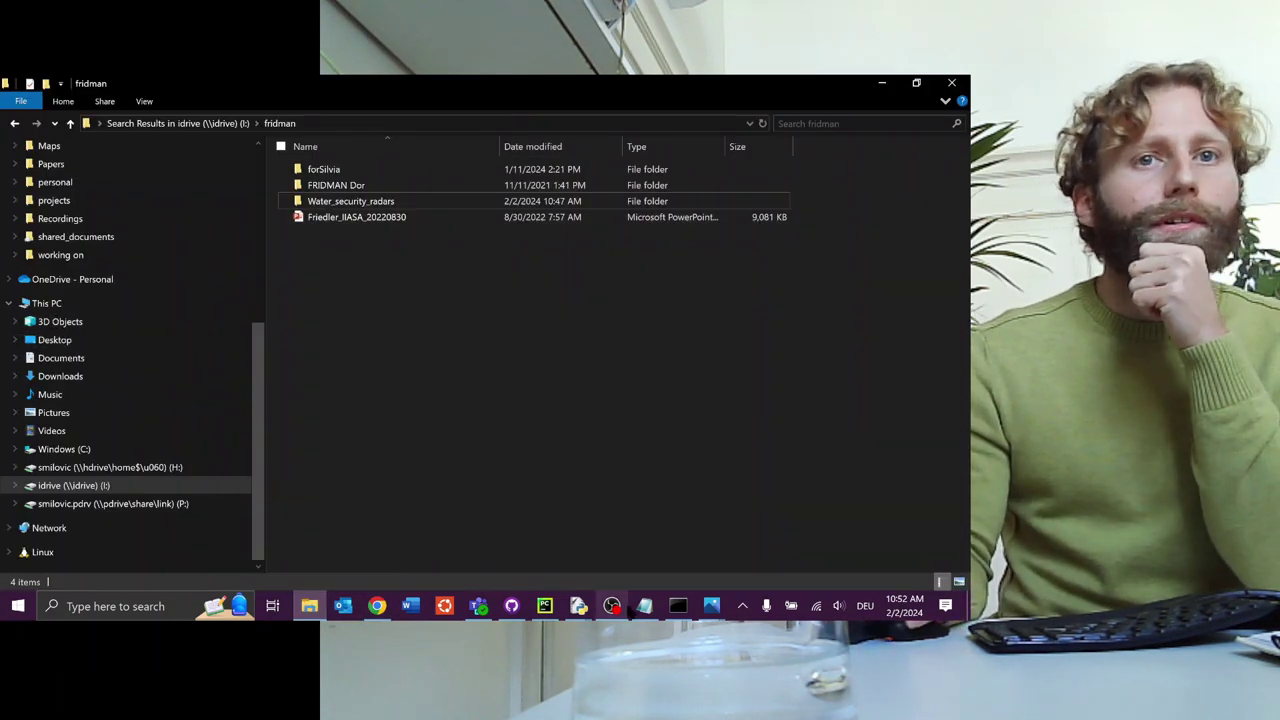
Look up the initSave path and the PathRoot folder in the Notepad settings file.
{"action": "left_click", "coordinate": [640, 607]}
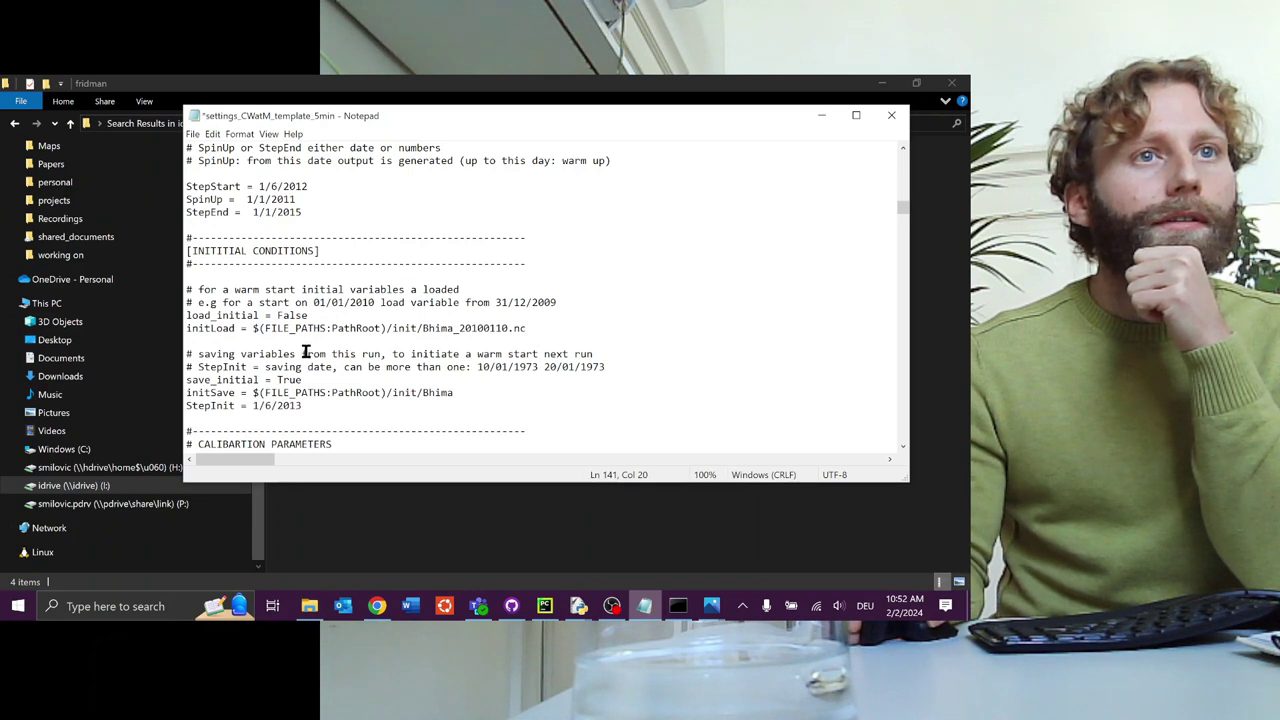
{"action": "left_click_drag", "start_coordinate": [451, 392], "coordinate": [265, 392]}
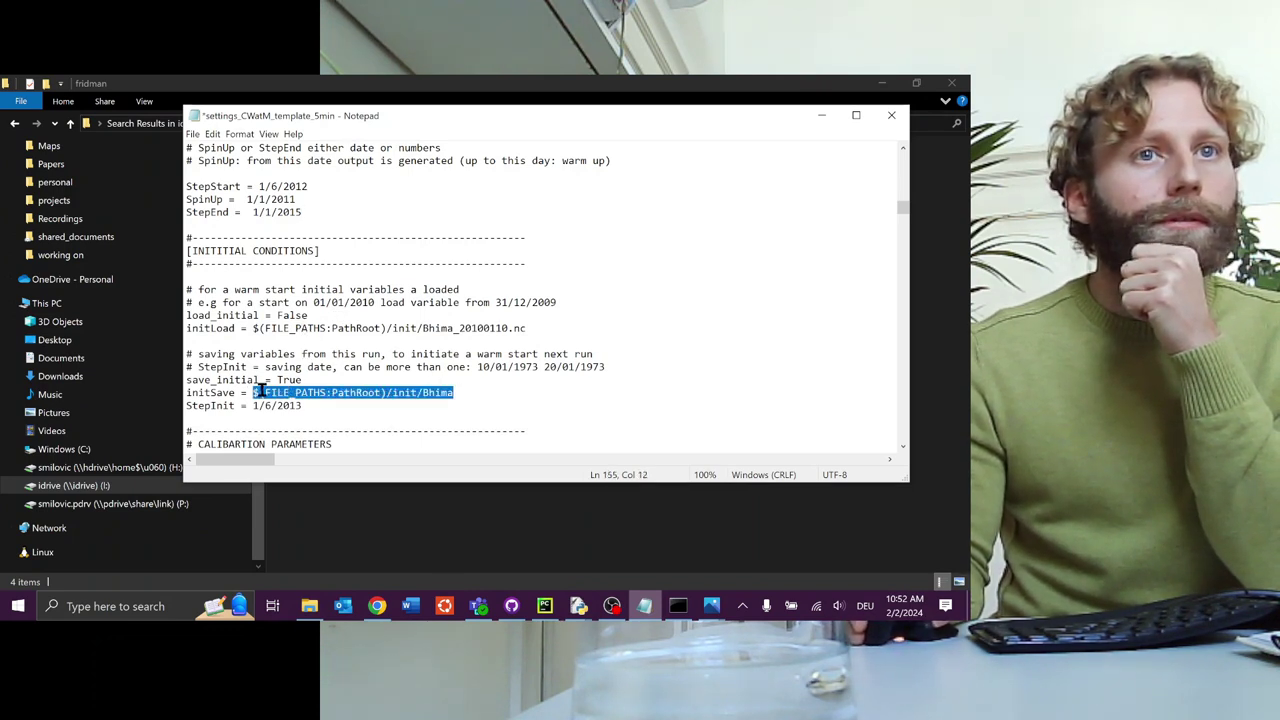
{"action": "scroll", "coordinate": [270, 390], "scroll_direction": "up", "scroll_amount": 5}
{"action": "scroll", "coordinate": [284, 385], "scroll_direction": "up", "scroll_amount": 10}
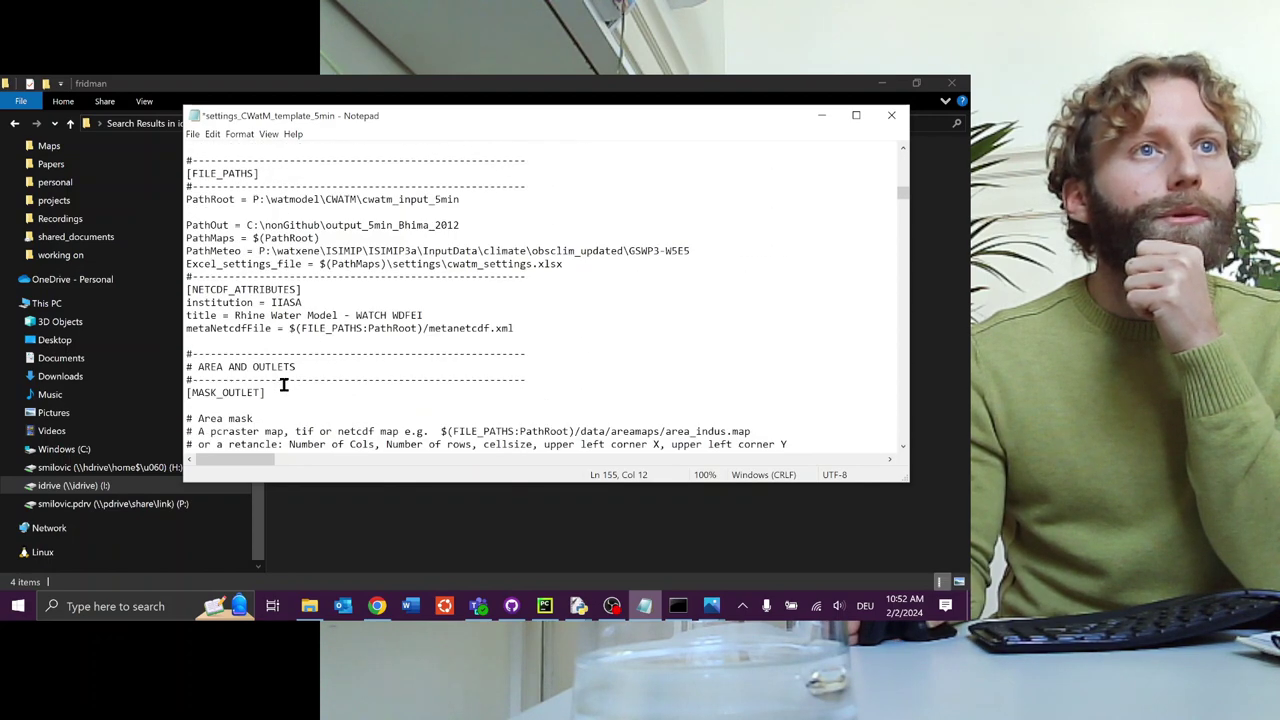
{"action": "left_click_drag", "start_coordinate": [461, 199], "coordinate": [253, 199]}
In File Explorer, open the folder P:\watmodel\CWATM\cwatm_input_5min\init.
{"action": "left_click", "coordinate": [309, 606]}
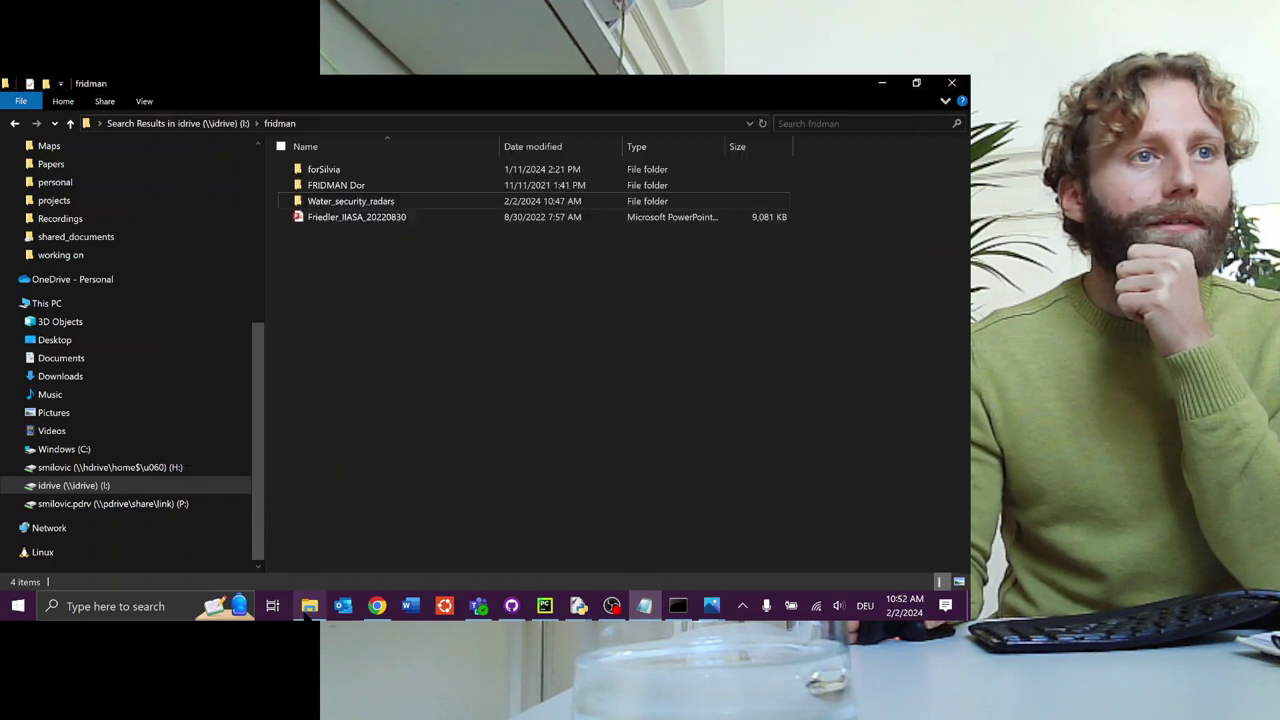
{"action": "left_click", "coordinate": [166, 504]}
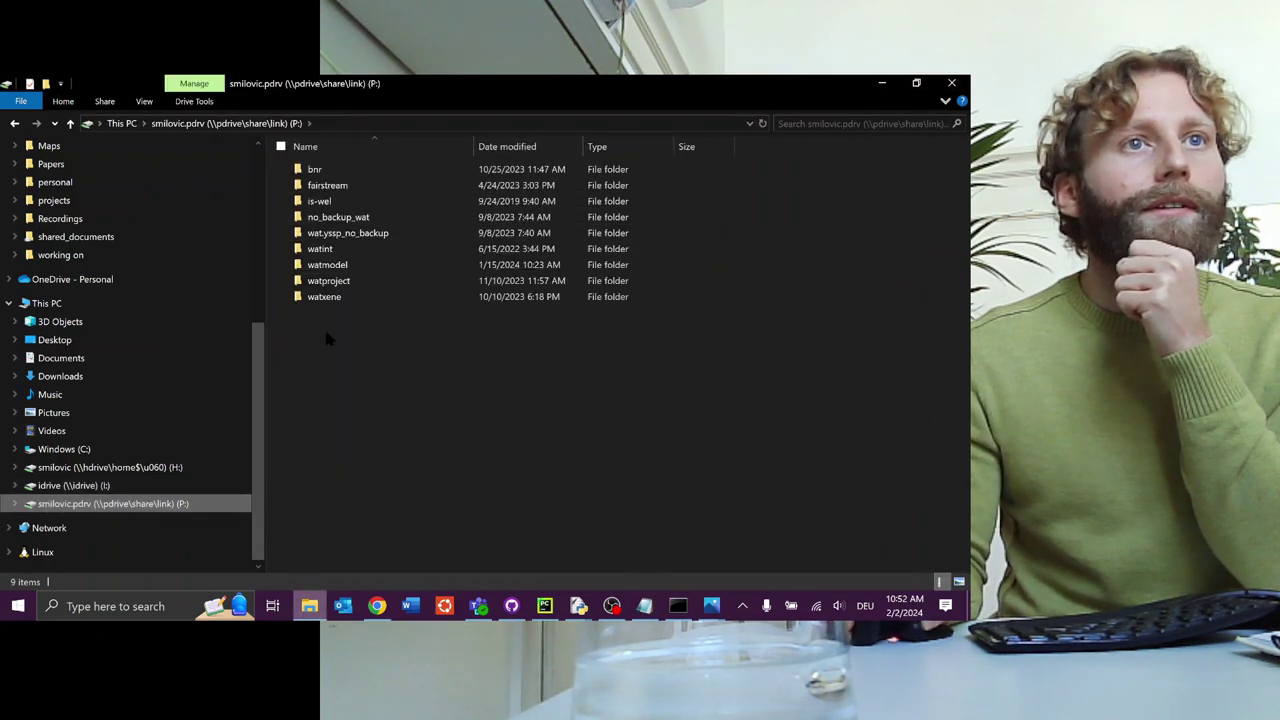
{"action": "double_click", "coordinate": [328, 265]}
{"action": "double_click", "coordinate": [333, 185]}
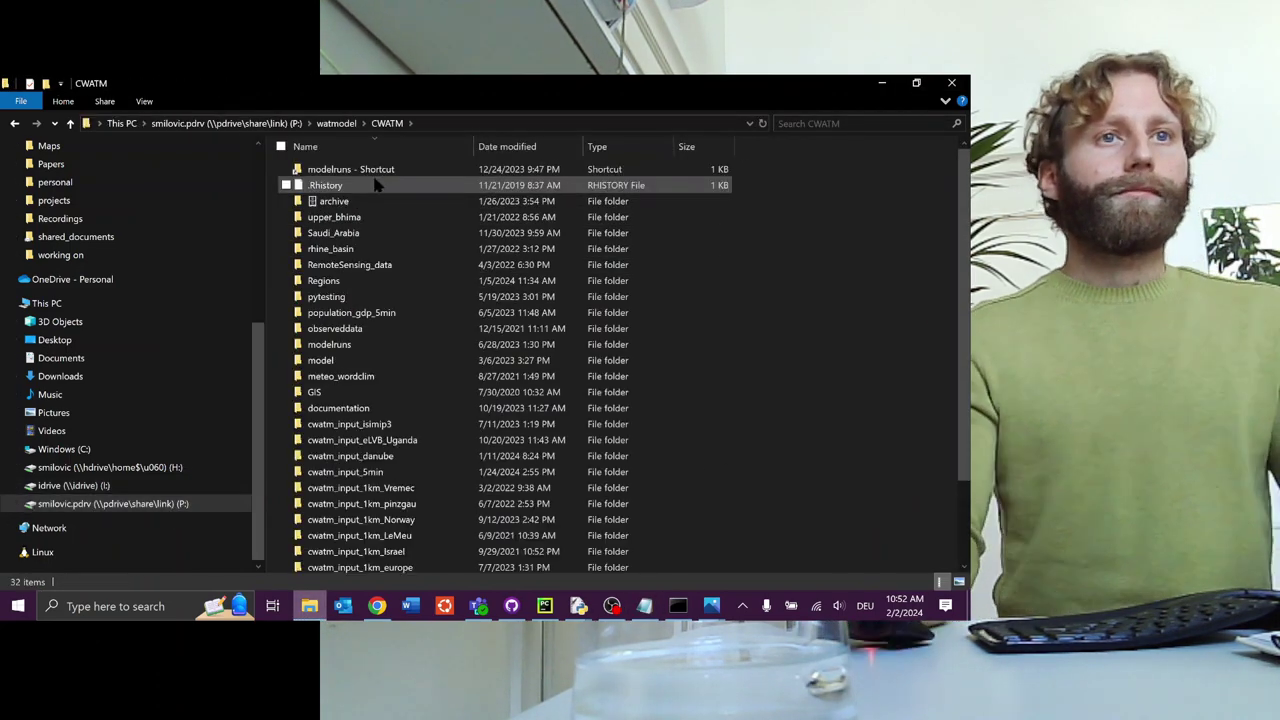
{"action": "scroll", "coordinate": [350, 345], "scroll_direction": "down", "scroll_amount": 2}
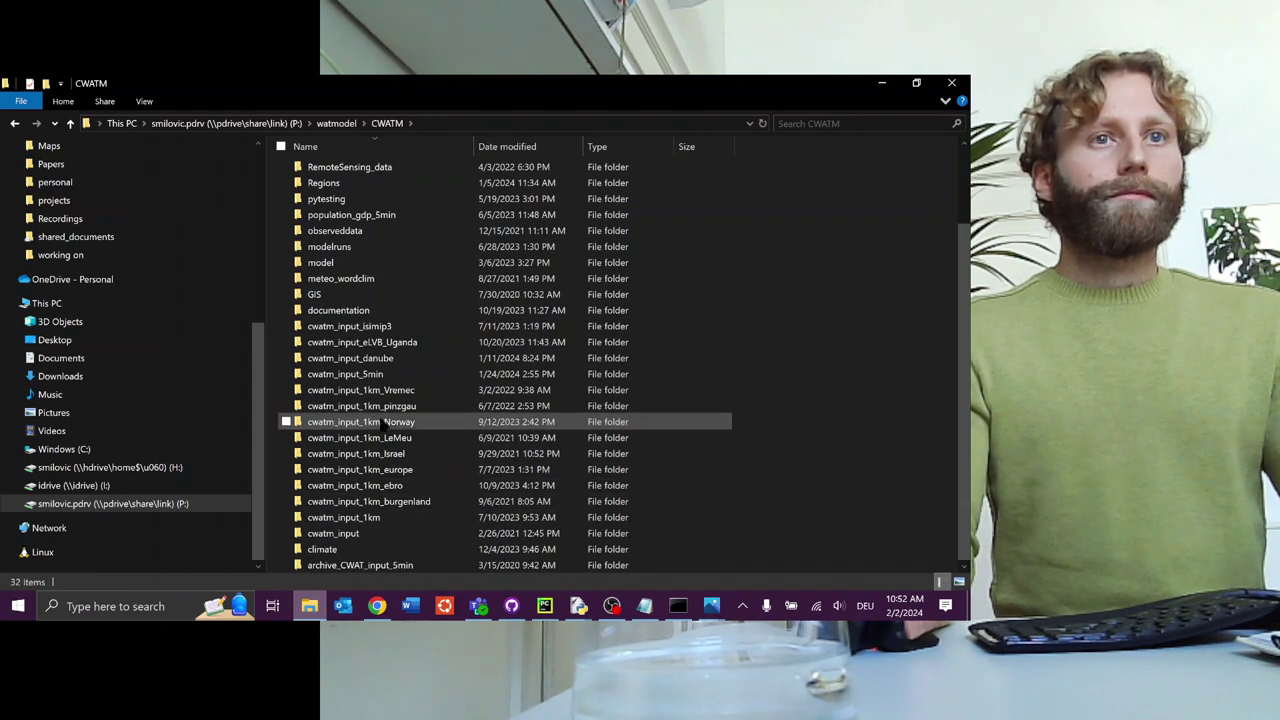
{"action": "double_click", "coordinate": [375, 373]}
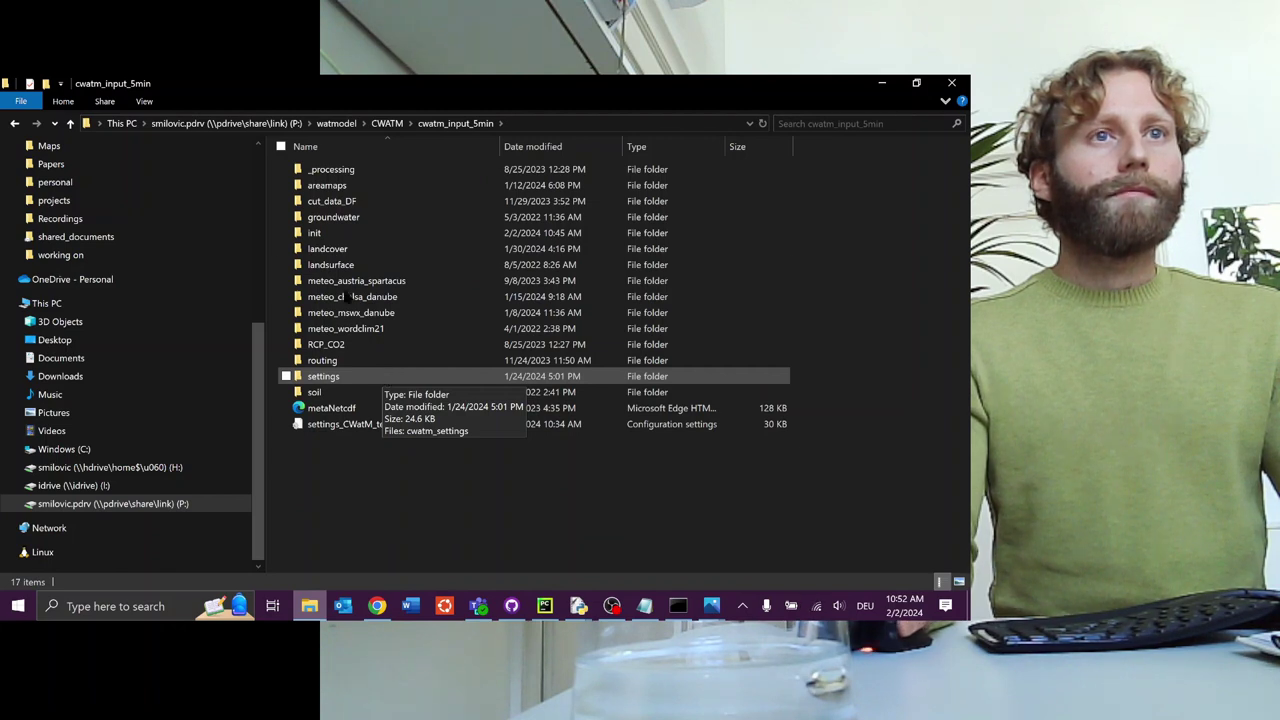
{"action": "double_click", "coordinate": [318, 232]}
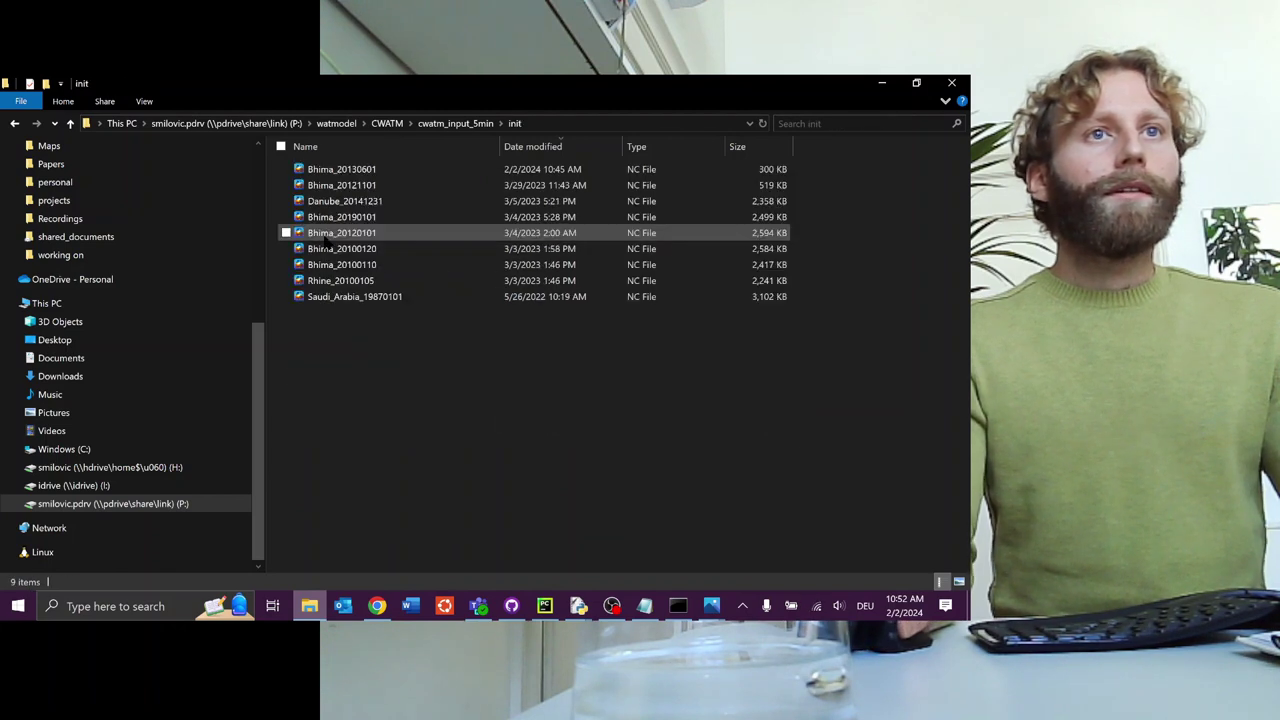
Sort the init files by modification date and copy the name of the Bhima_20130601 file.
{"action": "left_click", "coordinate": [579, 151]}
{"action": "left_click", "coordinate": [579, 151]}
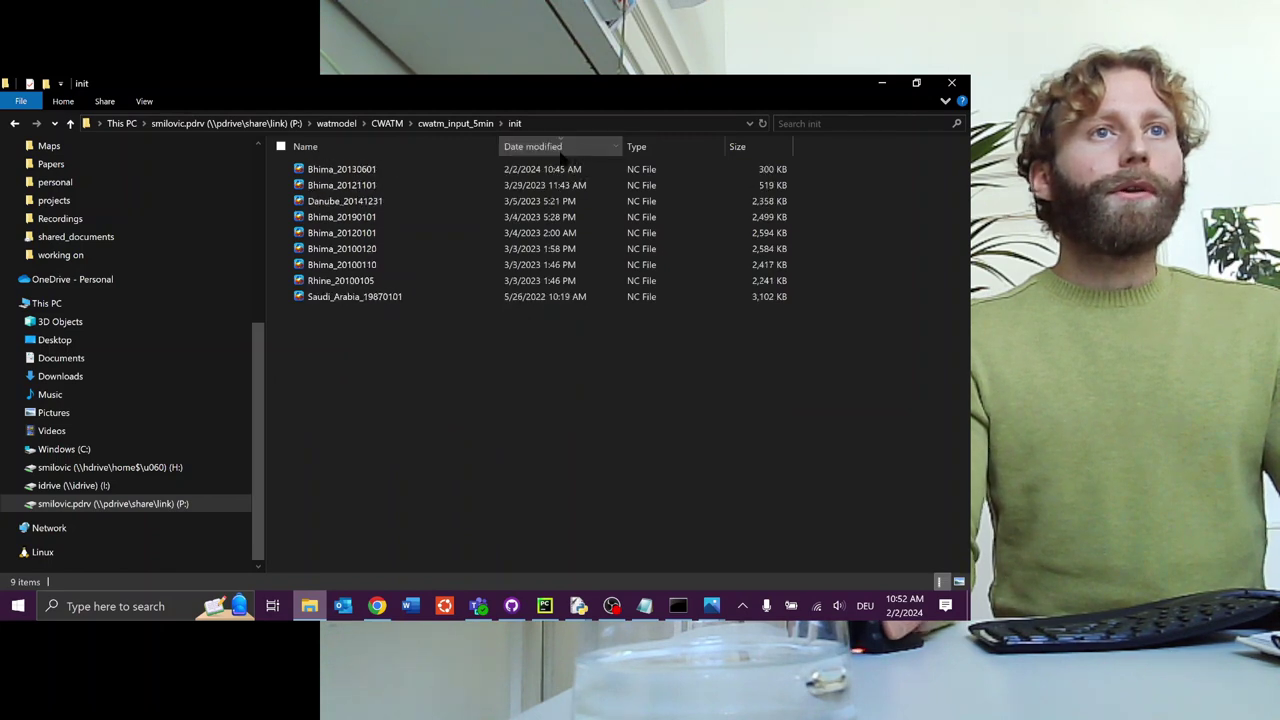
{"action": "left_click", "coordinate": [348, 170]}
{"action": "left_click", "coordinate": [370, 170]}
{"action": "key", "text": "ctrl+c"}
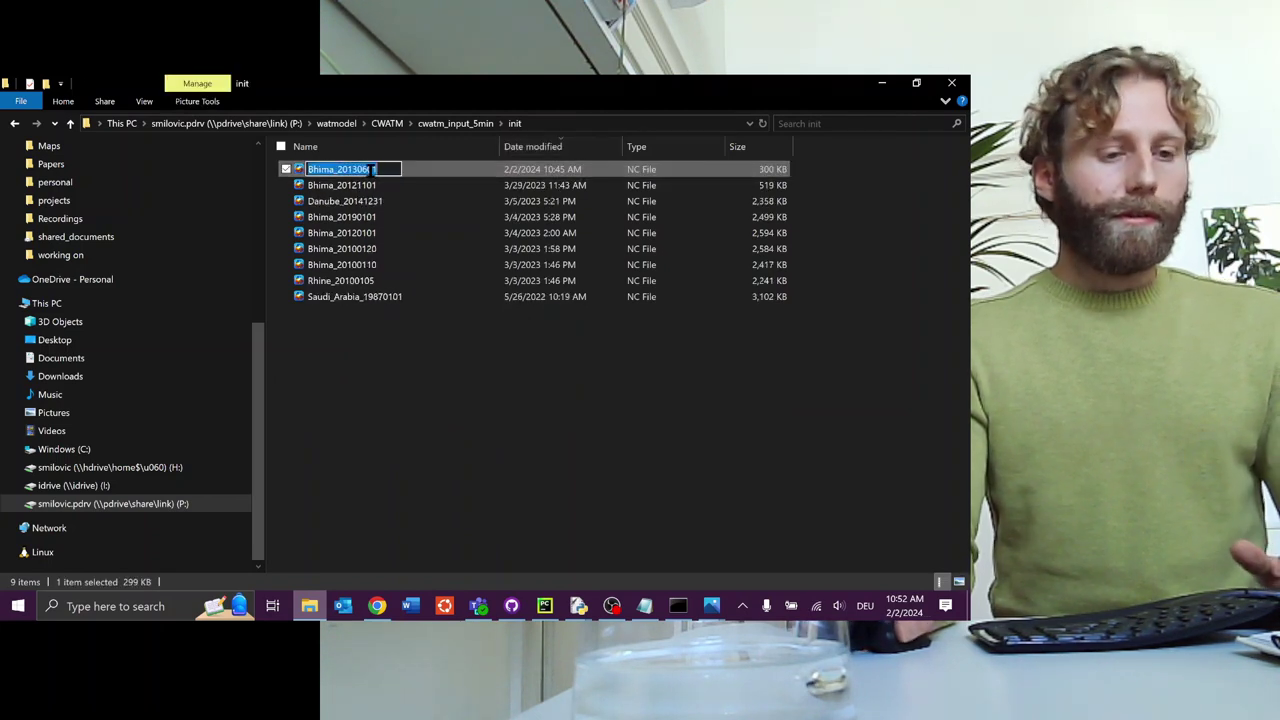
In the Notepad settings file, change the initLoad file name under the initial conditions to Bhima_20130601.nc.
{"action": "left_click", "coordinate": [678, 606]}
{"action": "mouse_move", "coordinate": [645, 606]}
{"action": "left_click", "coordinate": [585, 525]}
{"action": "scroll", "coordinate": [323, 298], "scroll_direction": "up", "scroll_amount": 5}
{"action": "scroll", "coordinate": [323, 300], "scroll_direction": "down", "scroll_amount": 10}
{"action": "scroll", "coordinate": [323, 302], "scroll_direction": "down", "scroll_amount": 12}
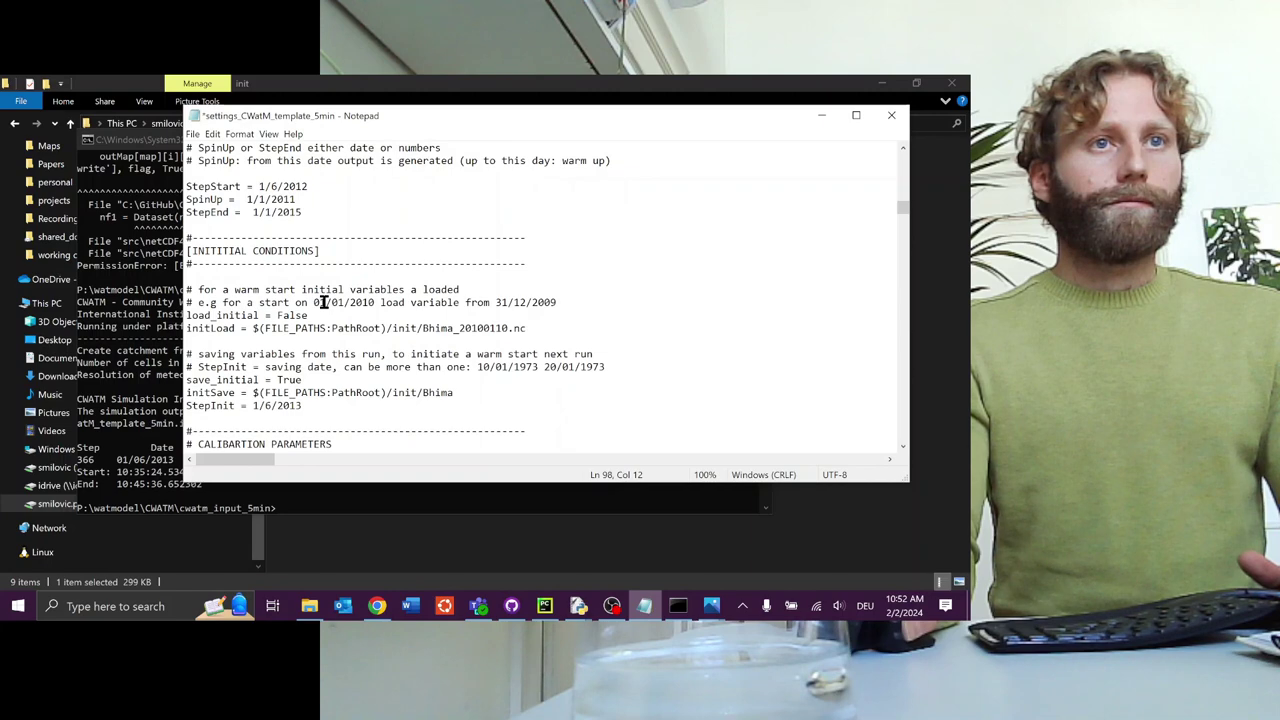
{"action": "scroll", "coordinate": [328, 303], "scroll_direction": "up", "scroll_amount": 2}
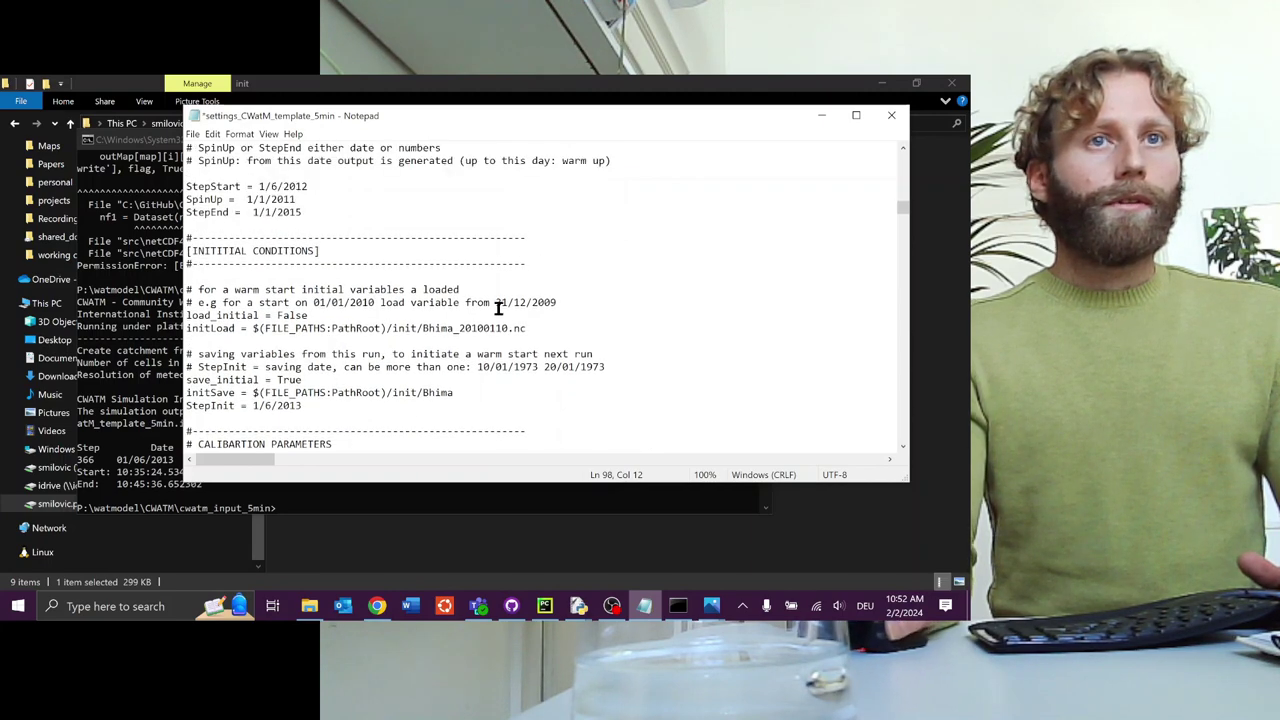
{"action": "left_click_drag", "start_coordinate": [530, 327], "coordinate": [497, 328]}
{"action": "left_click", "coordinate": [423, 327]}
{"action": "key", "text": "ctrl+v"}
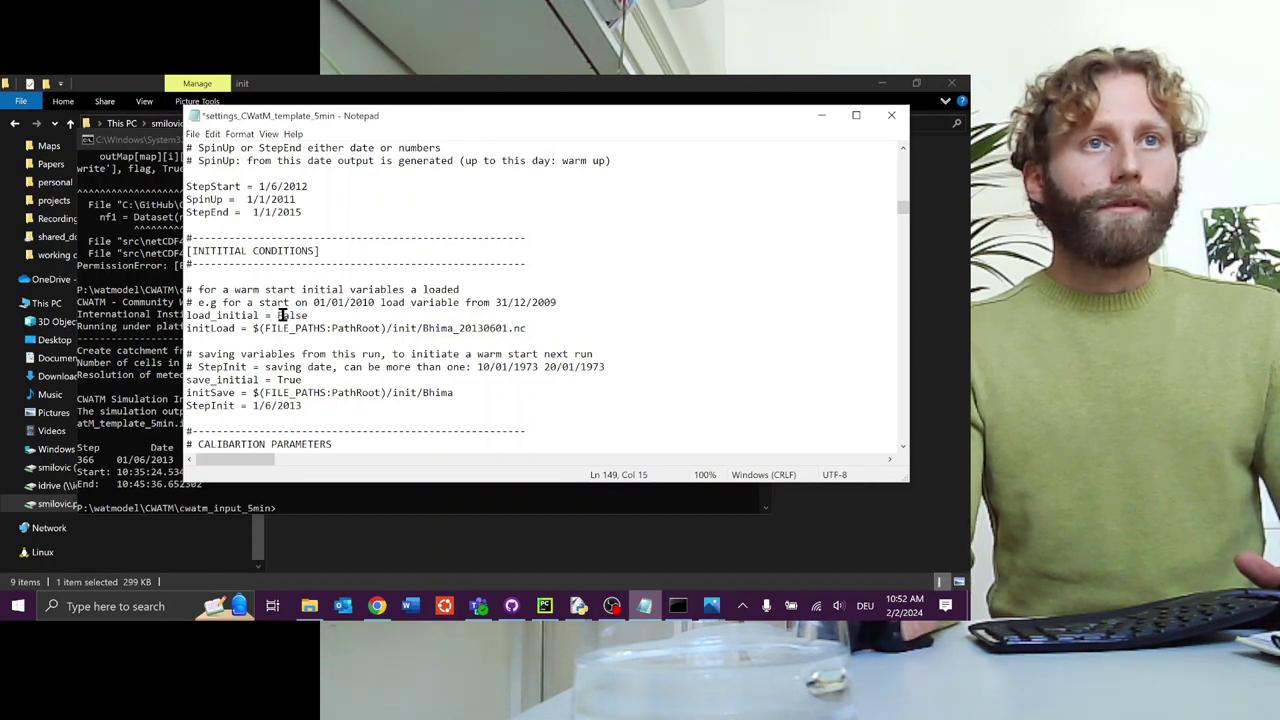
In the initial conditions, set load_initial to True and replace the StepInit date with the StepEnd date, 1/1/2015.
{"action": "type", "text": "True"}
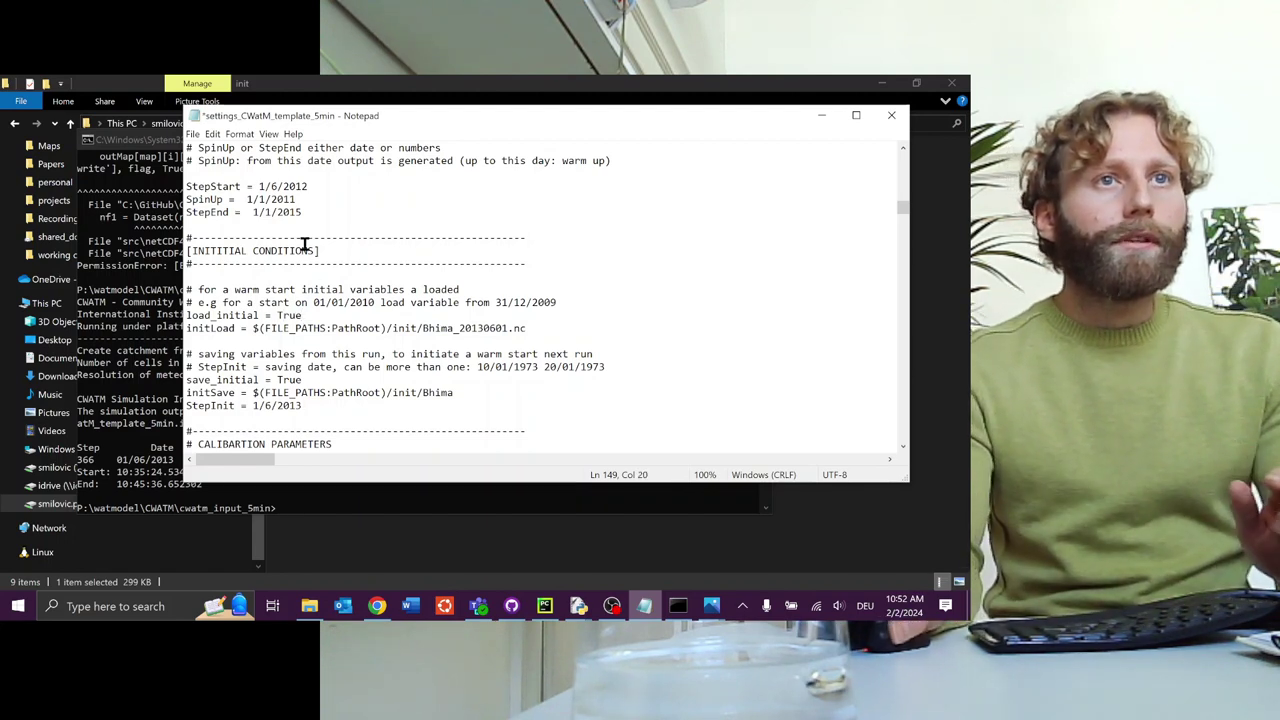
{"action": "left_click_drag", "start_coordinate": [302, 212], "coordinate": [253, 211]}
{"action": "key", "text": "ctrl+c"}
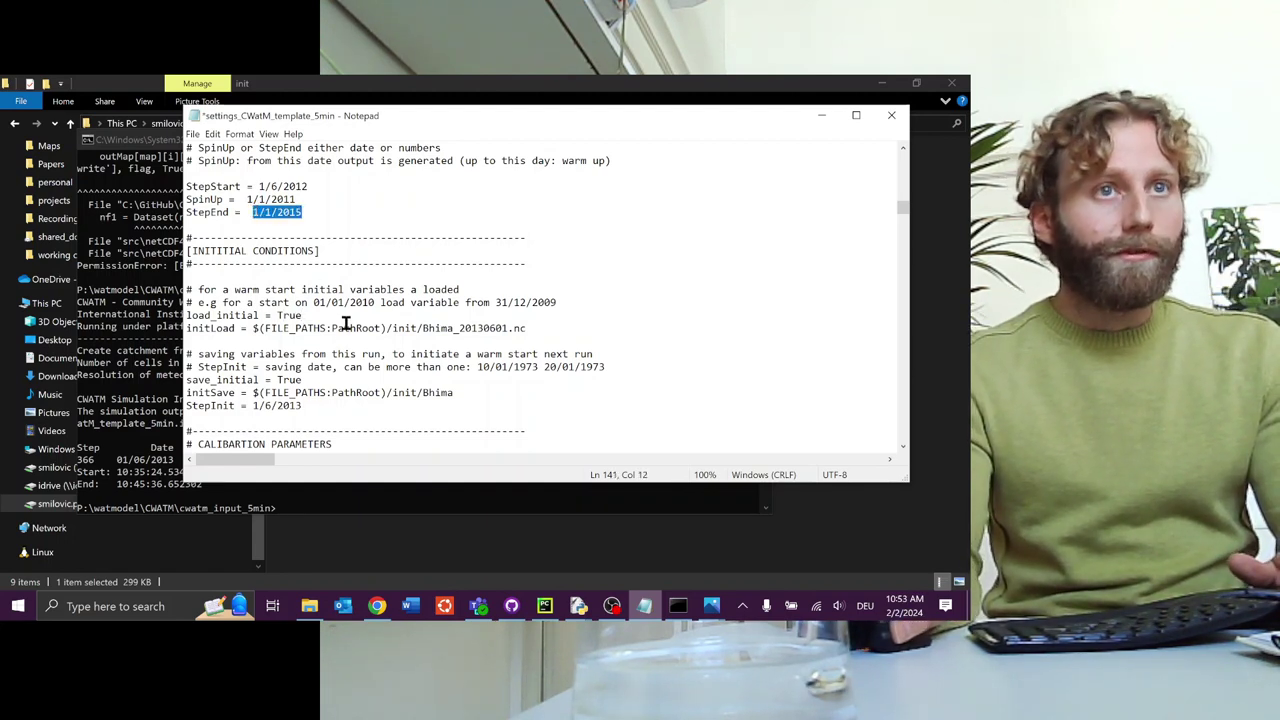
{"action": "left_click_drag", "start_coordinate": [302, 406], "coordinate": [293, 406]}
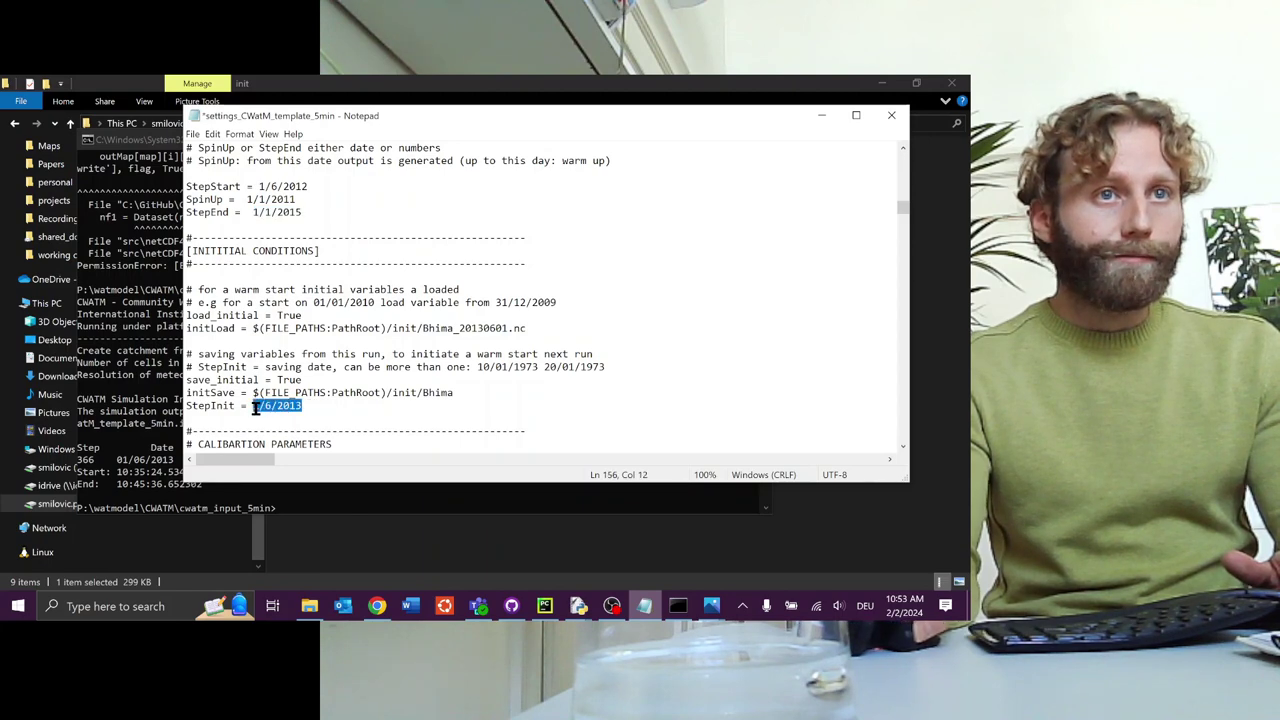
{"action": "key", "text": "ctrl+v"}
{"action": "scroll", "coordinate": [550, 350], "scroll_direction": "up", "scroll_amount": 1}
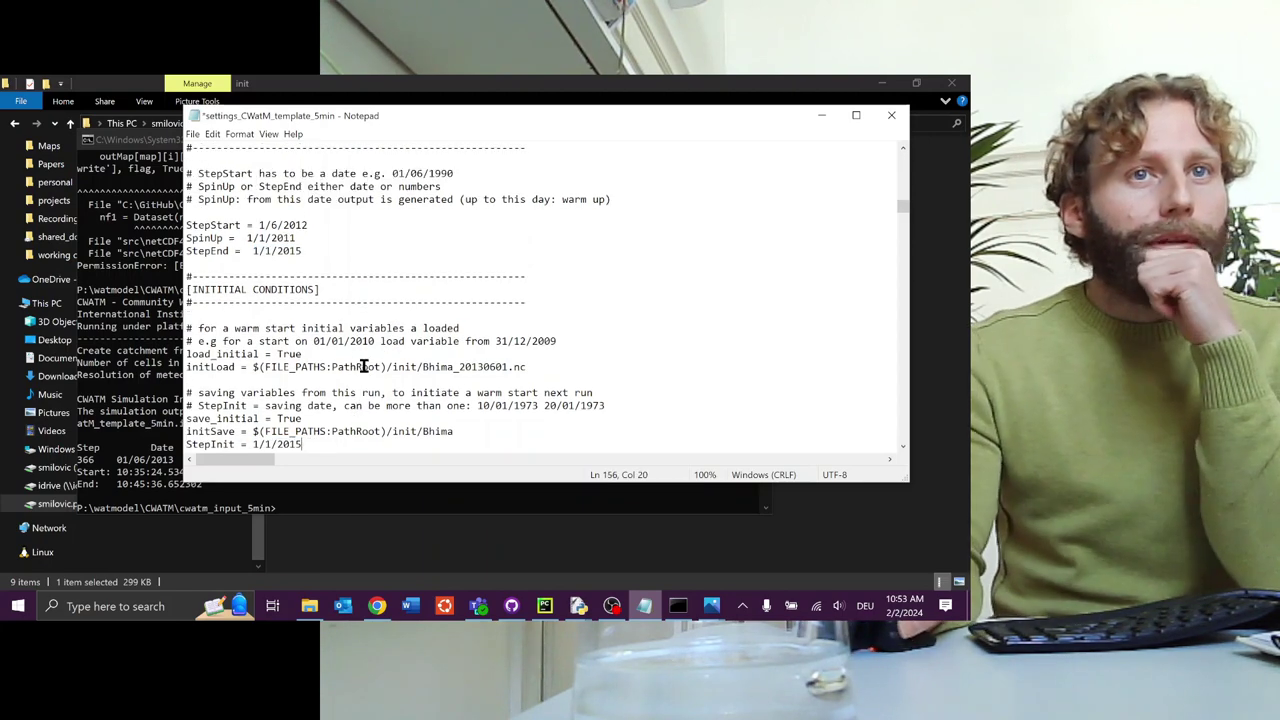
Set StepStart to 1/6/2010 in the time-related constants and check the SpinUp and StepEnd lines.
{"action": "left_click_drag", "start_coordinate": [511, 370], "coordinate": [424, 371]}
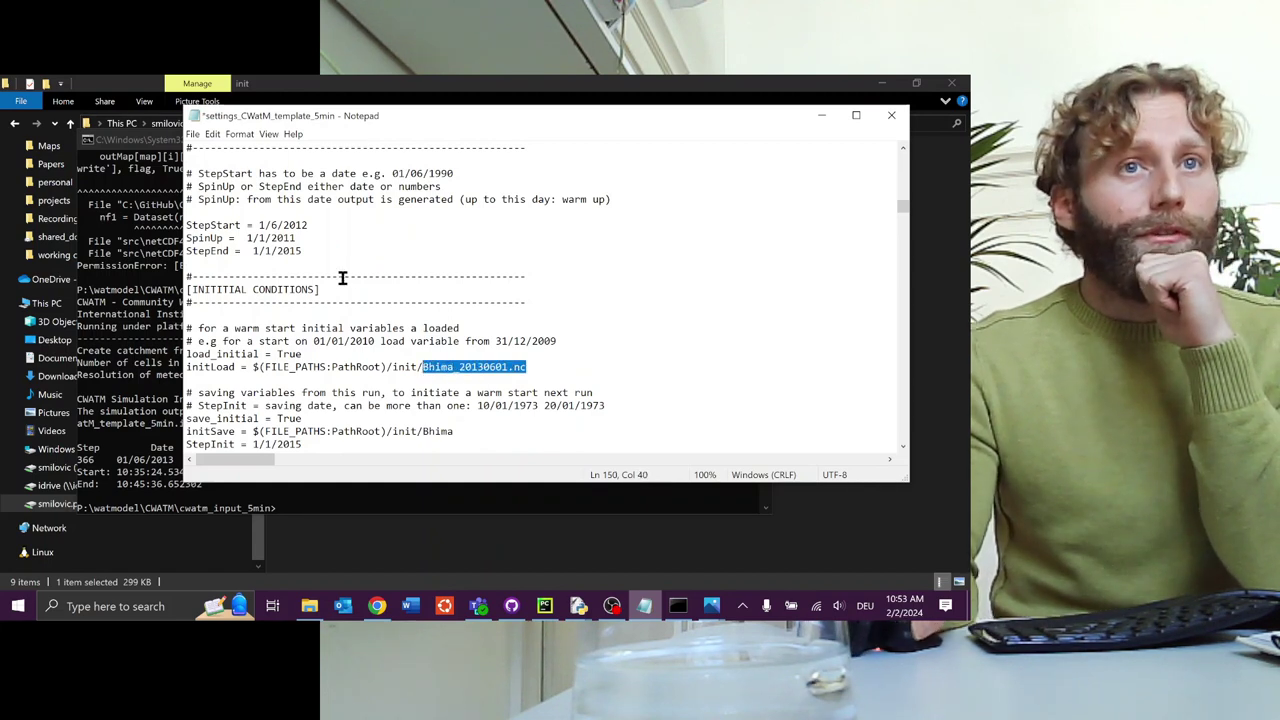
{"action": "left_click", "coordinate": [311, 226]}
{"action": "type", "text": "0"}
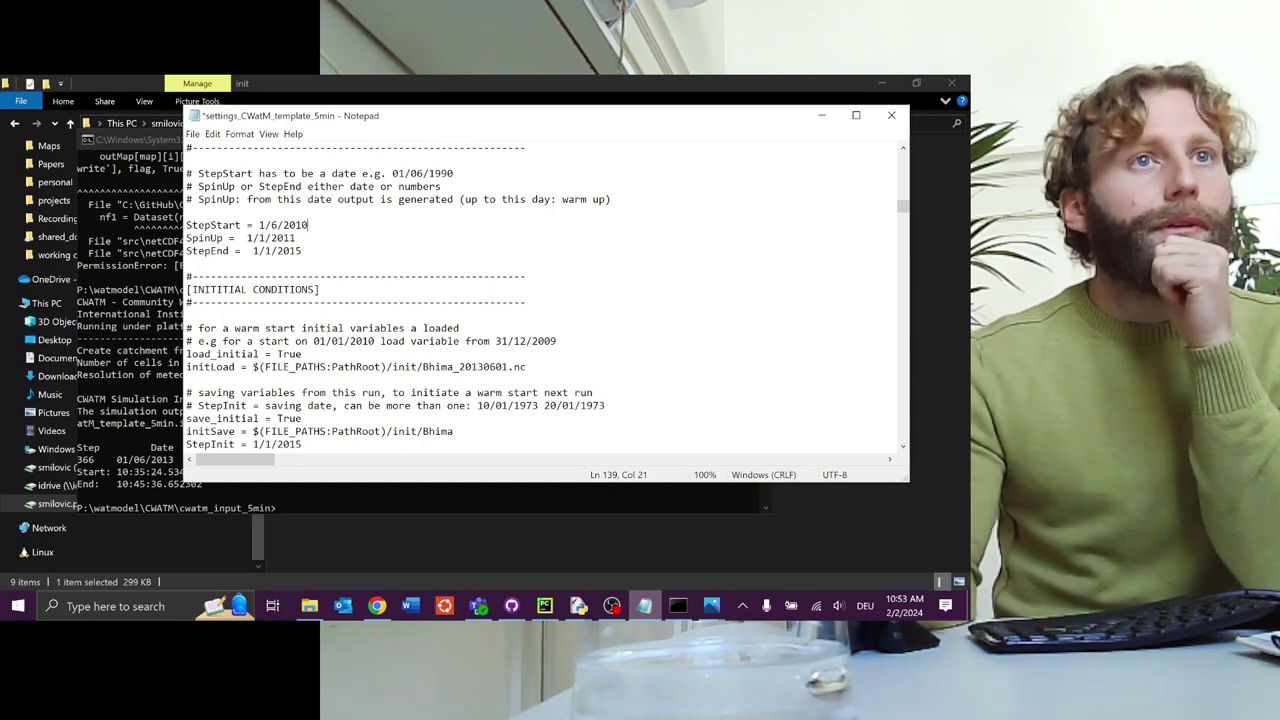
{"action": "left_click_drag", "start_coordinate": [326, 227], "coordinate": [279, 227]}
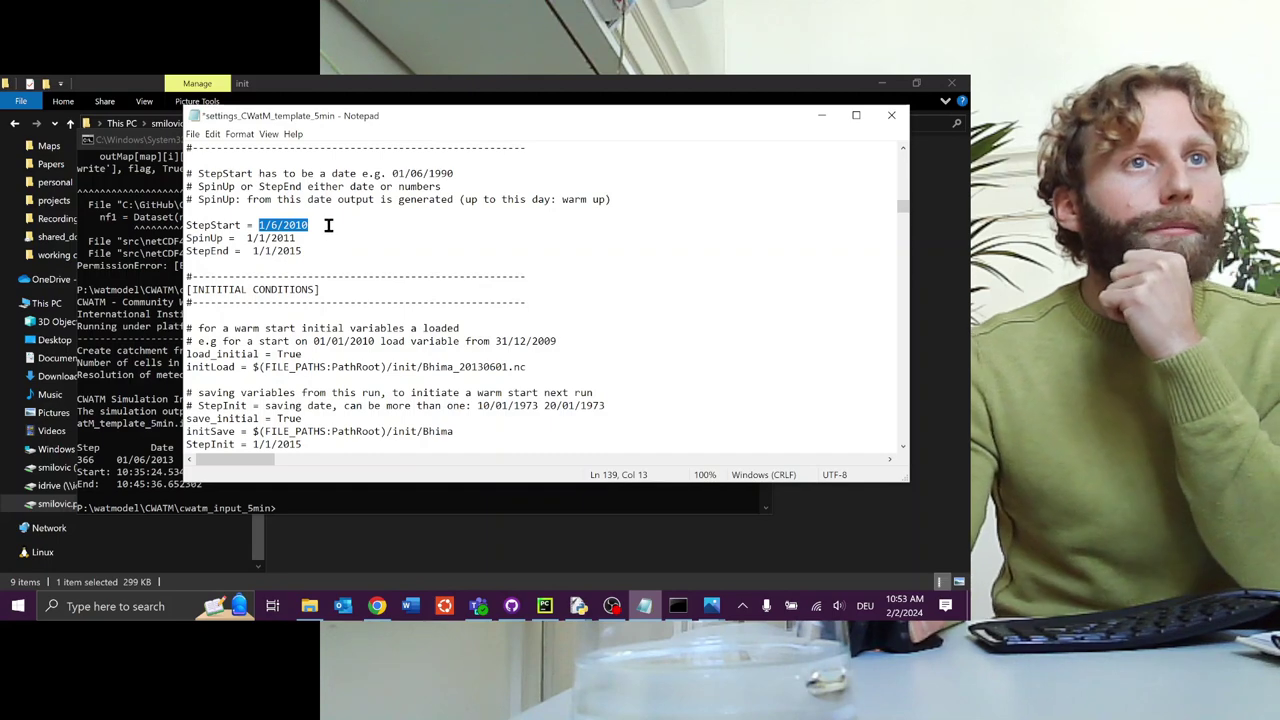
{"action": "left_click", "coordinate": [328, 226]}
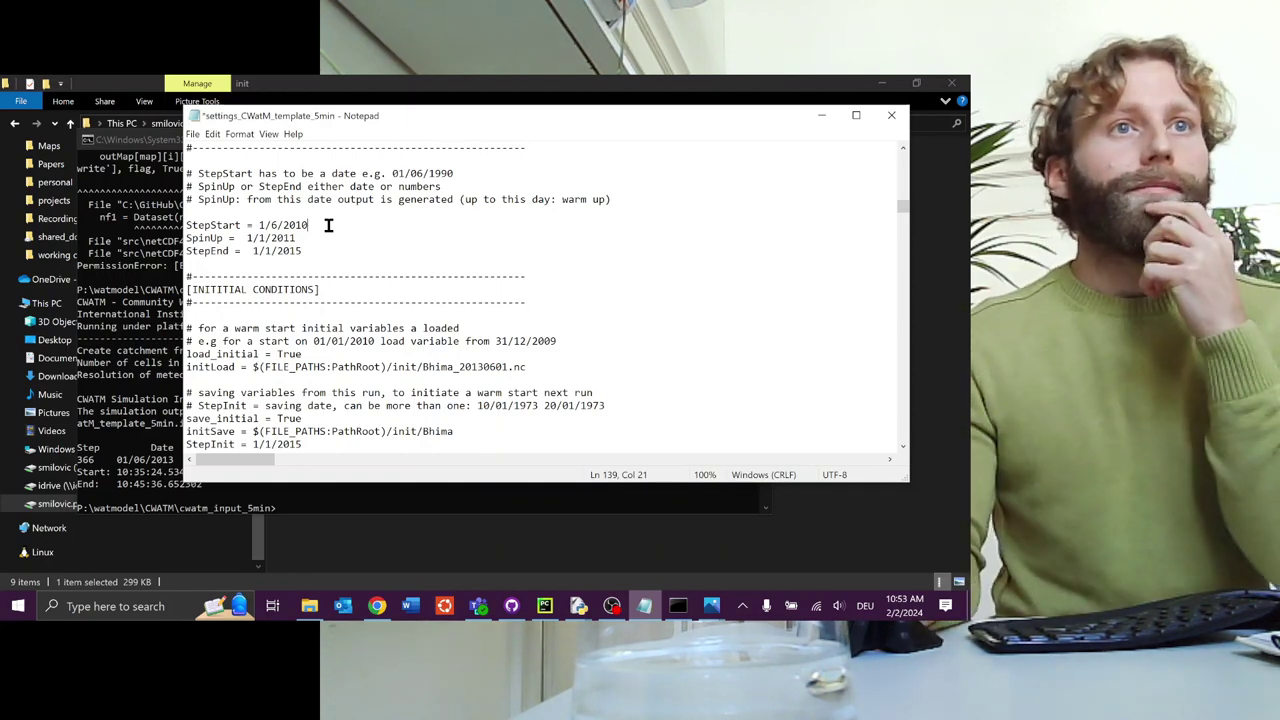
{"action": "left_click_drag", "start_coordinate": [309, 225], "coordinate": [185, 225]}
{"action": "left_click", "coordinate": [311, 224]}
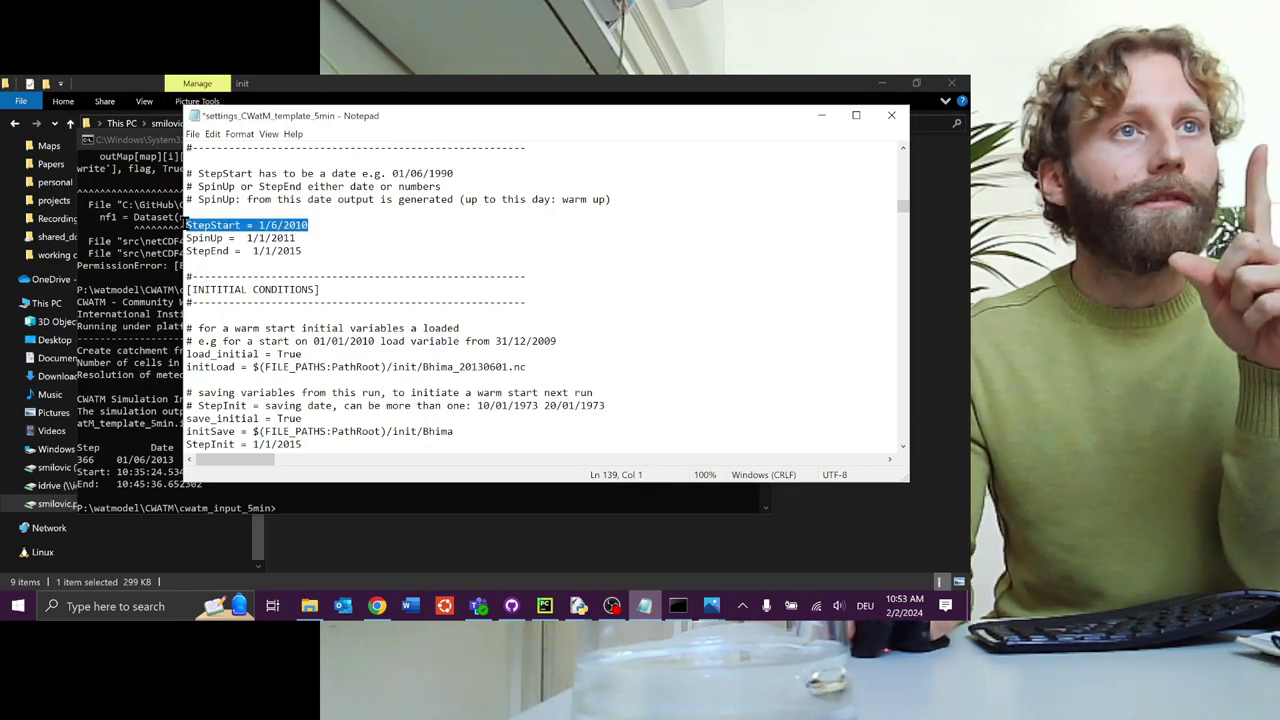
{"action": "left_click", "coordinate": [318, 232]}
{"action": "left_click_drag", "start_coordinate": [300, 238], "coordinate": [185, 238]}
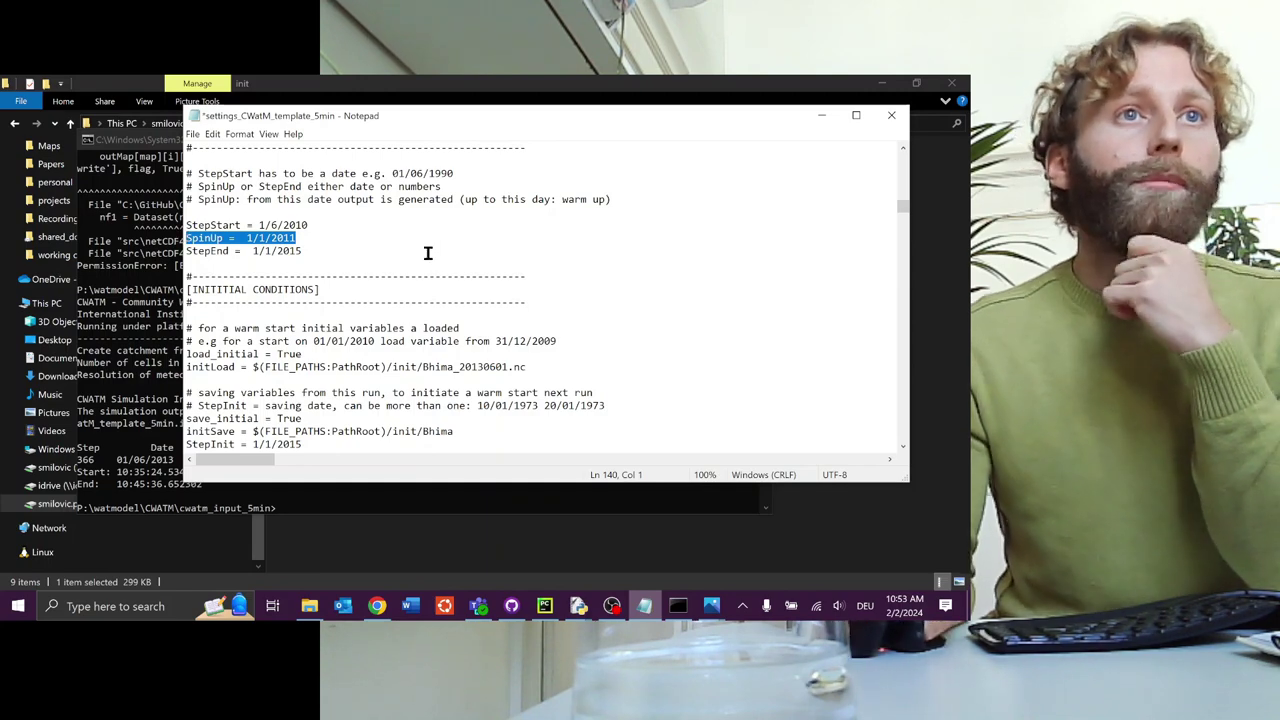
{"action": "left_click_drag", "start_coordinate": [343, 254], "coordinate": [176, 254]}
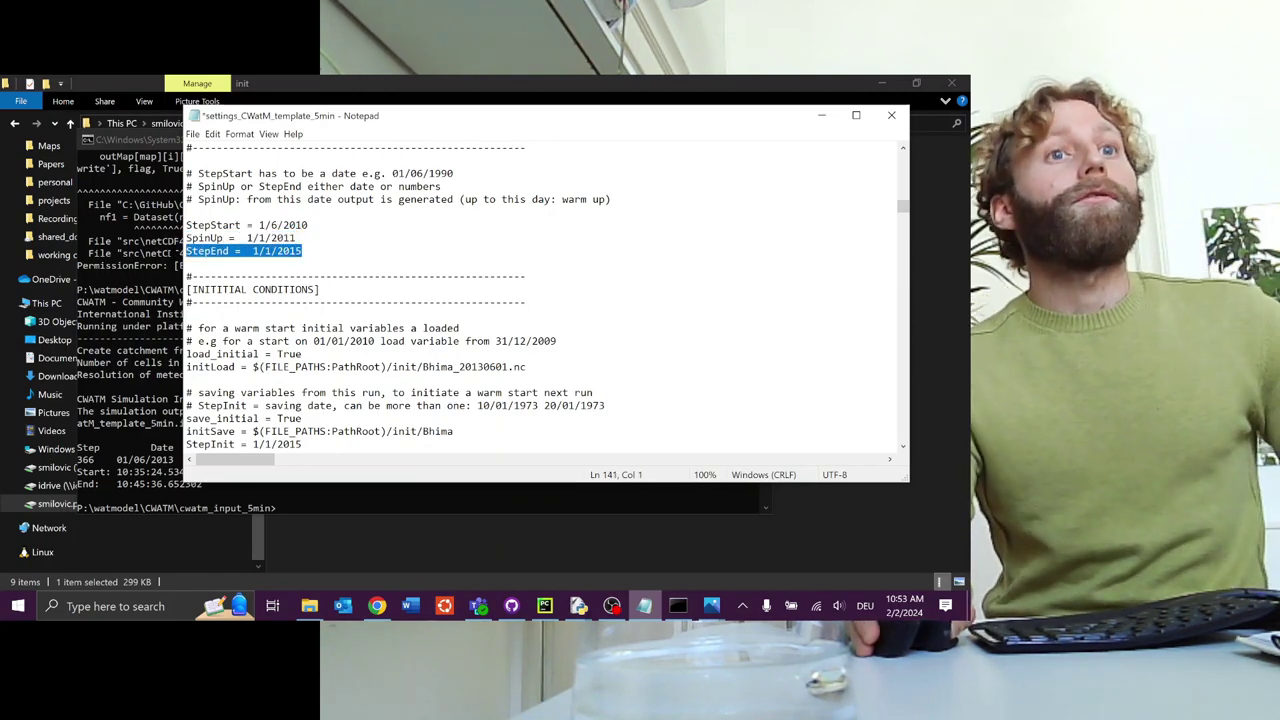
{"action": "left_click", "coordinate": [340, 251]}
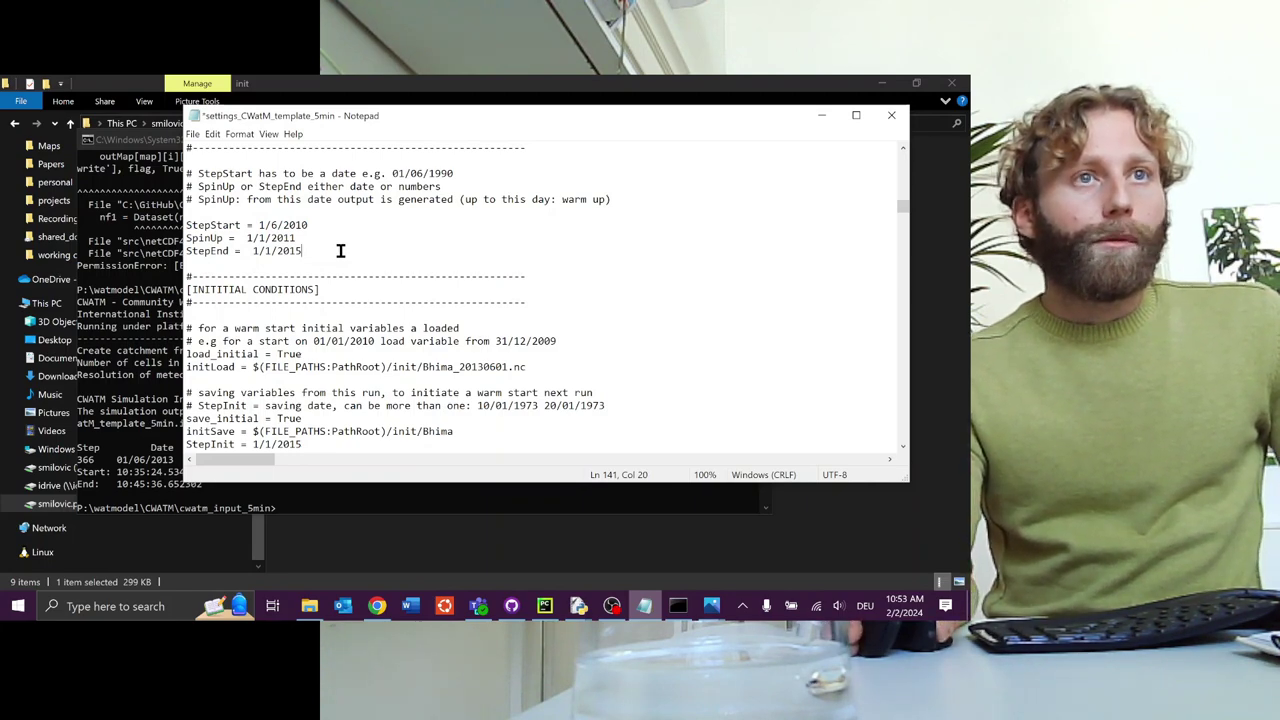
Change PathOut to C:\nonGithub\output_5min_Bhima_2011_2014 under the file paths and select the output folder name for copying.
{"action": "scroll", "coordinate": [340, 262], "scroll_direction": "up", "scroll_amount": 15}
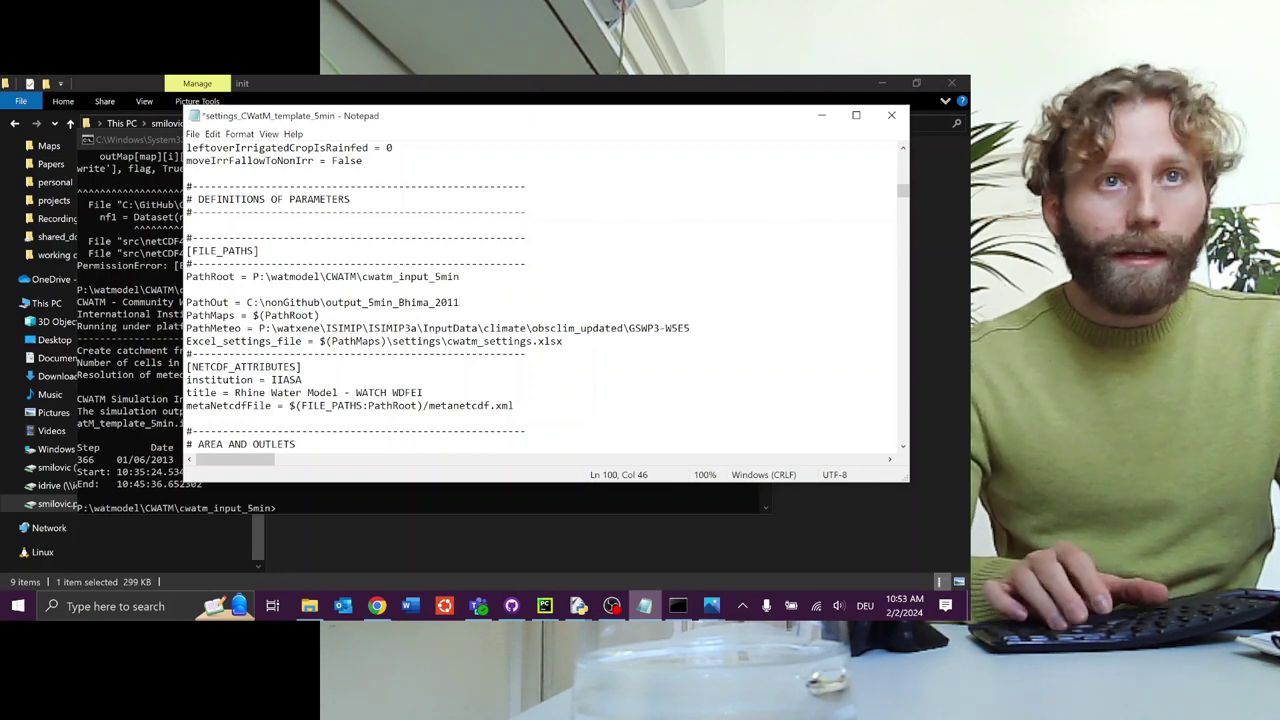
{"action": "type", "text": "14"}
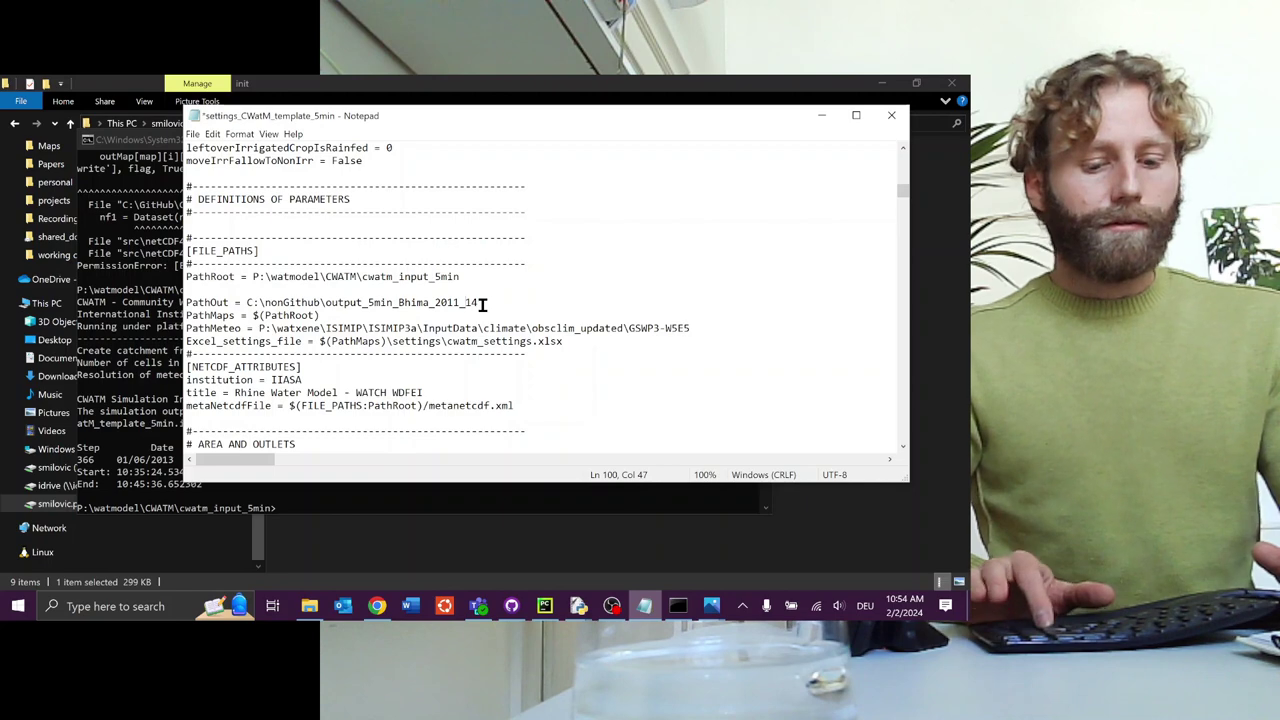
{"action": "key", "text": "Left"}
{"action": "key", "text": "Left"}
{"action": "type", "text": "20"}
{"action": "left_click_drag", "start_coordinate": [505, 302], "coordinate": [334, 302]}
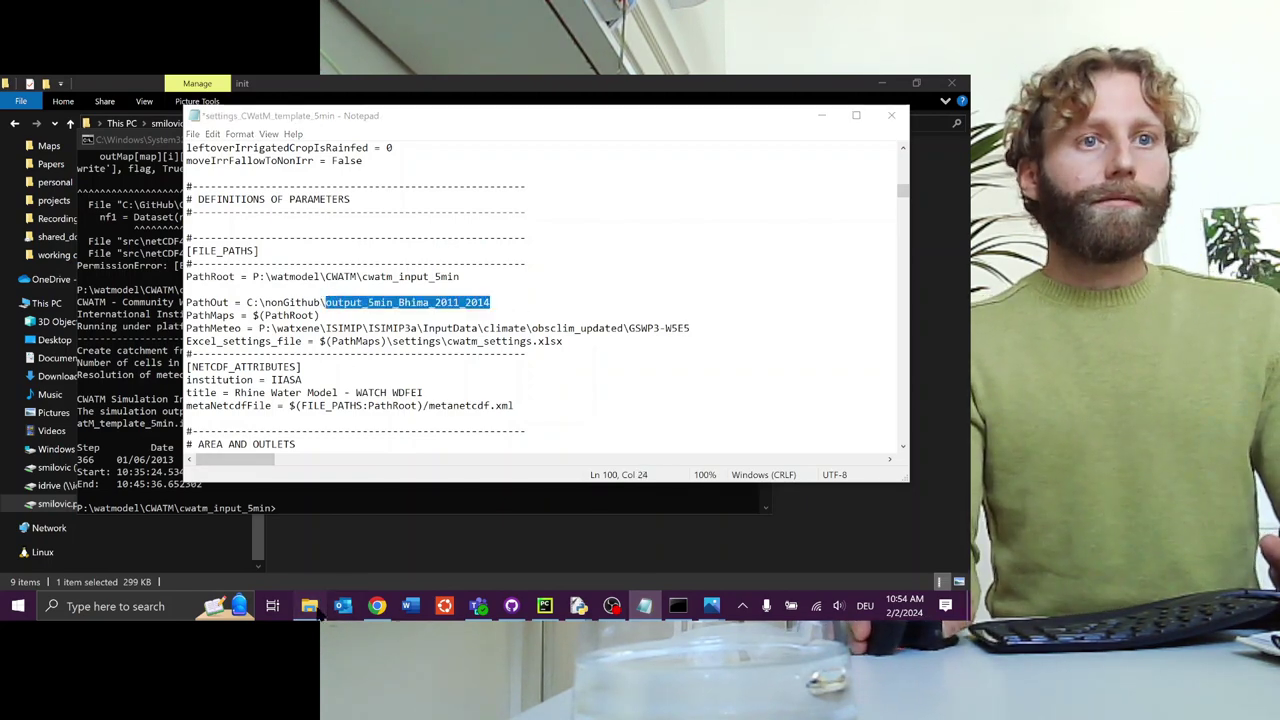
In File Explorer, create a folder named output_5min_Bhima_2011_2014 in C:\nonGithub.
{"action": "left_click", "coordinate": [310, 606]}
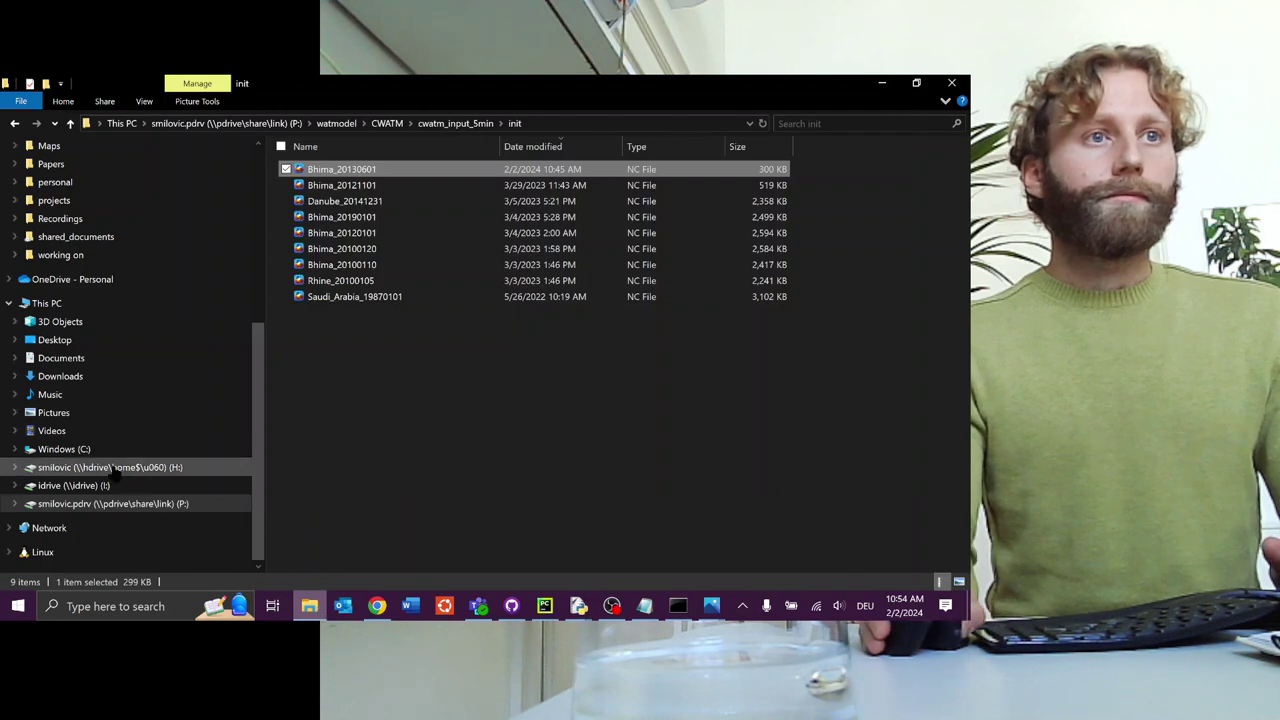
{"action": "left_click", "coordinate": [80, 449]}
{"action": "double_click", "coordinate": [340, 185]}
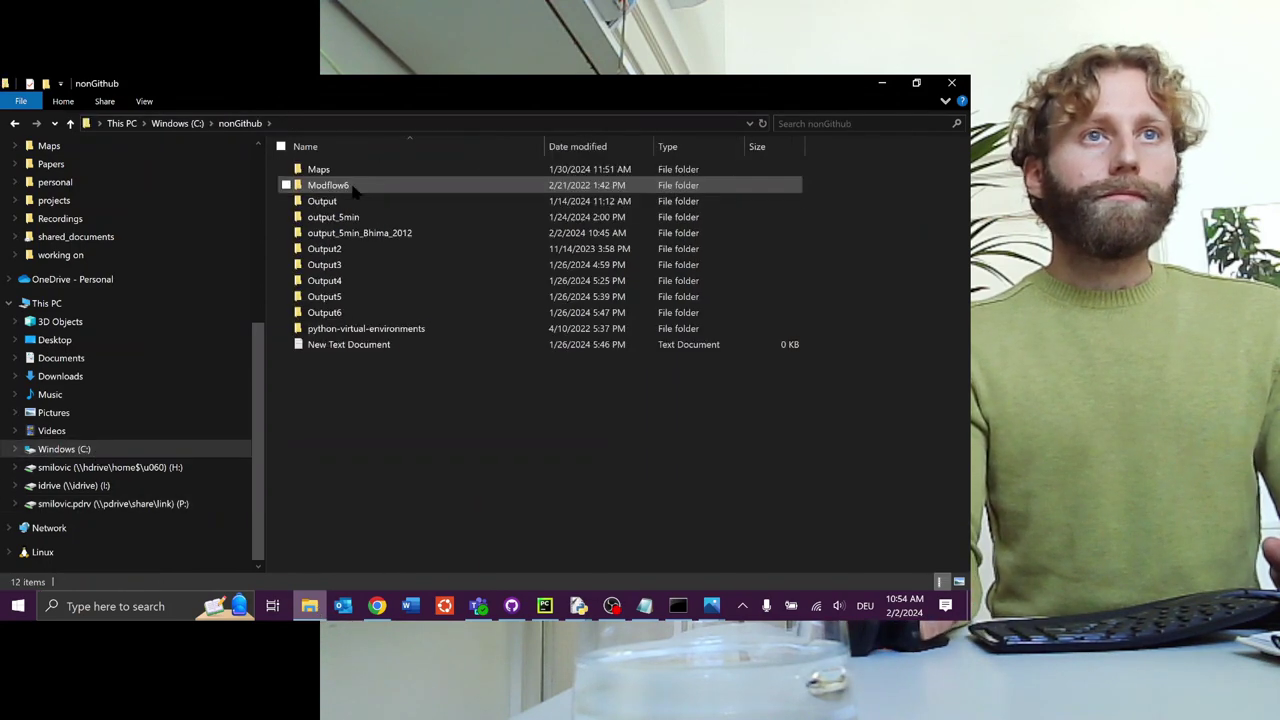
{"action": "right_click", "coordinate": [351, 379]}
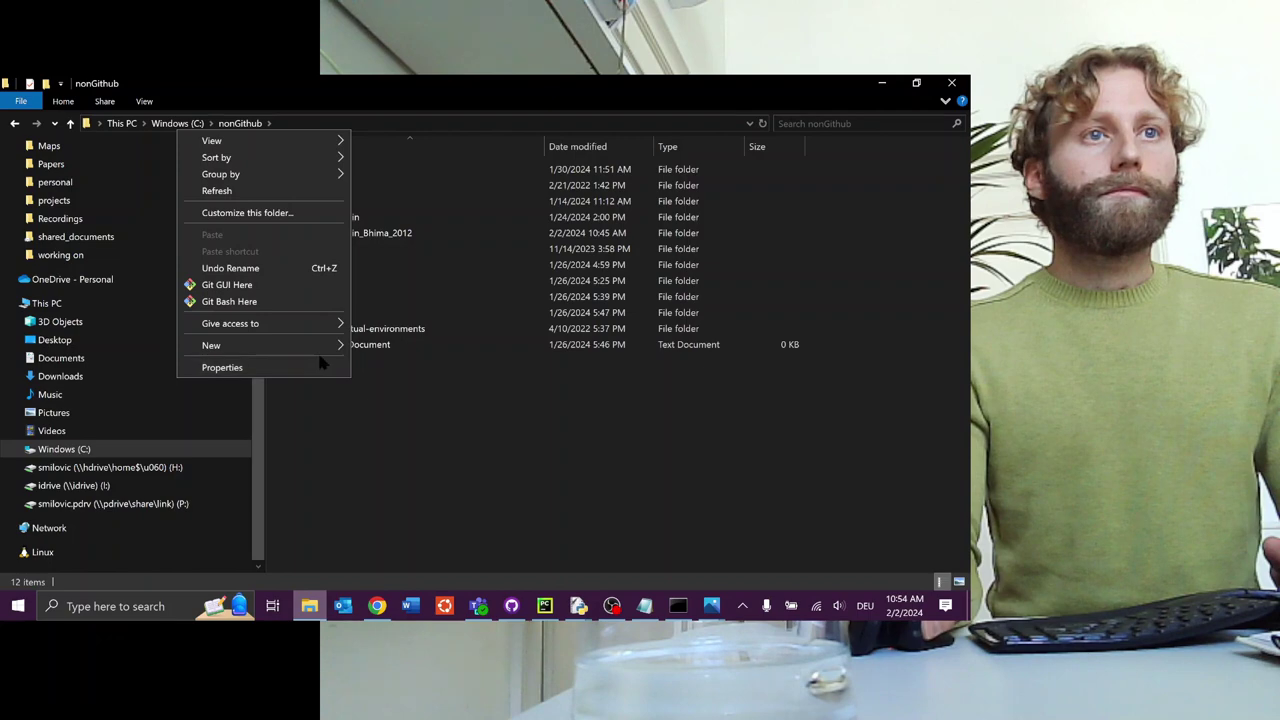
{"action": "mouse_move", "coordinate": [317, 344]}
{"action": "left_click", "coordinate": [372, 349]}
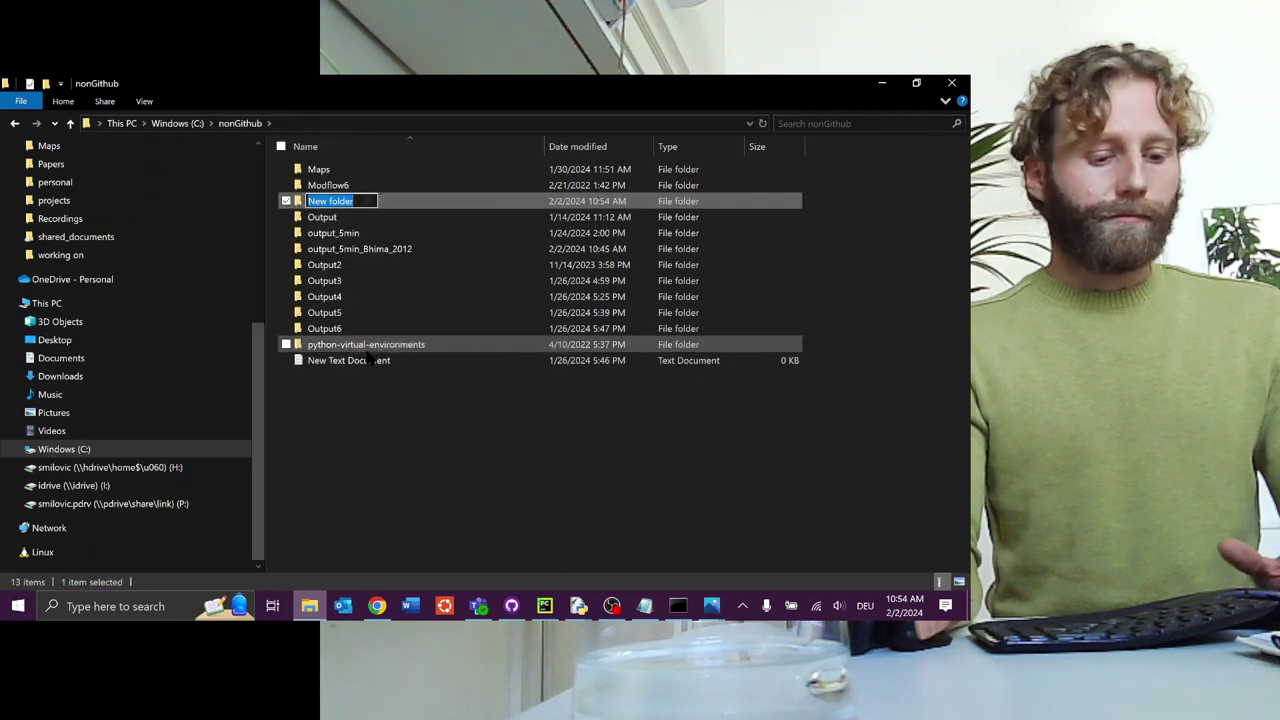
{"action": "type", "text": "output_5min_Bhima_2011_2014"}
{"action": "key", "text": "Return"}
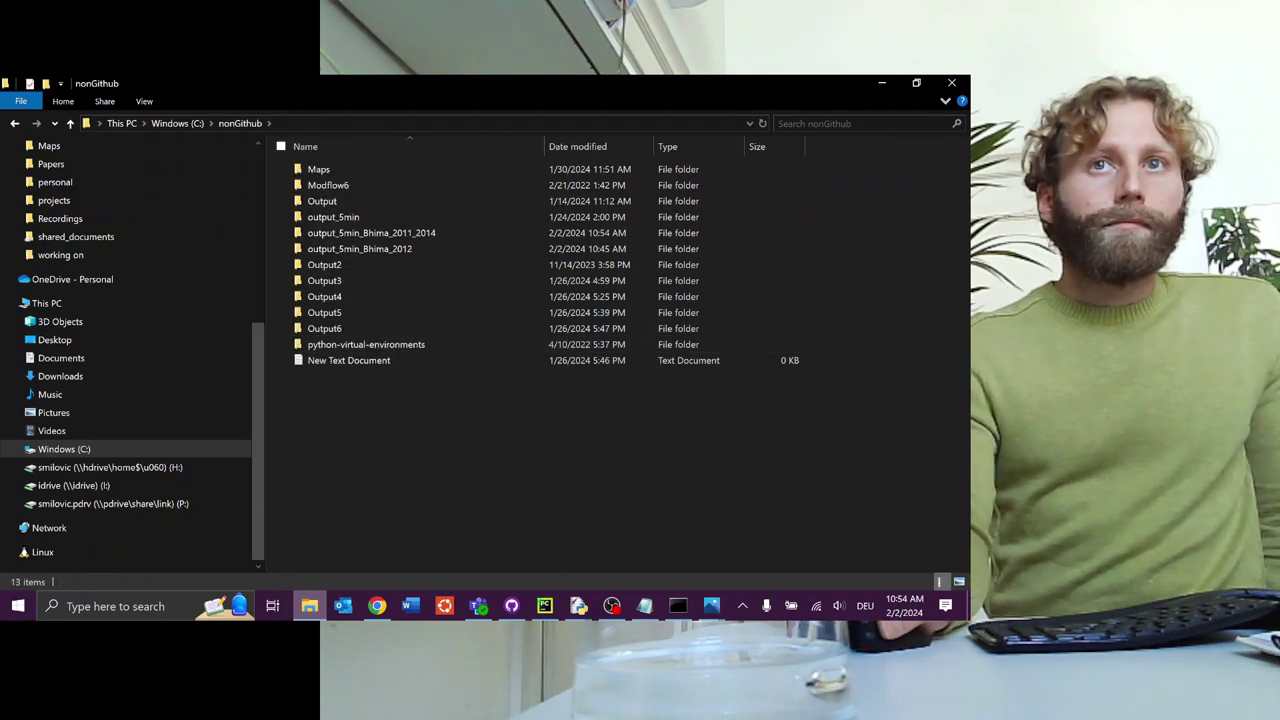
Switch back to the Notepad settings file and save the changes.
{"action": "key", "text": "alt+Tab"}
{"action": "left_click", "coordinate": [461, 208]}
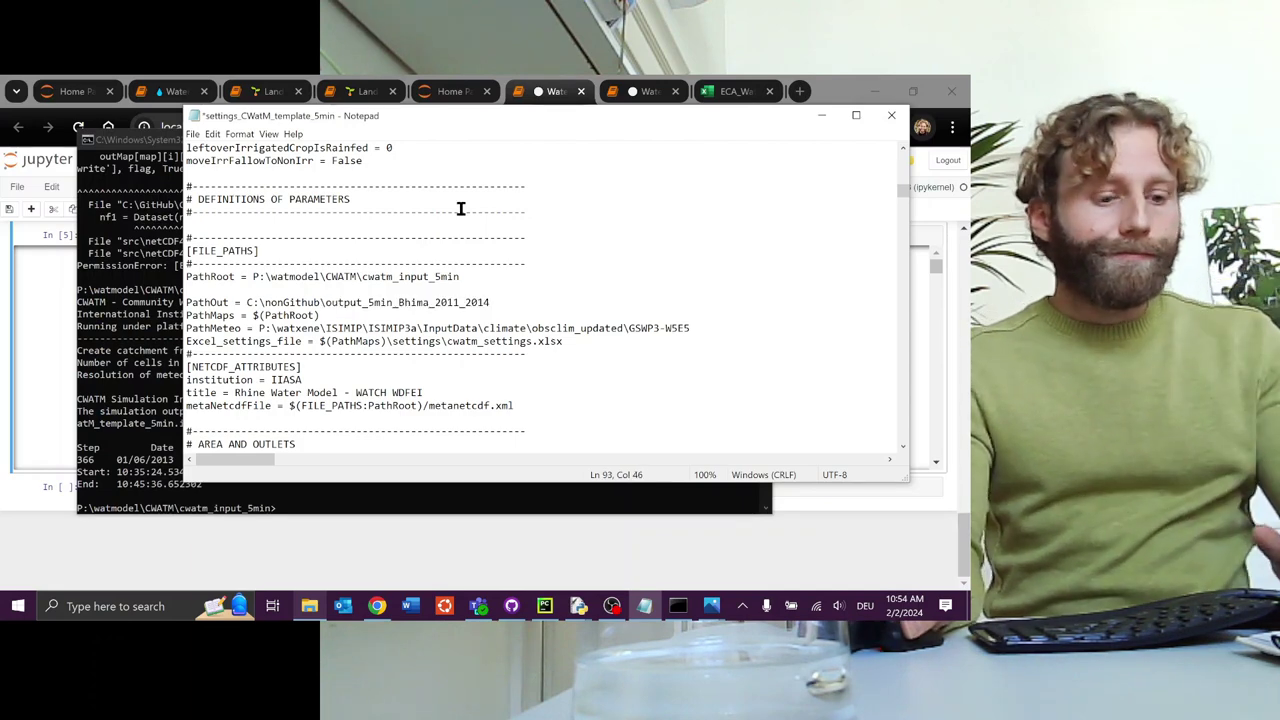
{"action": "scroll", "coordinate": [280, 316], "scroll_direction": "down", "scroll_amount": 12}
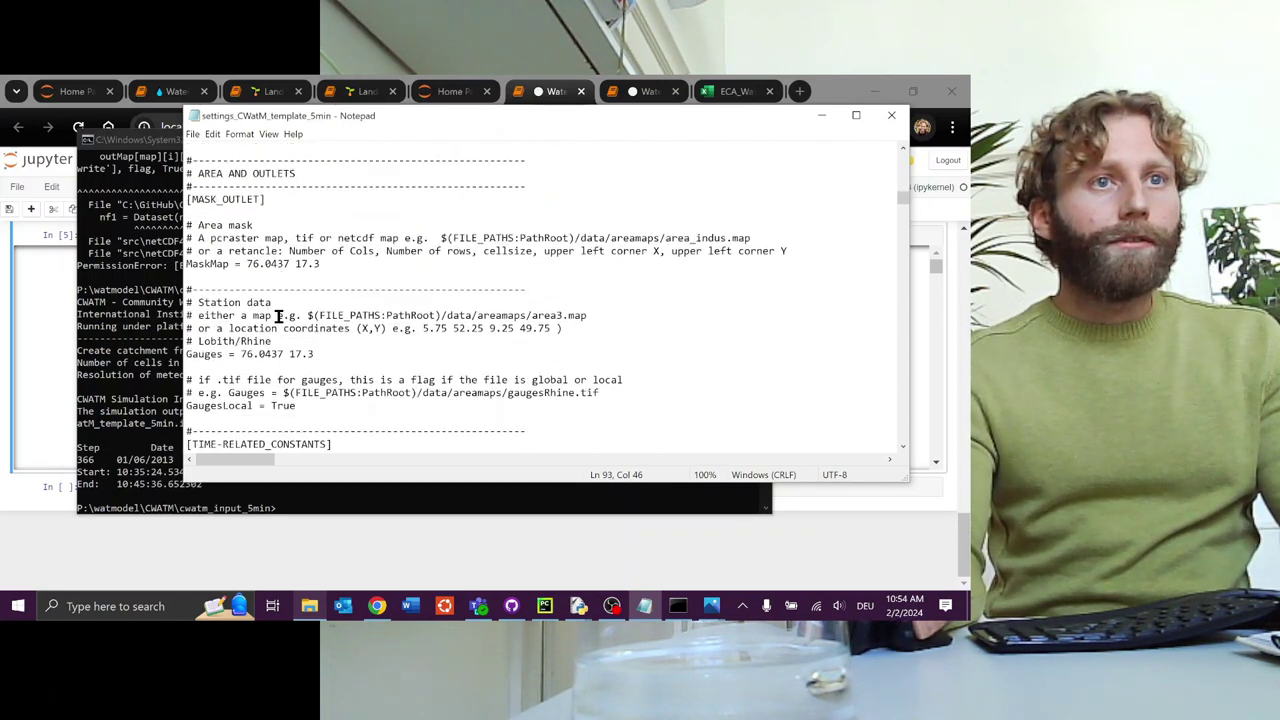
Review the load_initial, initLoad, save_initial, initSave and StepInit lines and the simulation dates in the settings file.
{"action": "scroll", "coordinate": [279, 316], "scroll_direction": "down", "scroll_amount": 4}
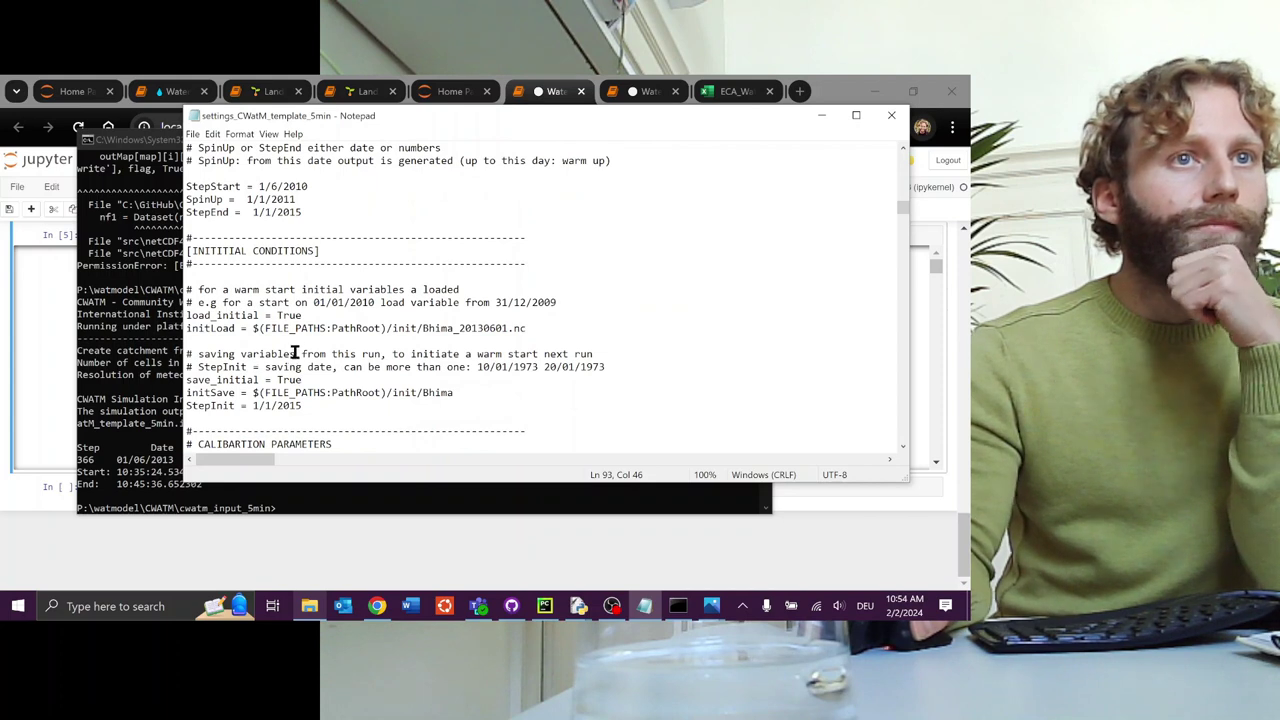
{"action": "left_click_drag", "start_coordinate": [530, 322], "coordinate": [187, 315]}
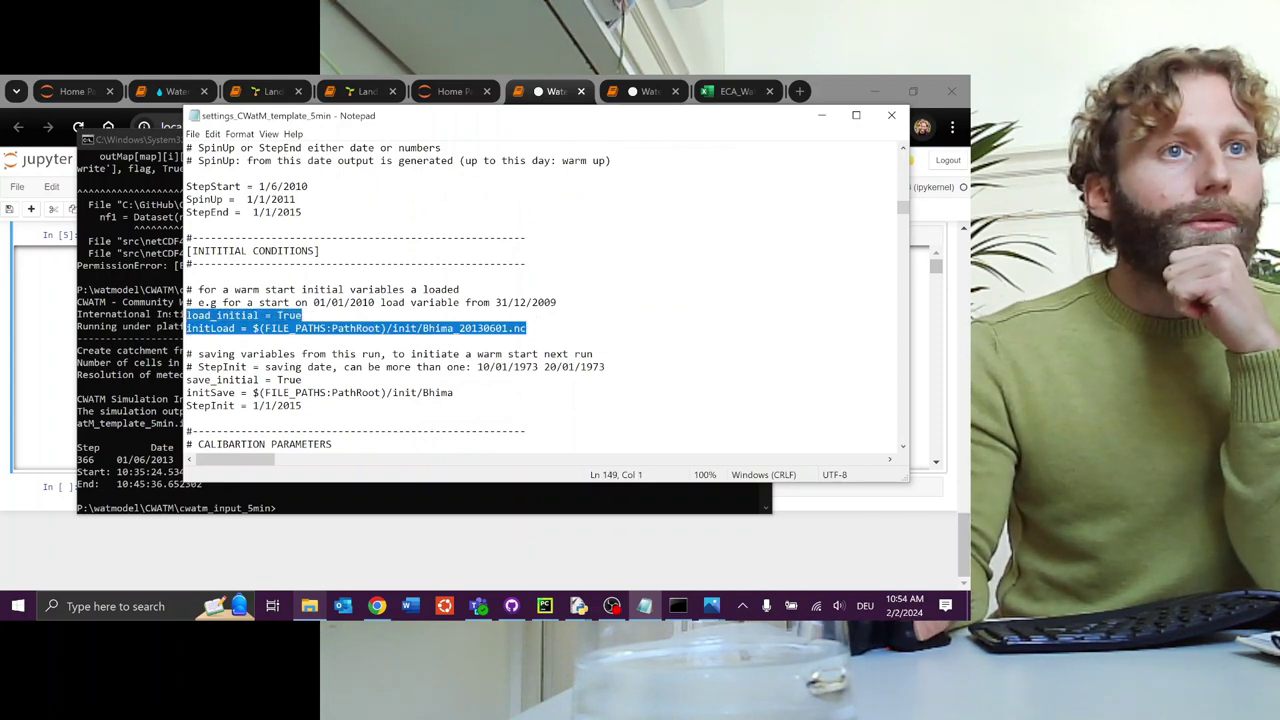
{"action": "left_click", "coordinate": [336, 400]}
{"action": "key", "text": "shift+Up"}
{"action": "key", "text": "shift+Up"}
{"action": "key", "text": "shift+Home"}
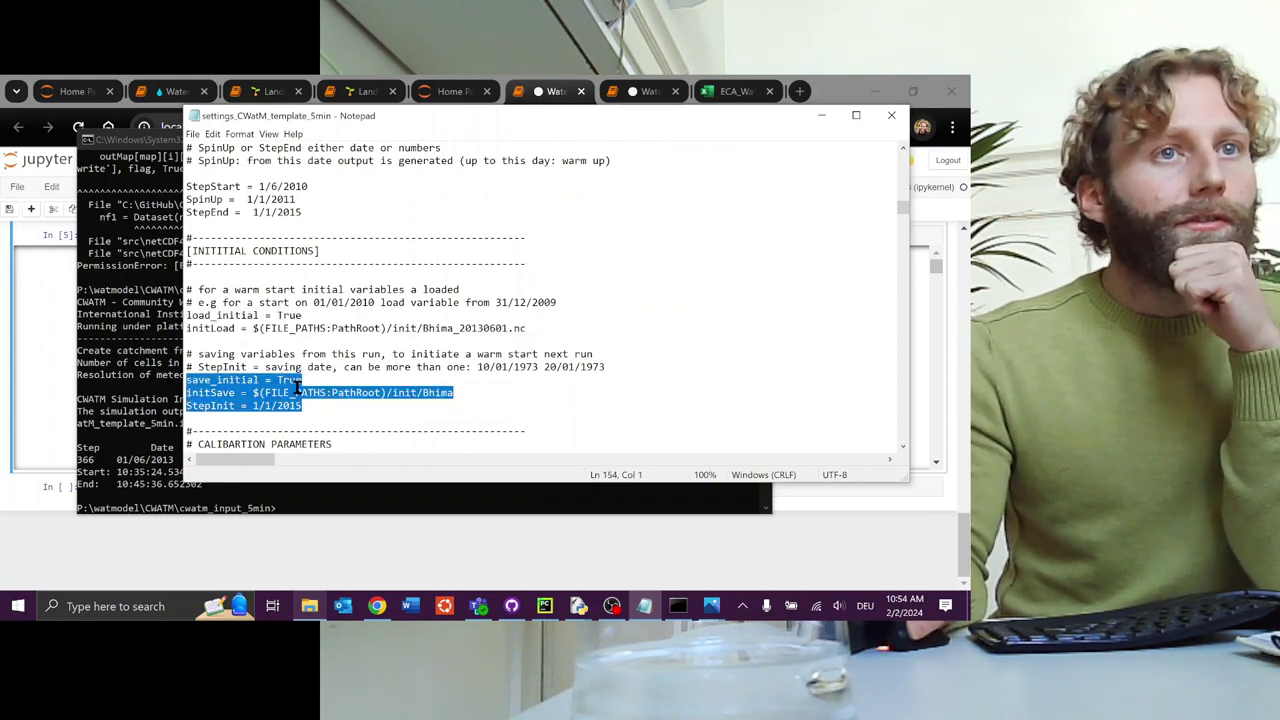
{"action": "key", "text": "Down"}
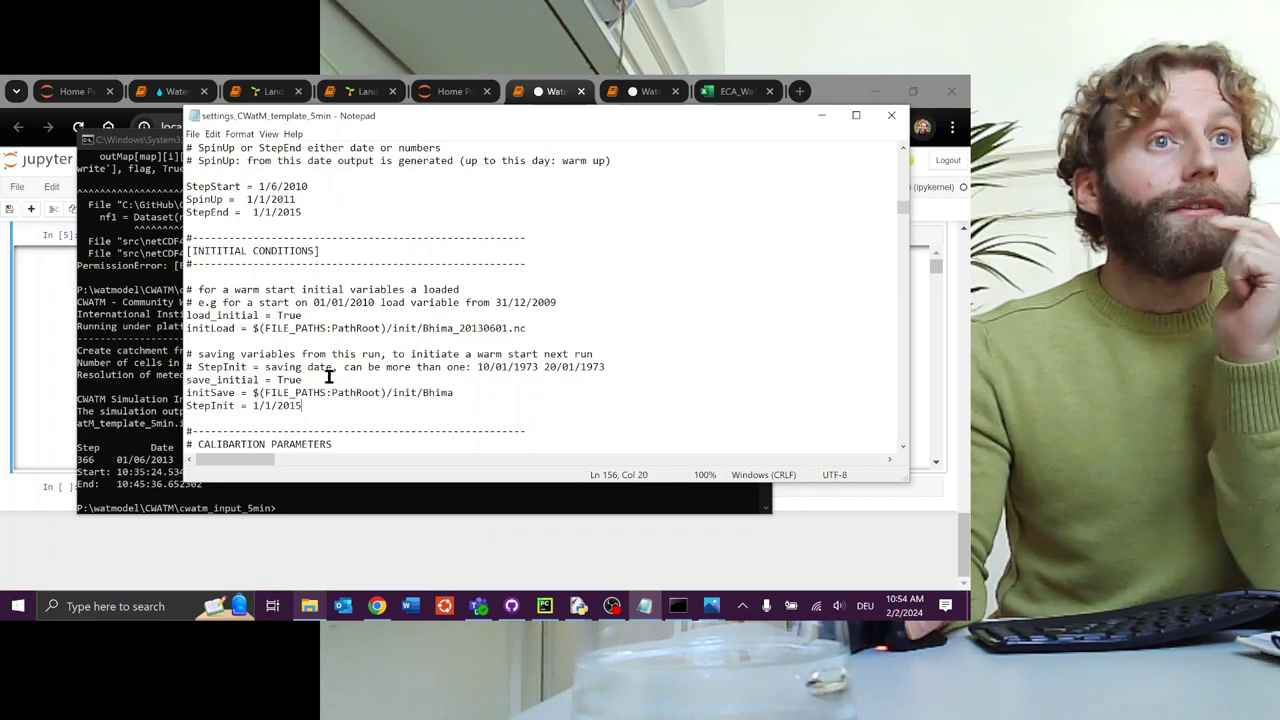
{"action": "left_click", "coordinate": [345, 258]}
{"action": "scroll", "coordinate": [345, 258], "scroll_direction": "down", "scroll_amount": 1}
{"action": "scroll", "coordinate": [349, 261], "scroll_direction": "up", "scroll_amount": 3}
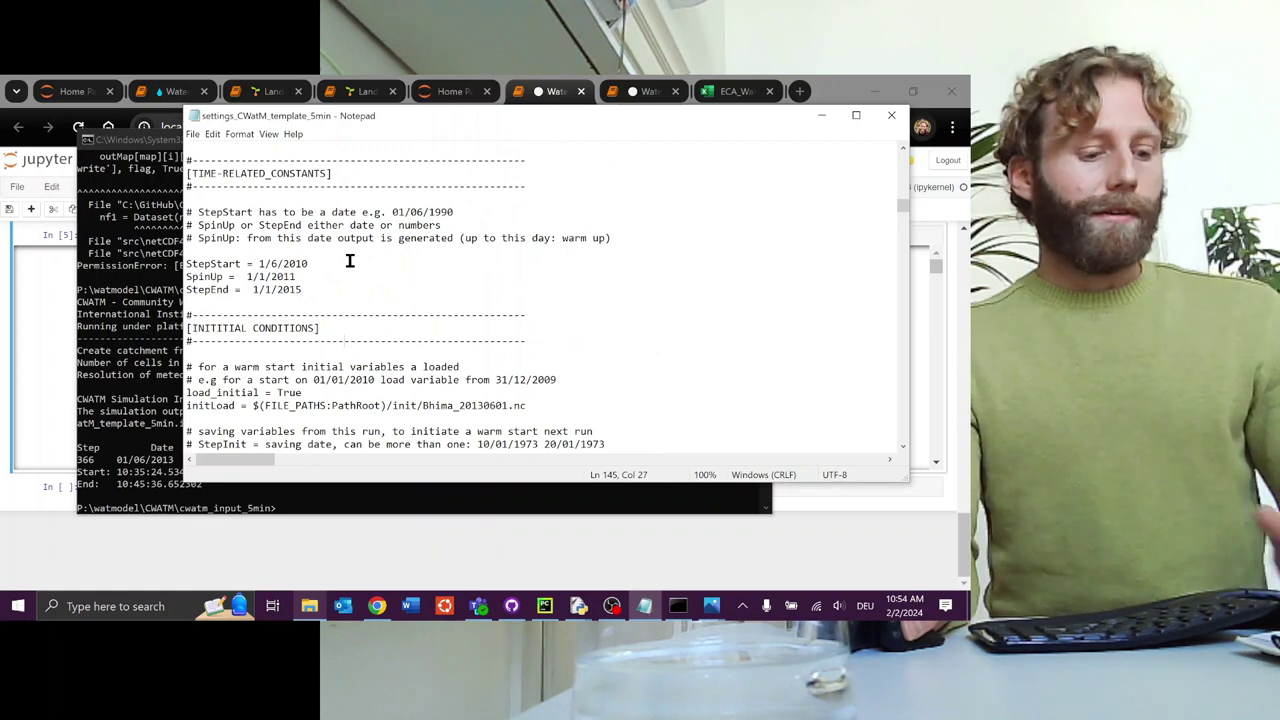
{"action": "scroll", "coordinate": [349, 261], "scroll_direction": "up", "scroll_amount": 1}
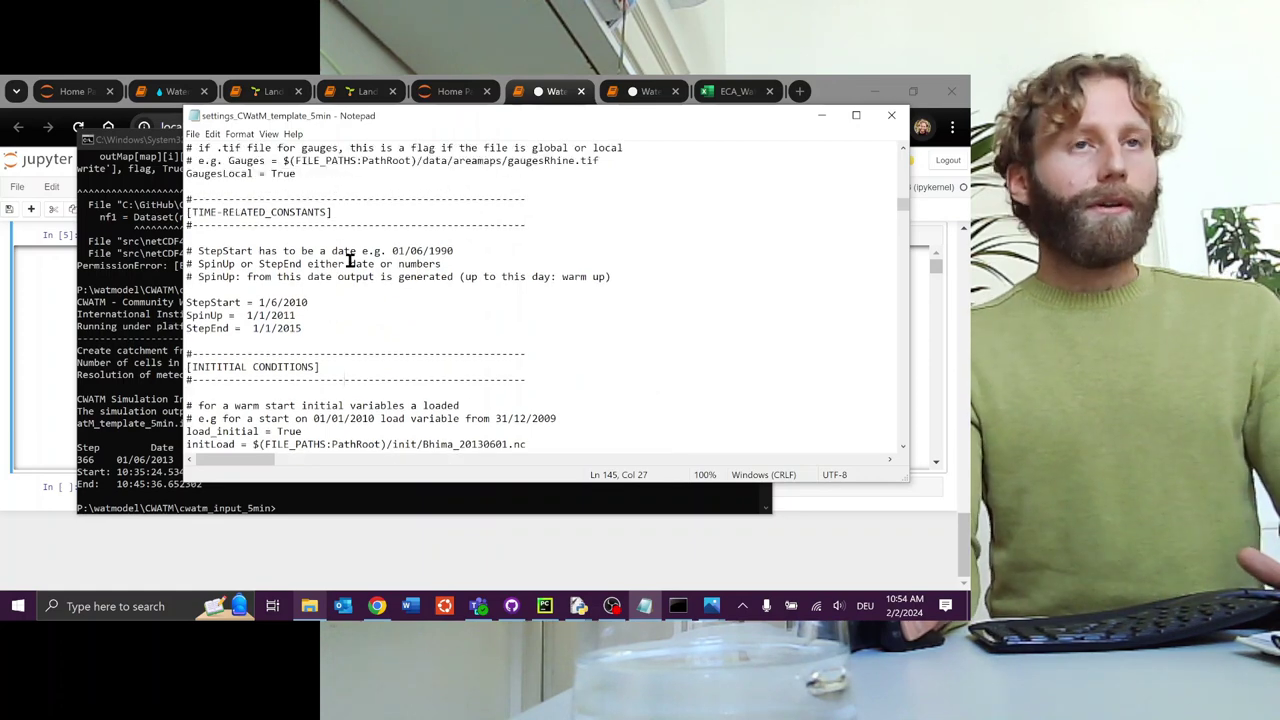
Close the settings file and rerun python C:\GitHub\CWatM\run_cwatm.py settings_CWatM_template_5min.ini -l in the command prompt.
{"action": "left_click", "coordinate": [891, 116]}
{"action": "key", "text": "Up"}
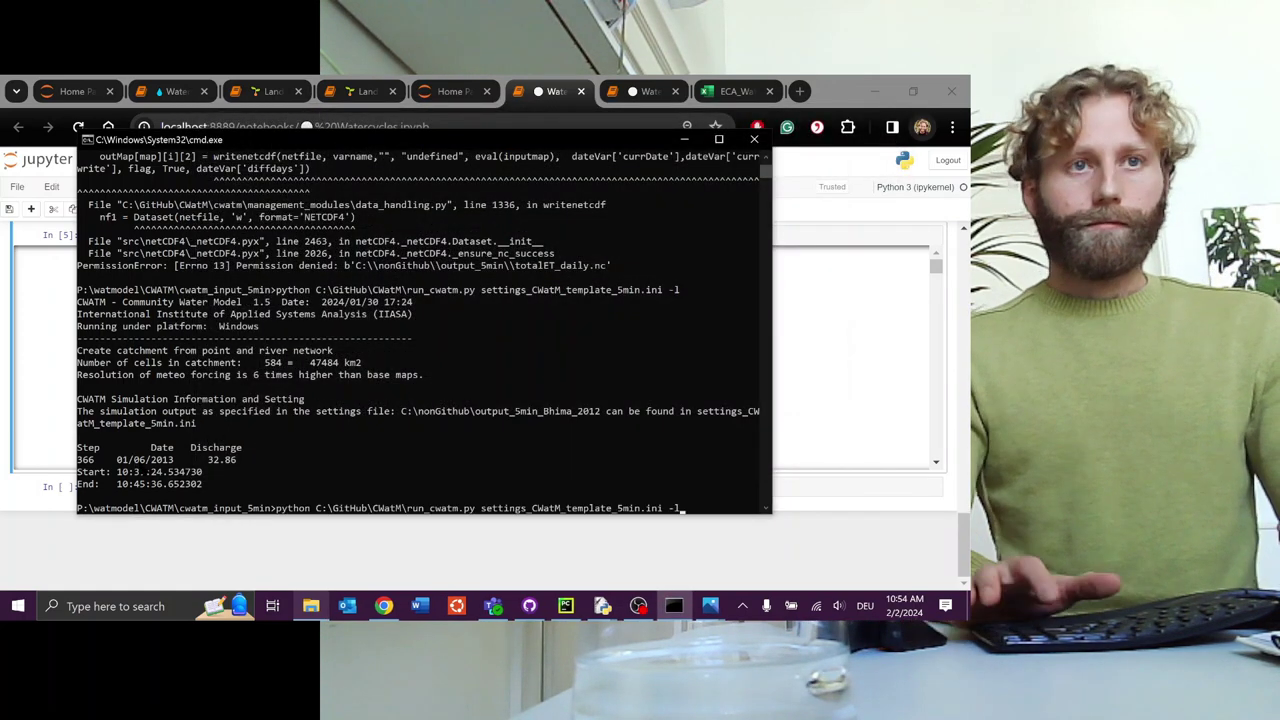
{"action": "key", "text": "Return"}
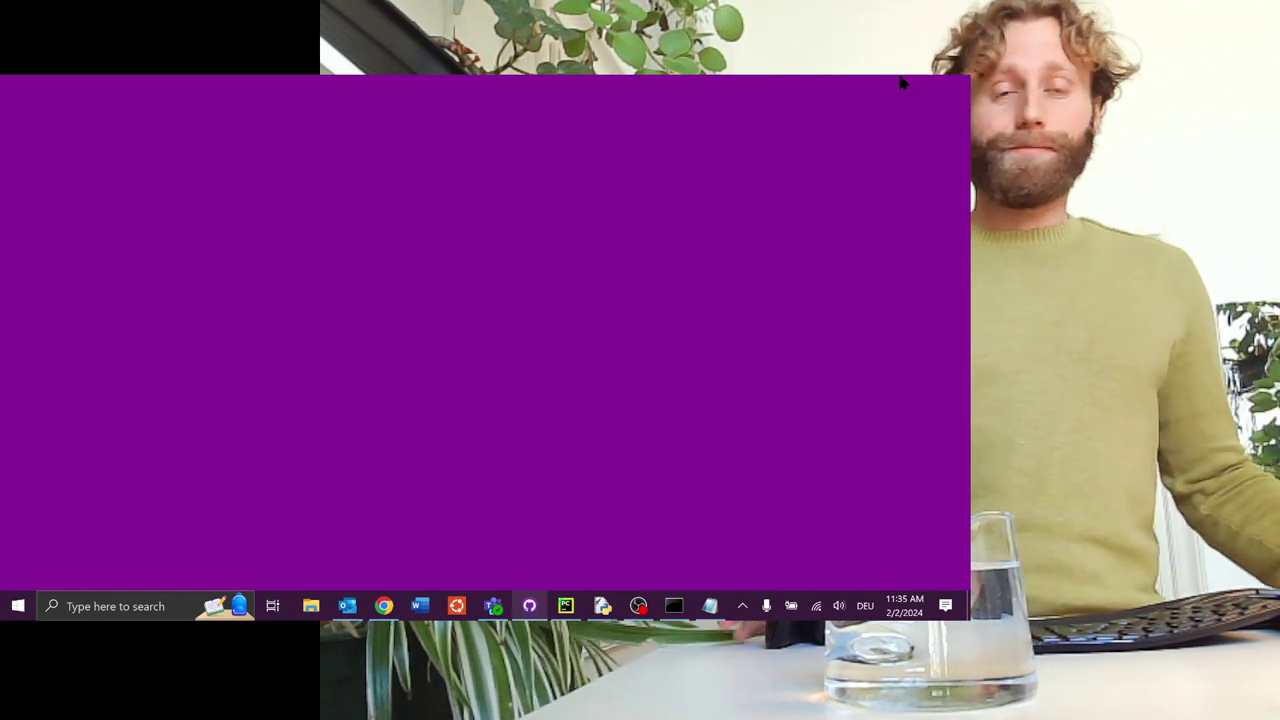
In the command prompt, copy the _5min_Bhima_2011_2014 part of the output folder path from the latest run.
{"action": "left_click", "coordinate": [388, 608]}
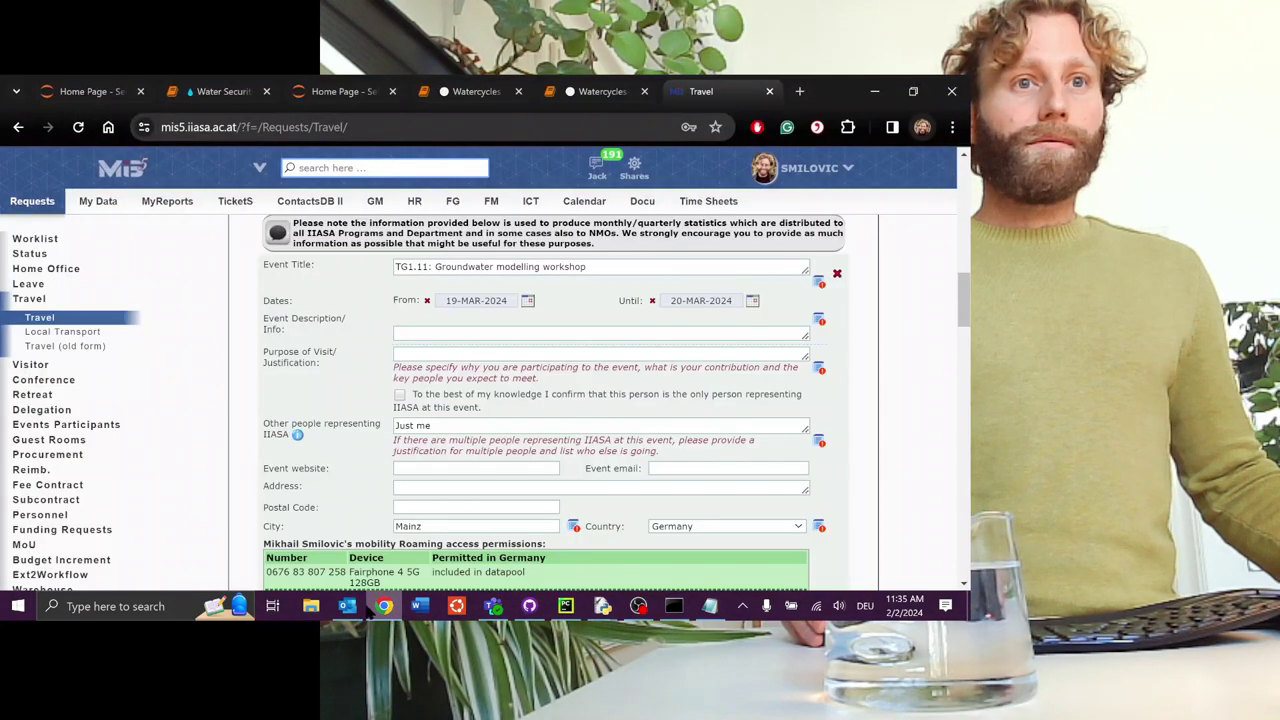
{"action": "left_click", "coordinate": [311, 606]}
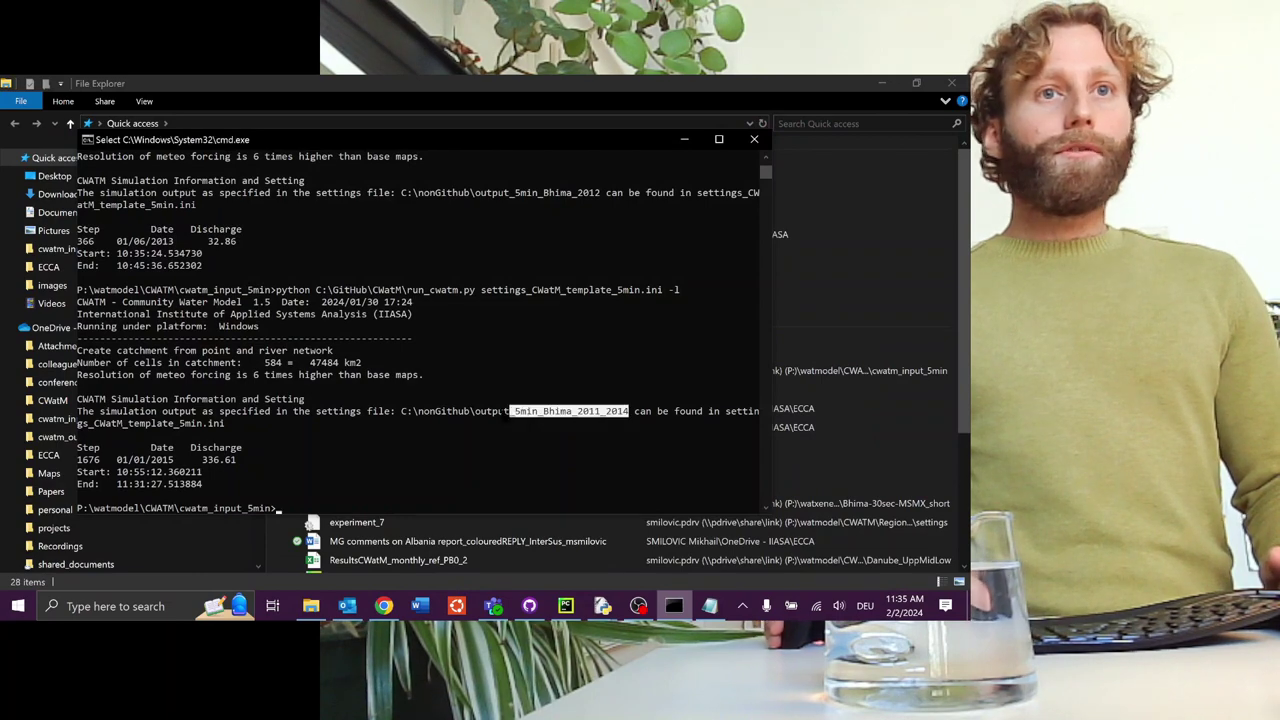
{"action": "key", "text": "ctrl+c"}
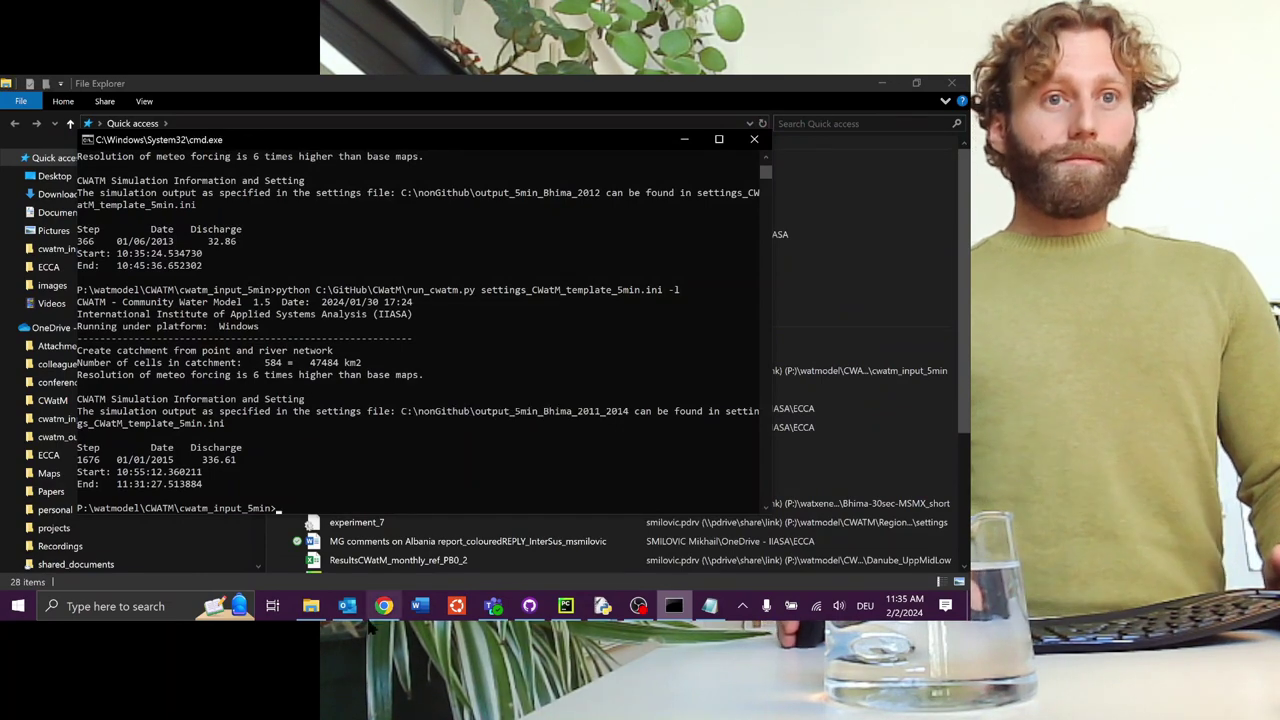
Switch to the Watercycles-Copy1 notebook in Chrome and set output_folder to C:\nonGithub\output_5min_Bhima_2011_2014.
{"action": "left_click", "coordinate": [384, 606]}
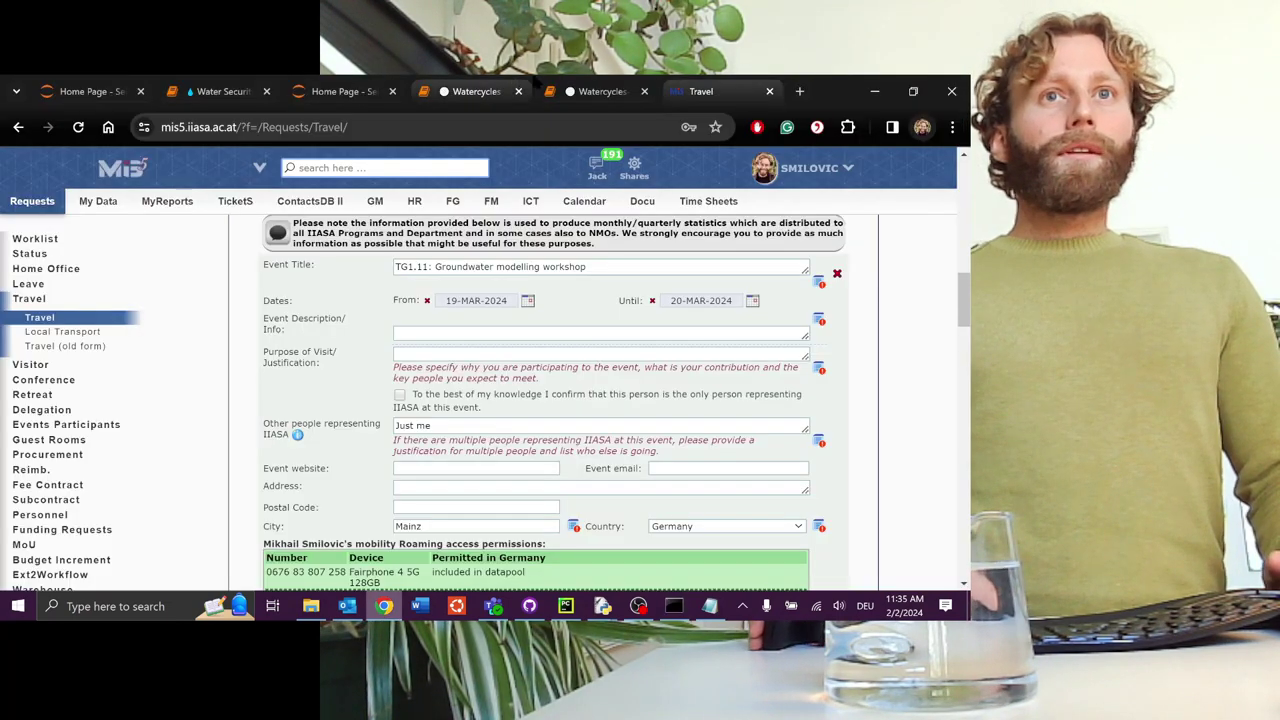
{"action": "left_click", "coordinate": [585, 82]}
{"action": "left_click_drag", "start_coordinate": [966, 340], "coordinate": [970, 258]}
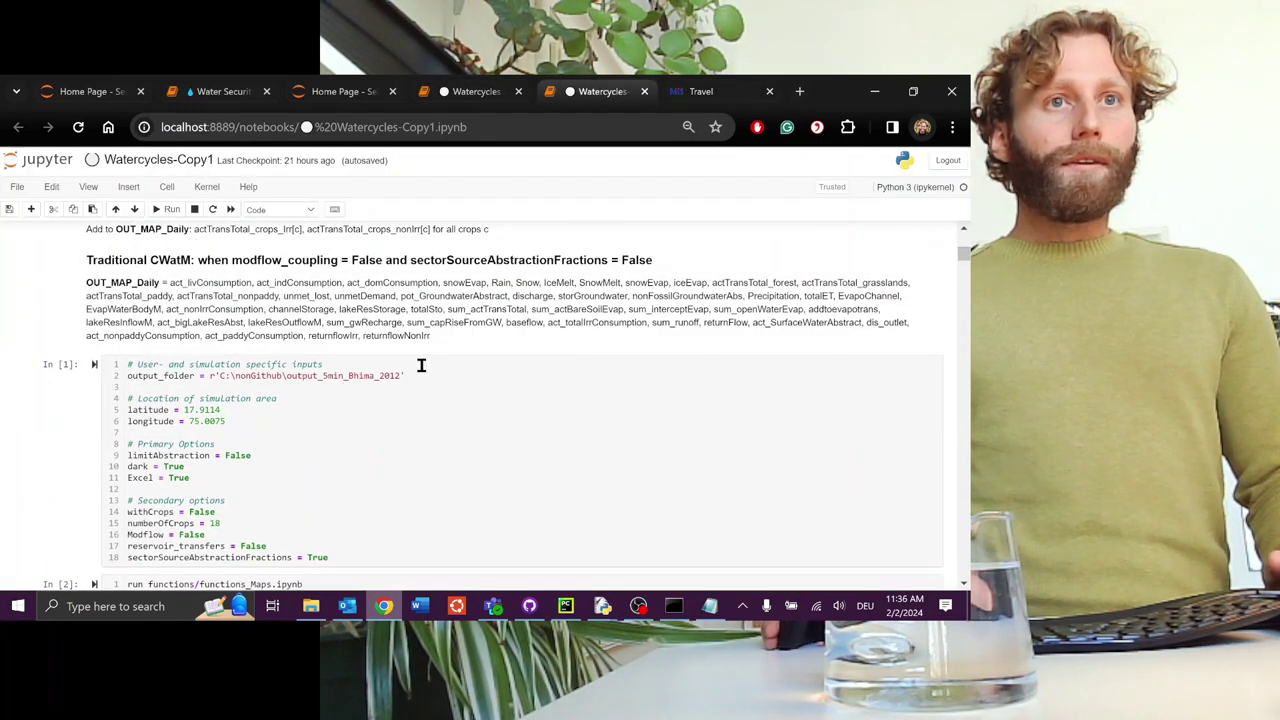
{"action": "left_click_drag", "start_coordinate": [398, 376], "coordinate": [223, 380]}
{"action": "key", "text": "ctrl+v"}
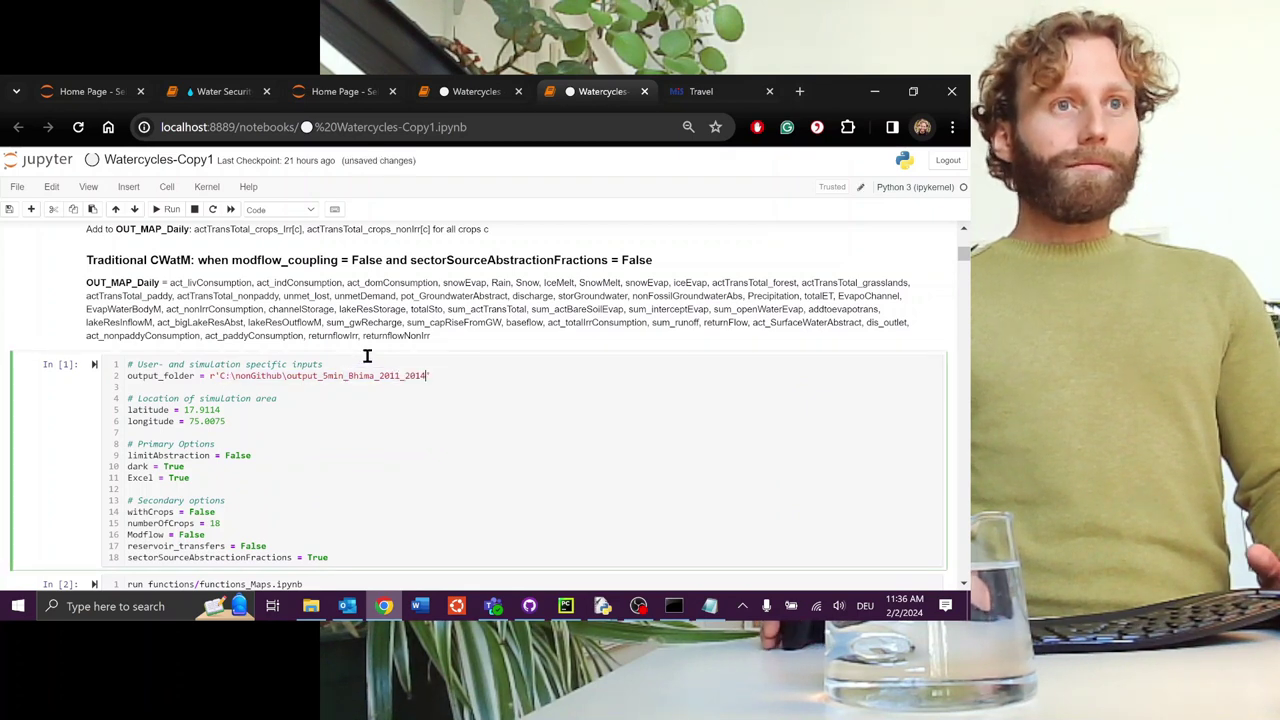
Restart the Watercycles-Copy1 kernel, rerun all cells and look through the regenerated maps and water balance output.
{"action": "left_click", "coordinate": [230, 210]}
{"action": "left_click", "coordinate": [638, 267]}
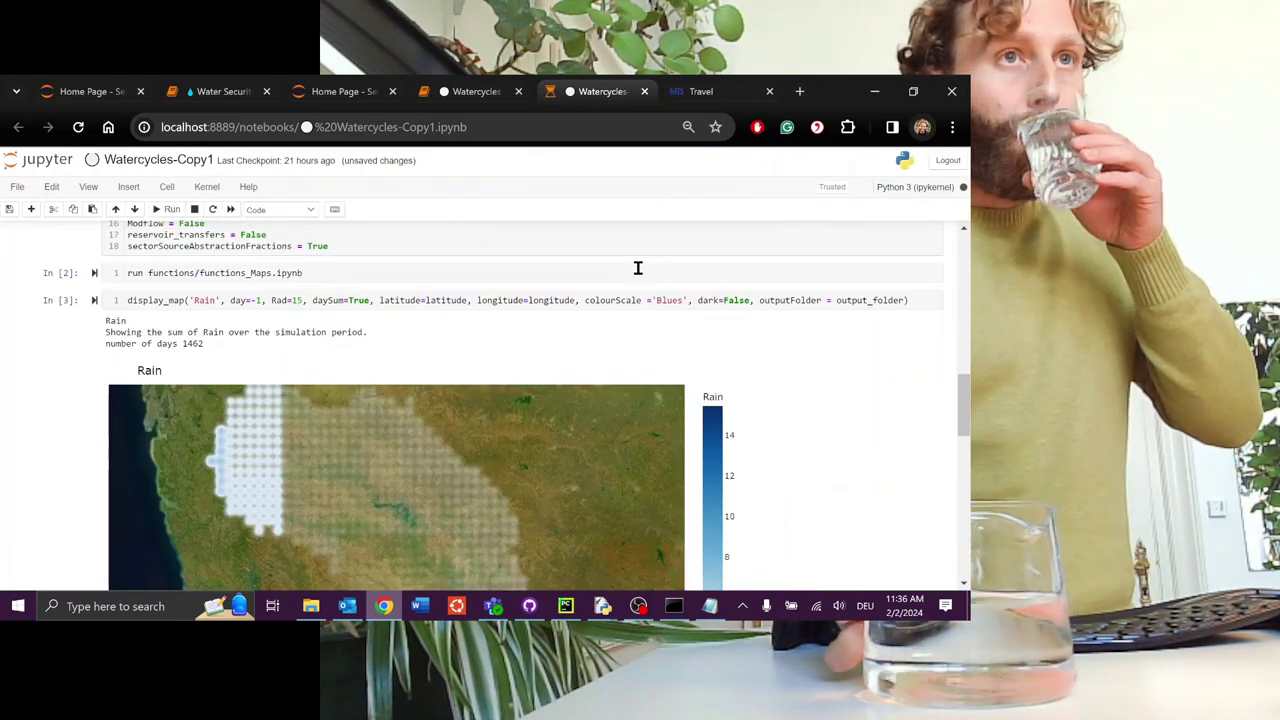
{"action": "scroll", "coordinate": [795, 400], "scroll_direction": "down", "scroll_amount": 5}
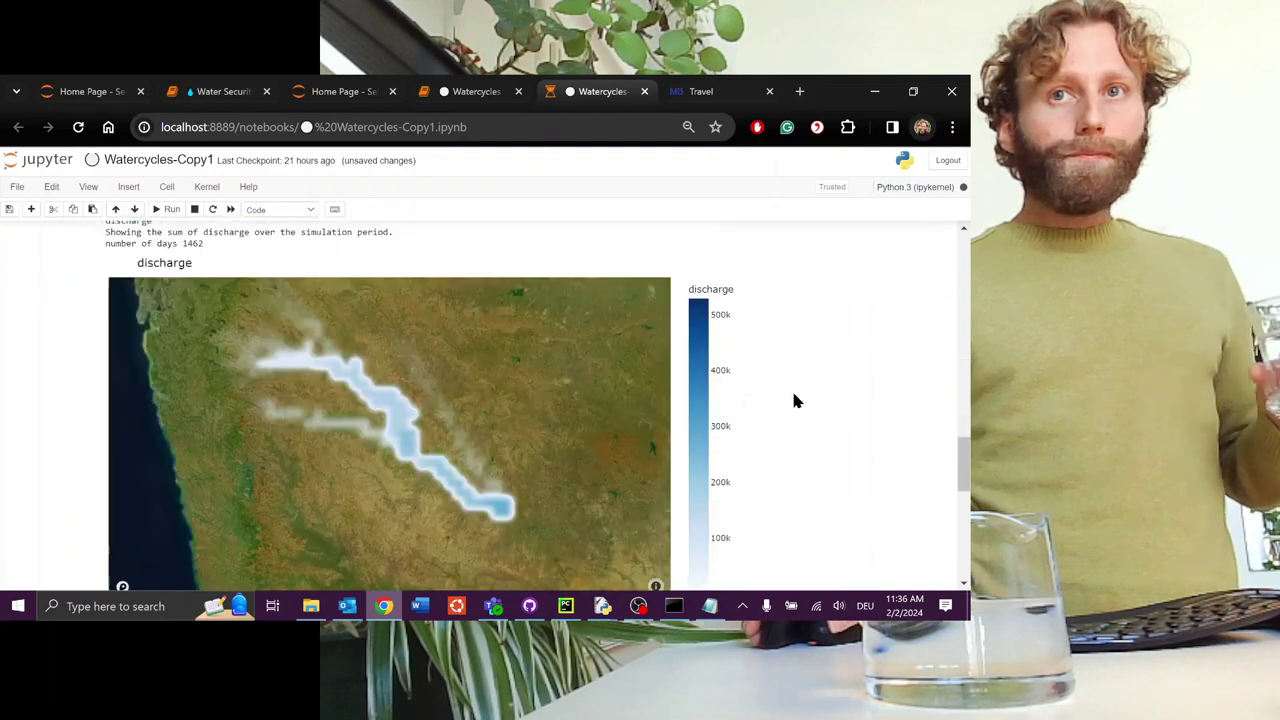
{"action": "scroll", "coordinate": [810, 405], "scroll_direction": "down", "scroll_amount": 10}
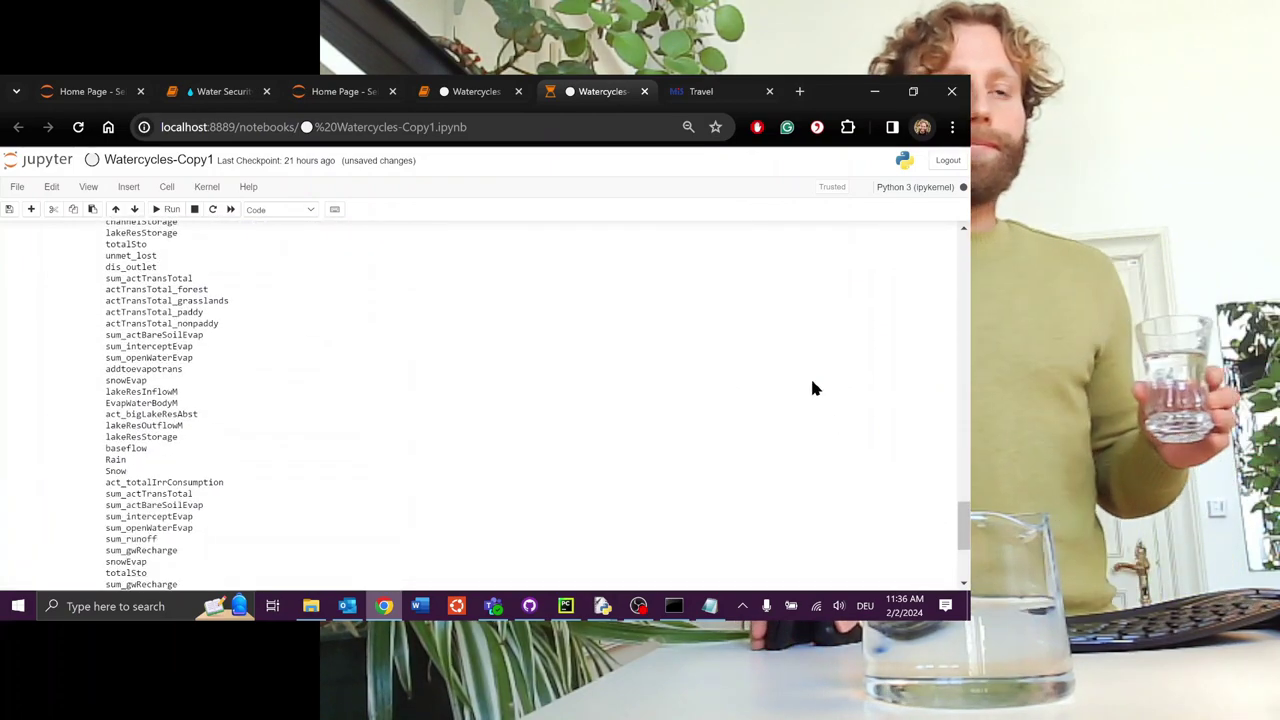
{"action": "scroll", "coordinate": [810, 389], "scroll_direction": "down", "scroll_amount": 10}
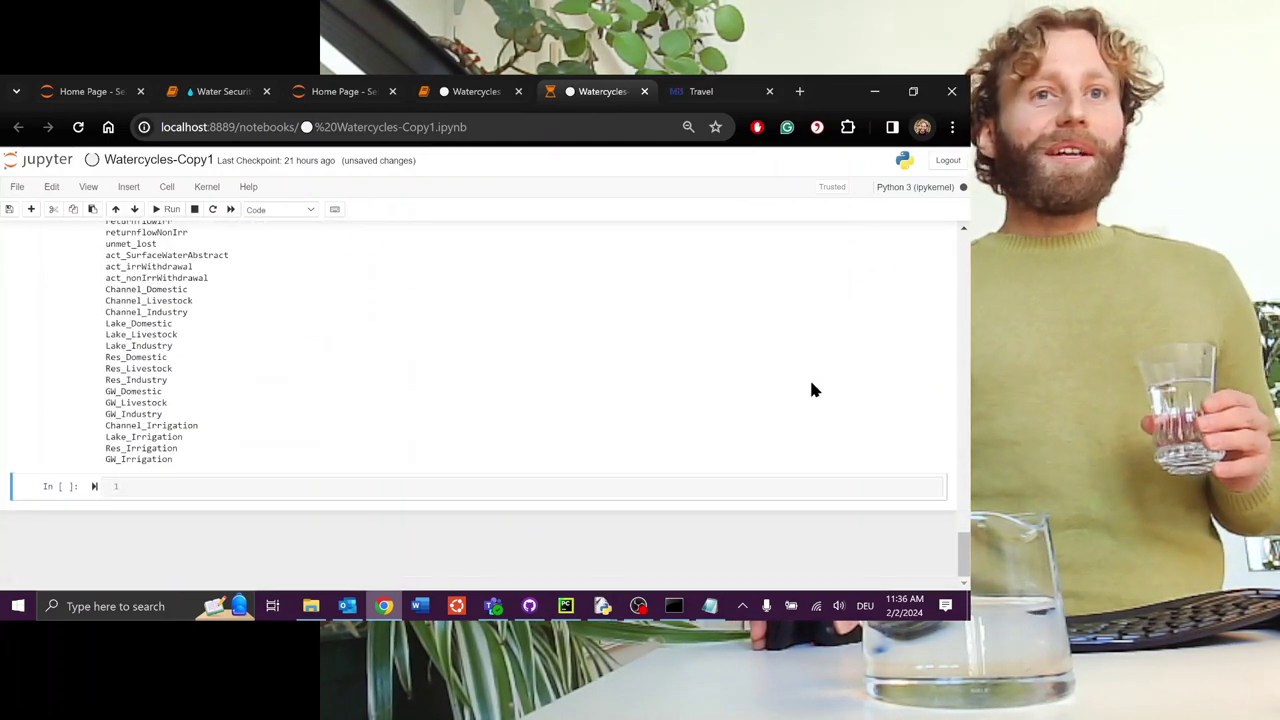
{"action": "scroll", "coordinate": [810, 389], "scroll_direction": "down", "scroll_amount": 3}
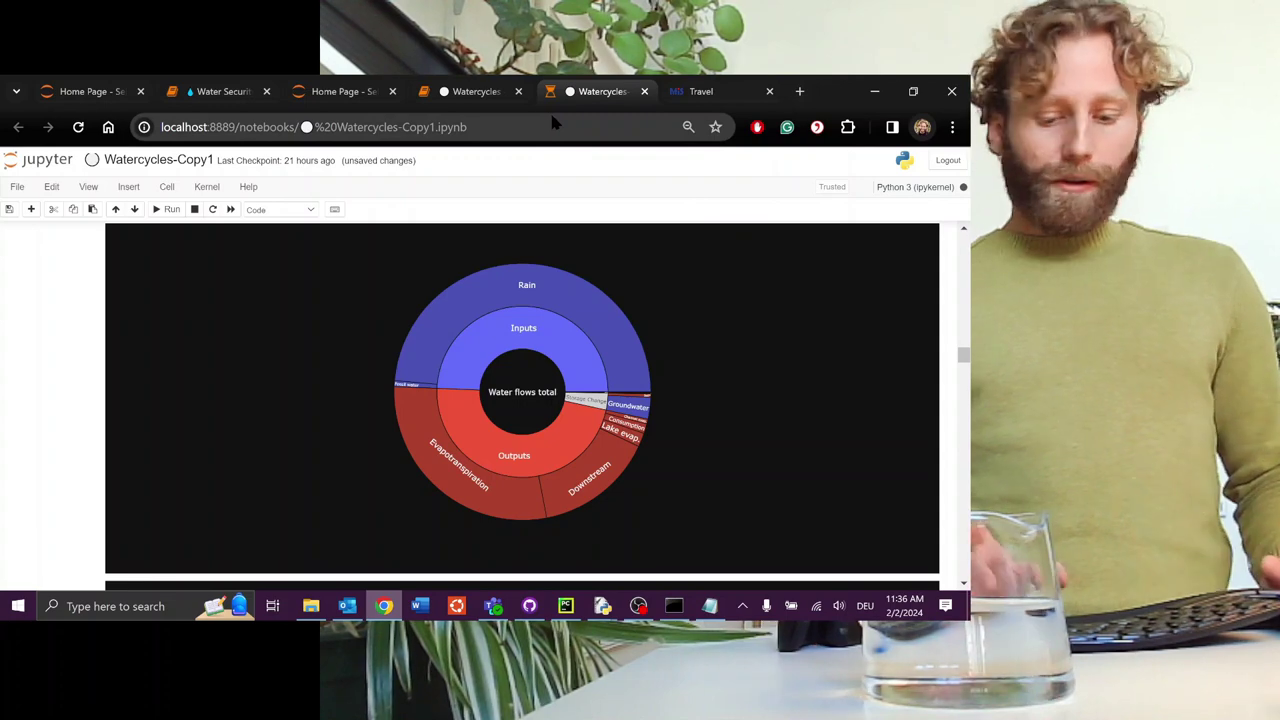
Split the Watercycles notebook into its own window and tile it side by side with Watercycles-Copy1.
{"action": "key", "text": "super+Right"}
{"action": "left_click_drag", "start_coordinate": [683, 90], "coordinate": [300, 122]}
{"action": "key", "text": "super+Left"}
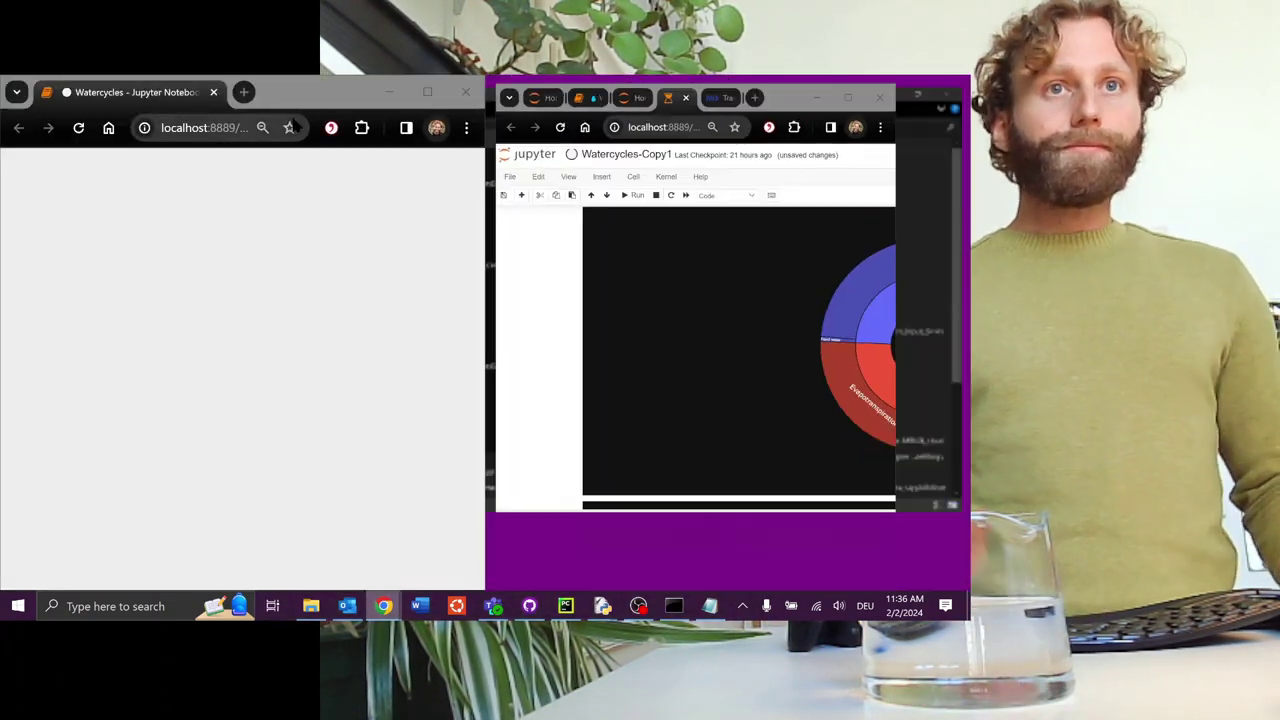
{"action": "left_click", "coordinate": [552, 199]}
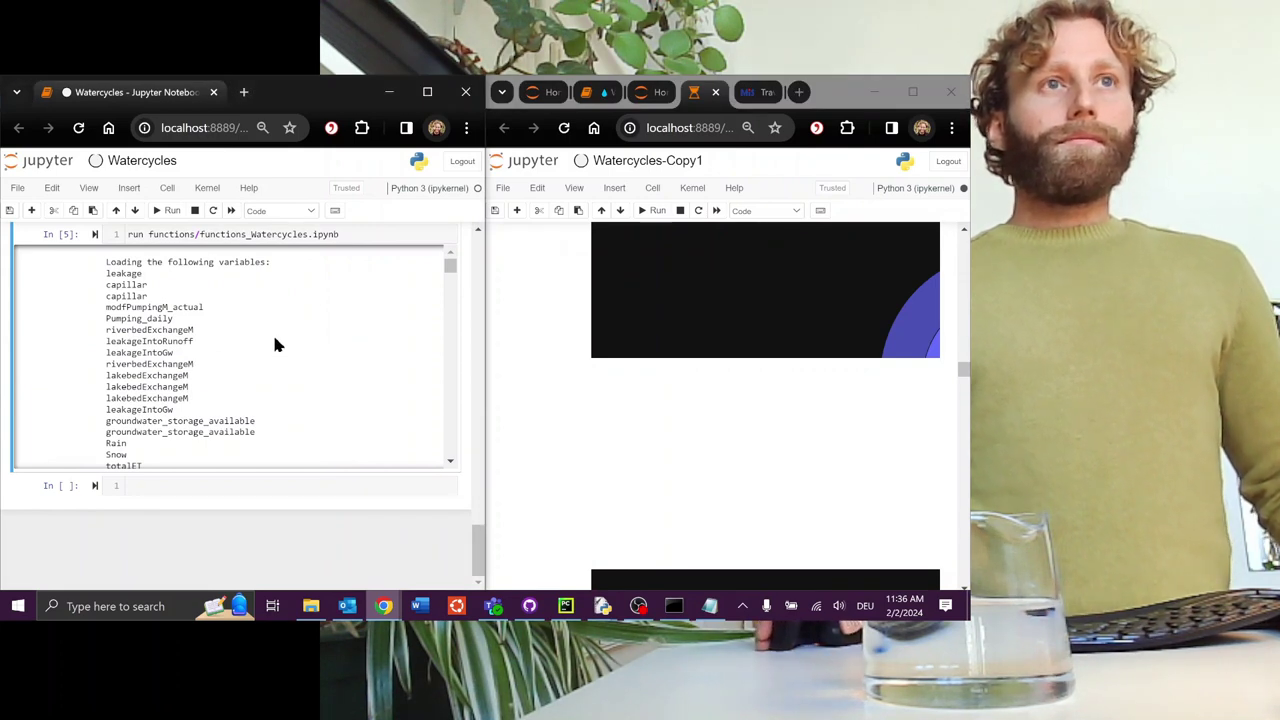
Expand the full output of the functions_Watercycles.ipynb cell in Watercycles and line up the Water flows total charts of both notebooks.
{"action": "scroll", "coordinate": [276, 345], "scroll_direction": "down", "scroll_amount": 3}
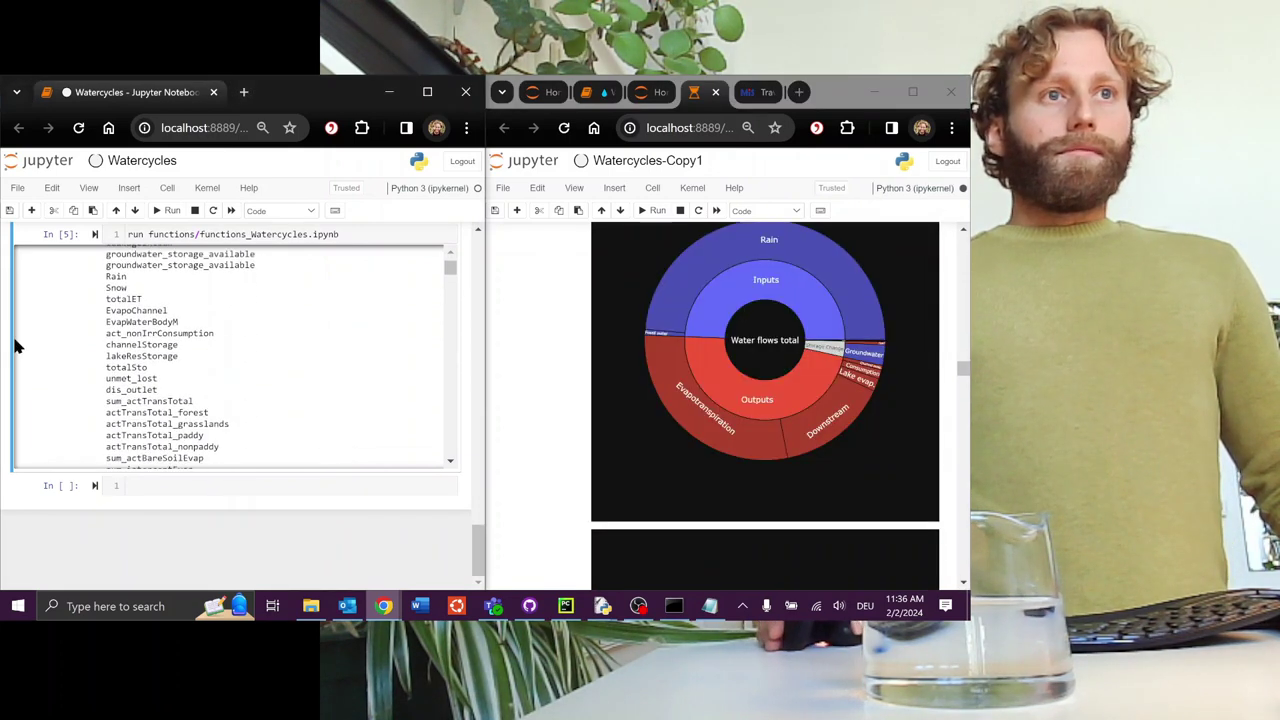
{"action": "scroll", "coordinate": [143, 345], "scroll_direction": "down", "scroll_amount": 5}
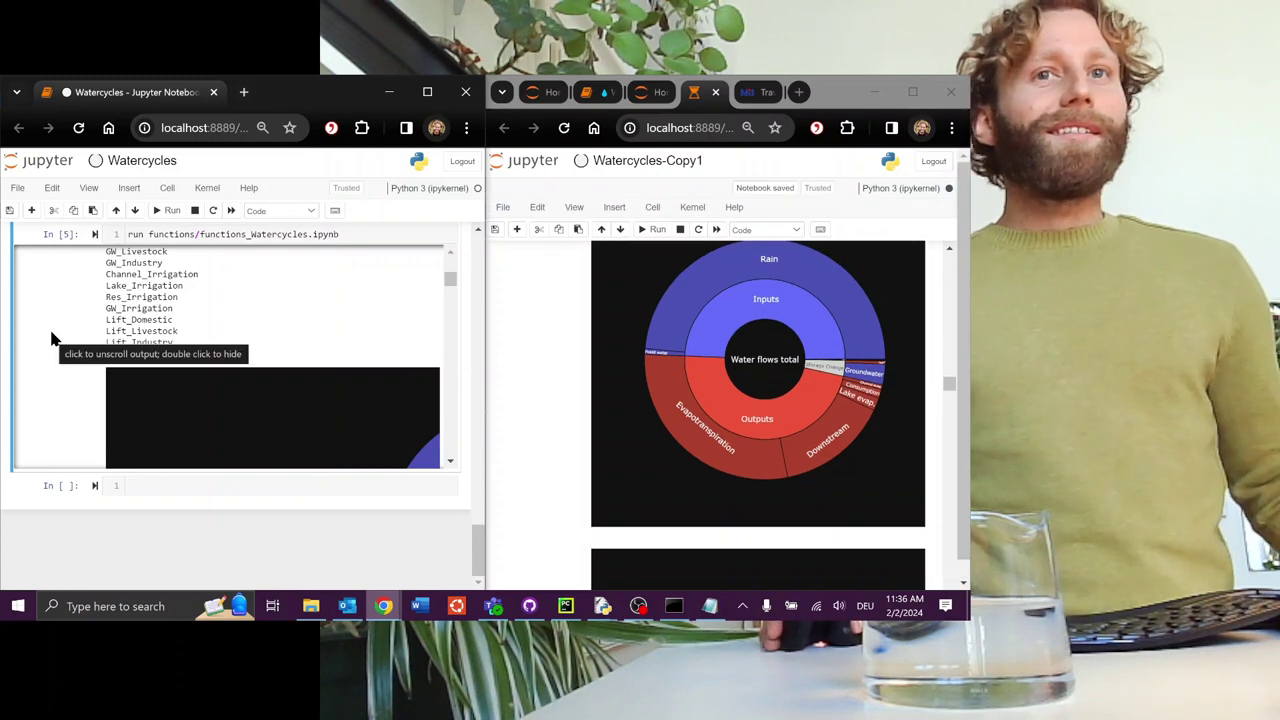
{"action": "left_click", "coordinate": [52, 336]}
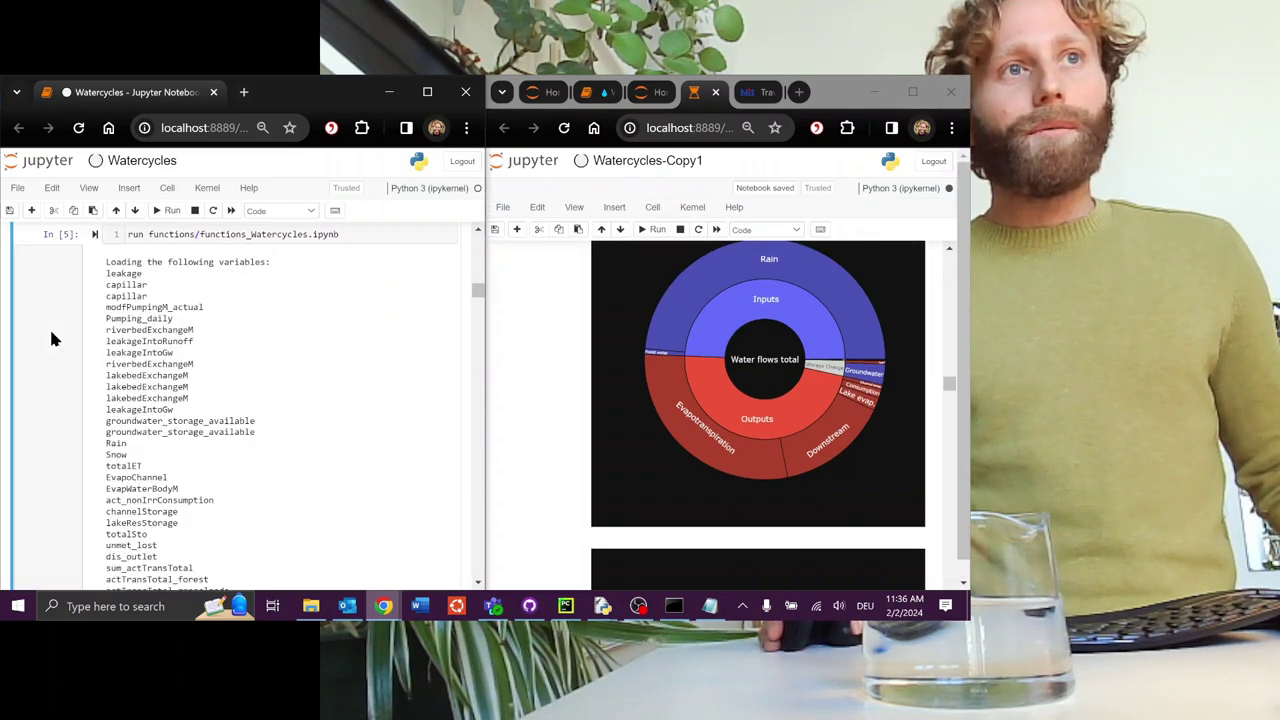
{"action": "scroll", "coordinate": [55, 332], "scroll_direction": "down", "scroll_amount": 5}
{"action": "scroll", "coordinate": [55, 332], "scroll_direction": "down", "scroll_amount": 8}
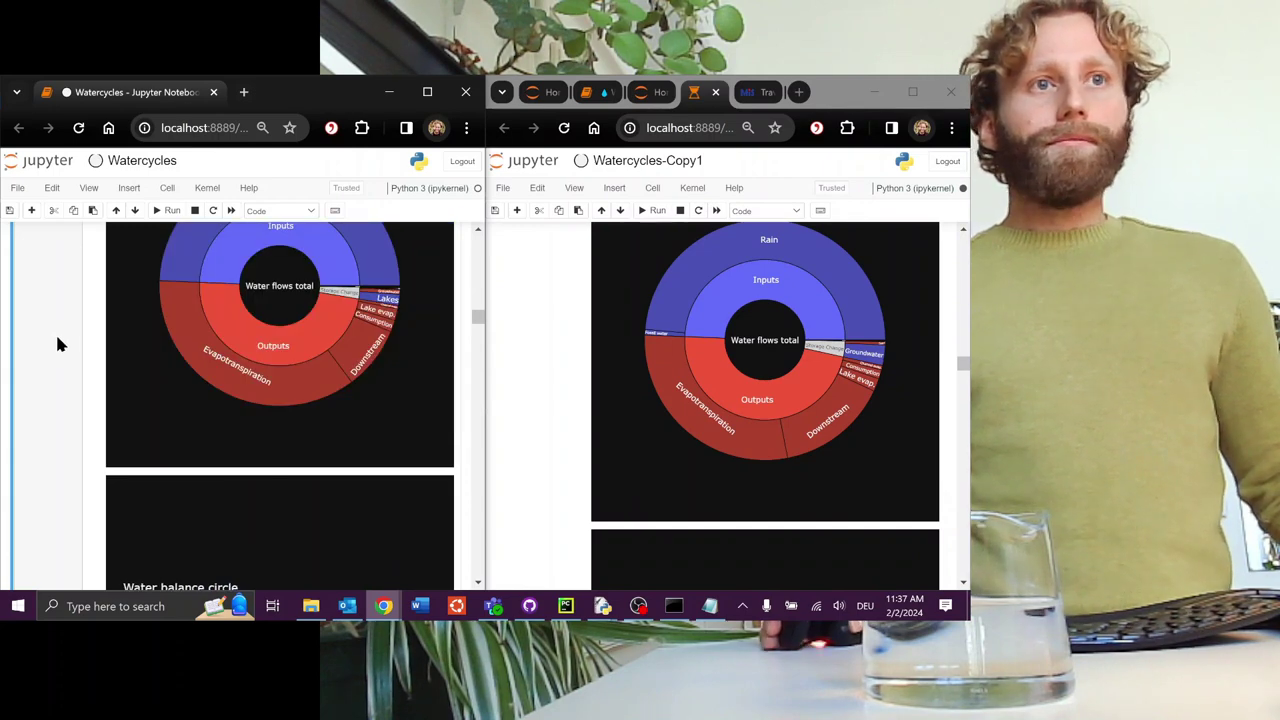
{"action": "scroll", "coordinate": [57, 344], "scroll_direction": "up", "scroll_amount": 3}
{"action": "scroll", "coordinate": [57, 344], "scroll_direction": "down", "scroll_amount": 2}
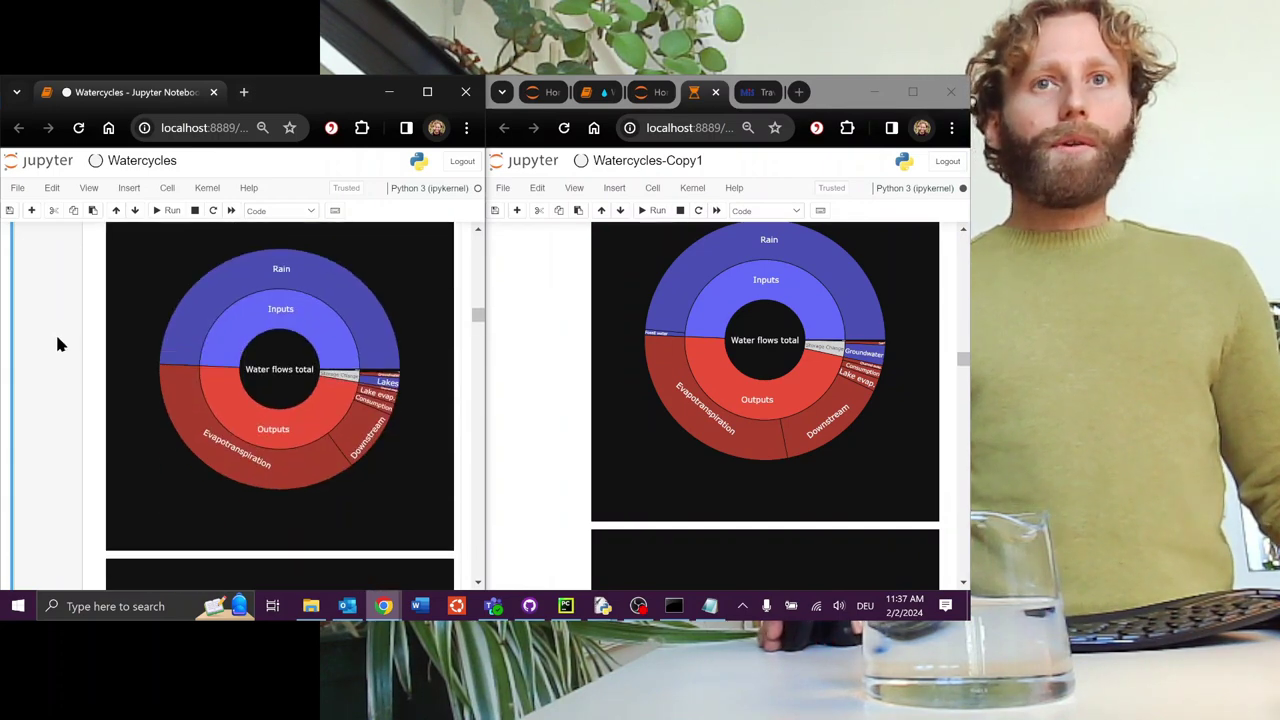
{"action": "left_click", "coordinate": [963, 357]}
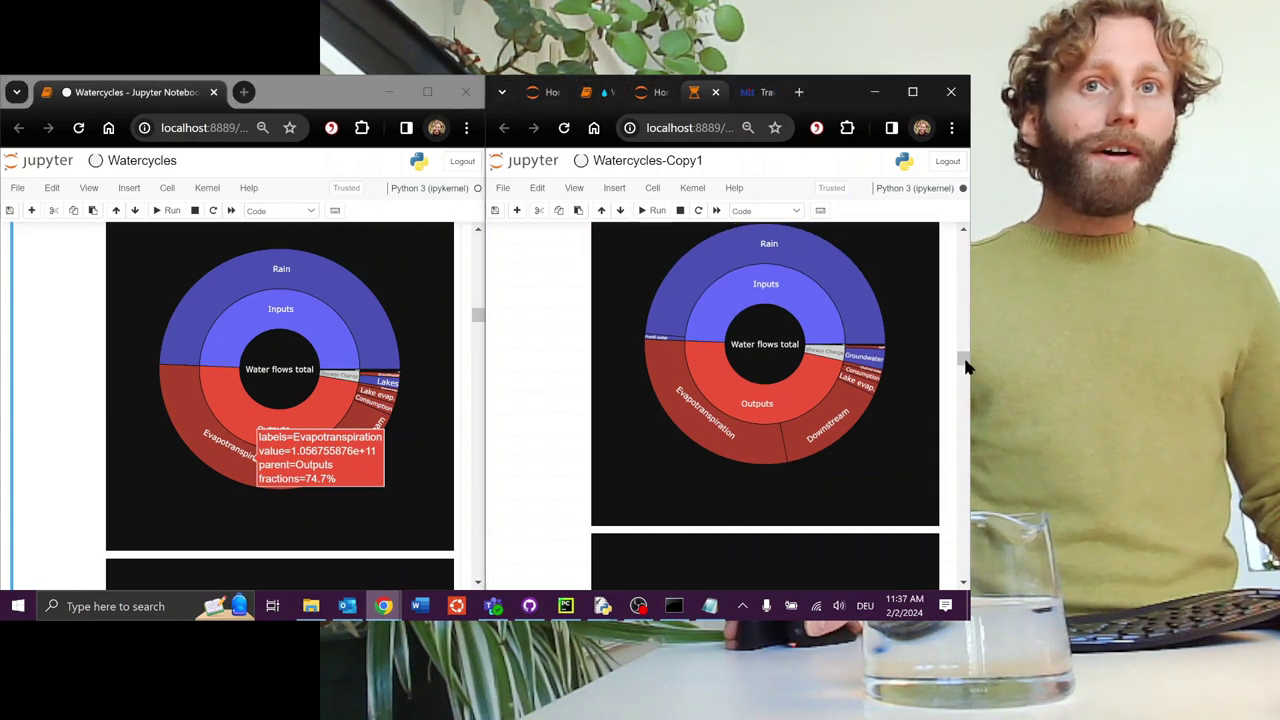
{"action": "scroll", "coordinate": [963, 354], "scroll_direction": "up", "scroll_amount": 1}
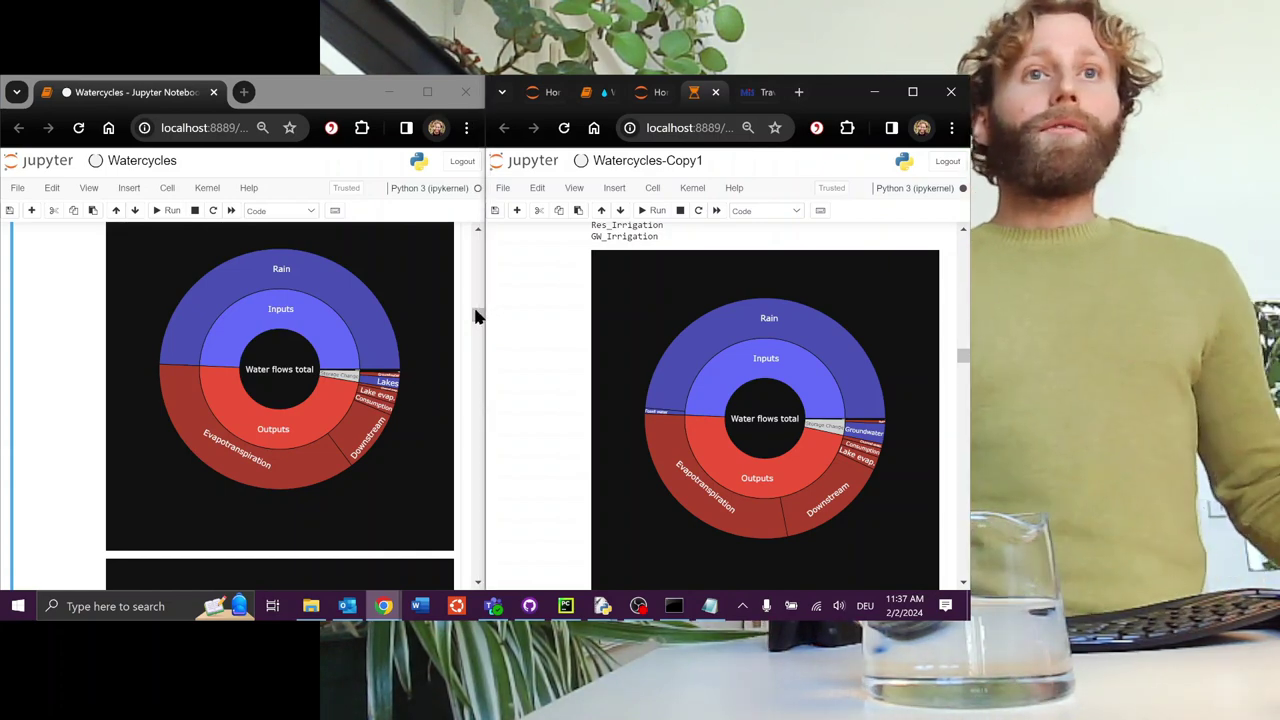
{"action": "left_click_drag", "start_coordinate": [479, 316], "coordinate": [486, 315]}
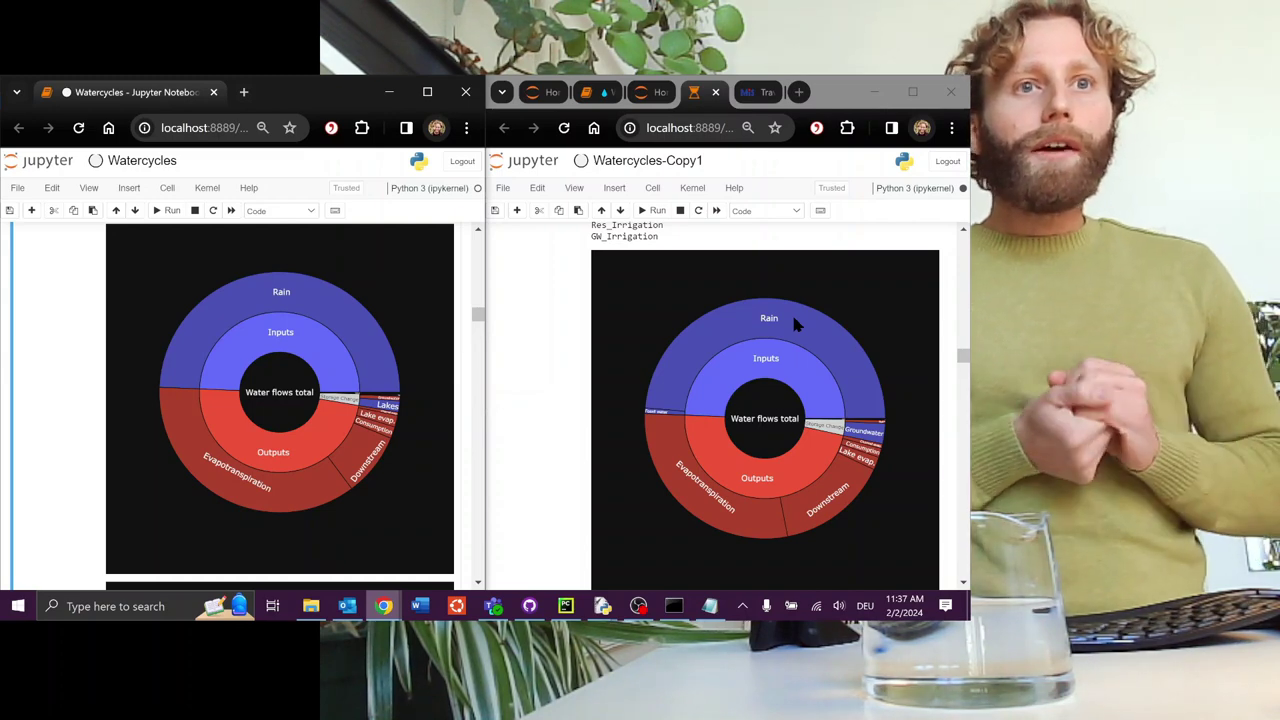
Compare the Rain and Lake evap. segments of the Water flows total charts in the two notebooks.
{"action": "mouse_move", "coordinate": [794, 318]}
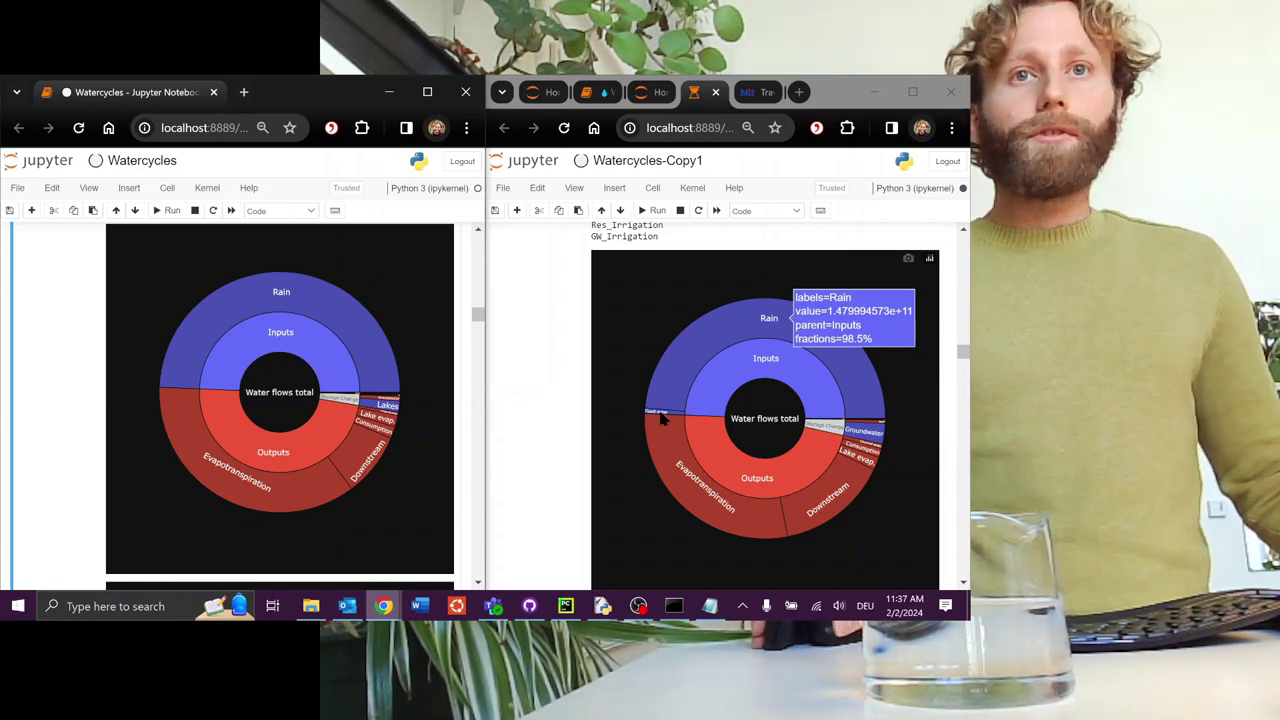
{"action": "mouse_move", "coordinate": [213, 323]}
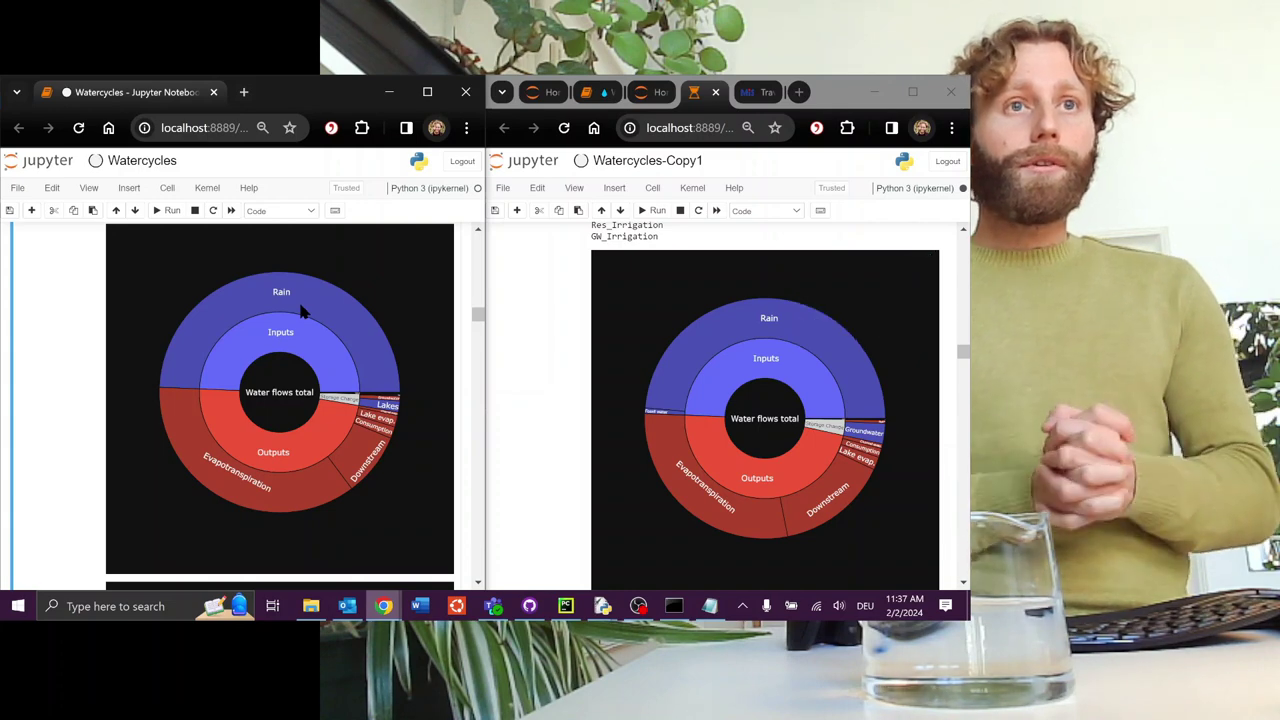
{"action": "mouse_move", "coordinate": [303, 313]}
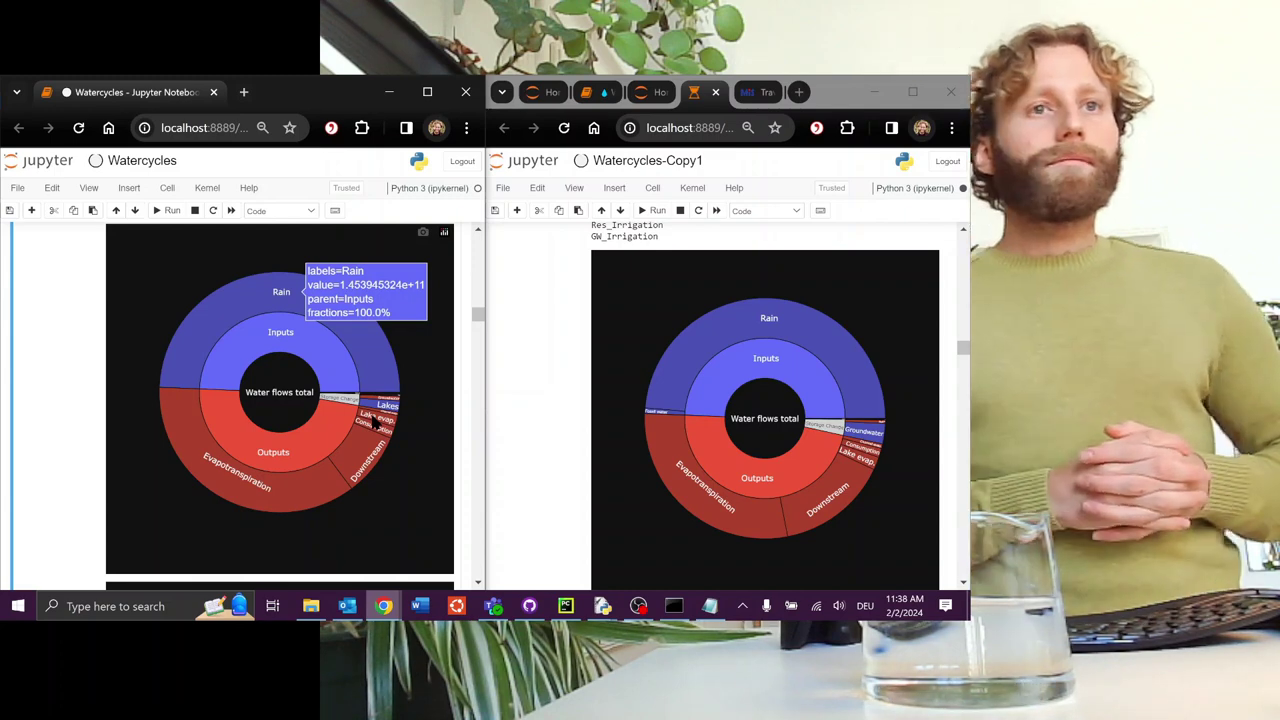
{"action": "mouse_move", "coordinate": [375, 424]}
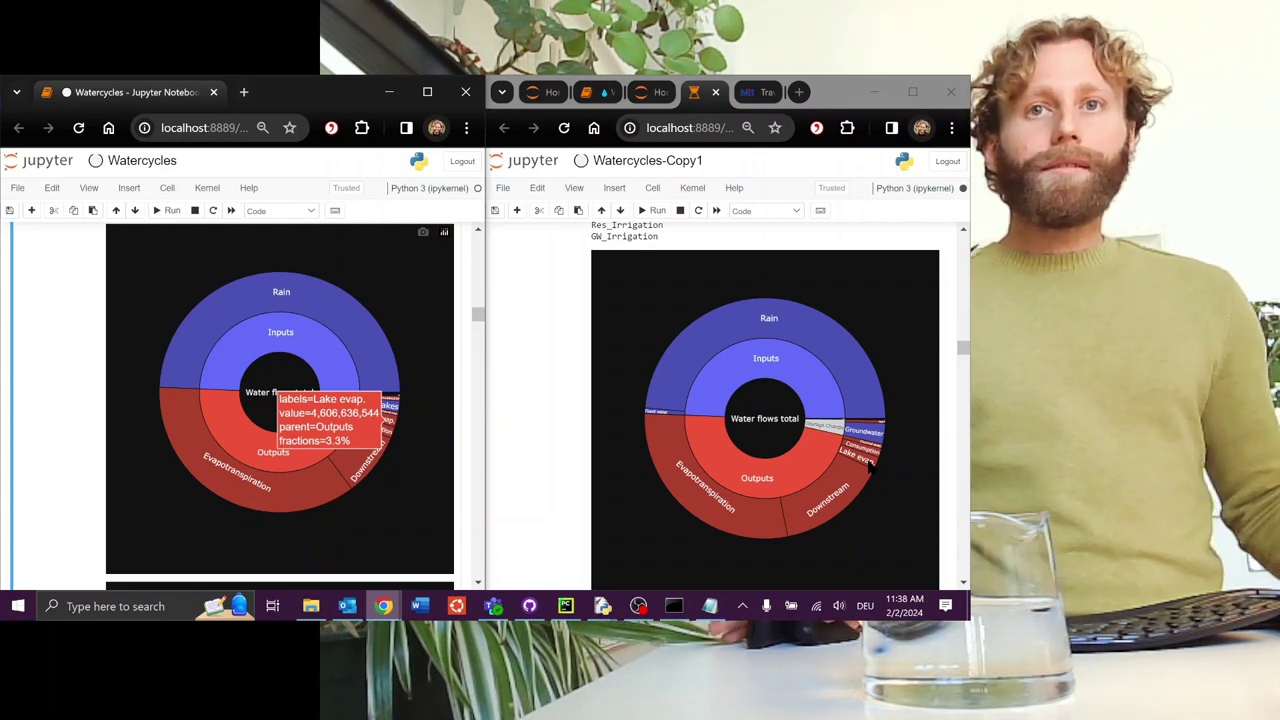
{"action": "mouse_move", "coordinate": [866, 457]}
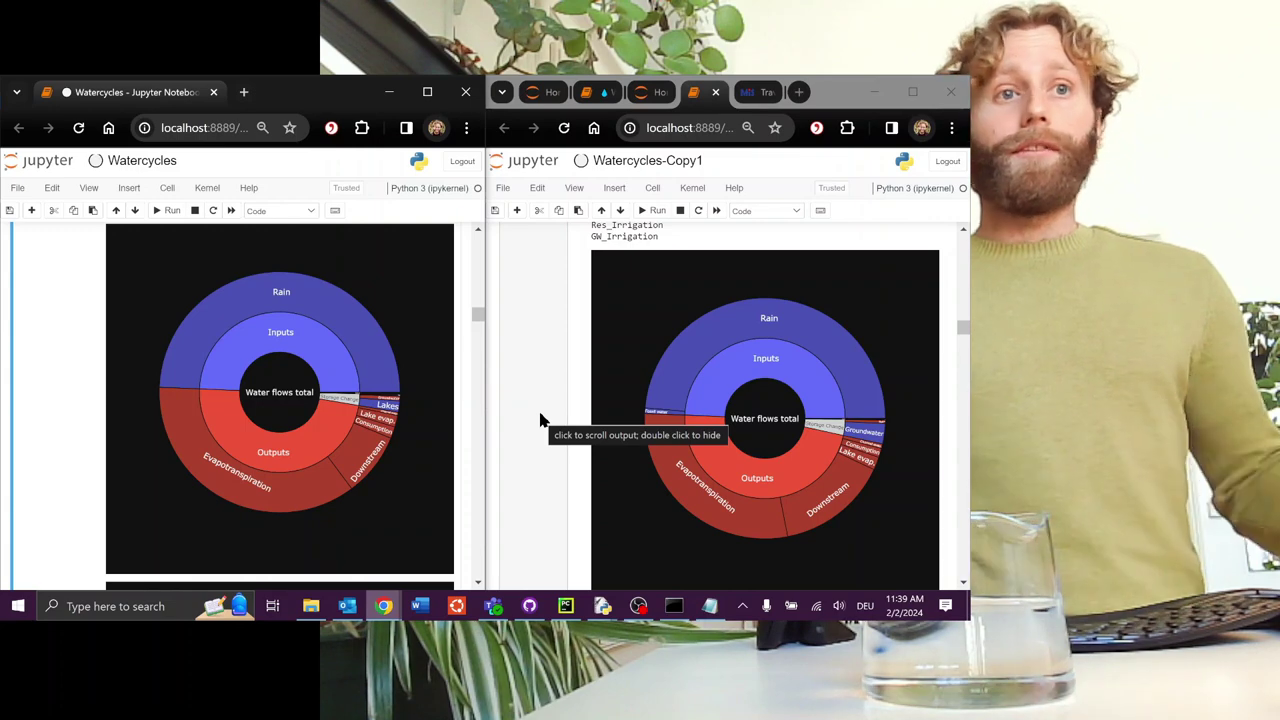
In File Explorer, open the folder watmodel\calibration\calibration_UB\discharge\observed_data on the P: drive.
{"action": "left_click", "coordinate": [311, 606]}
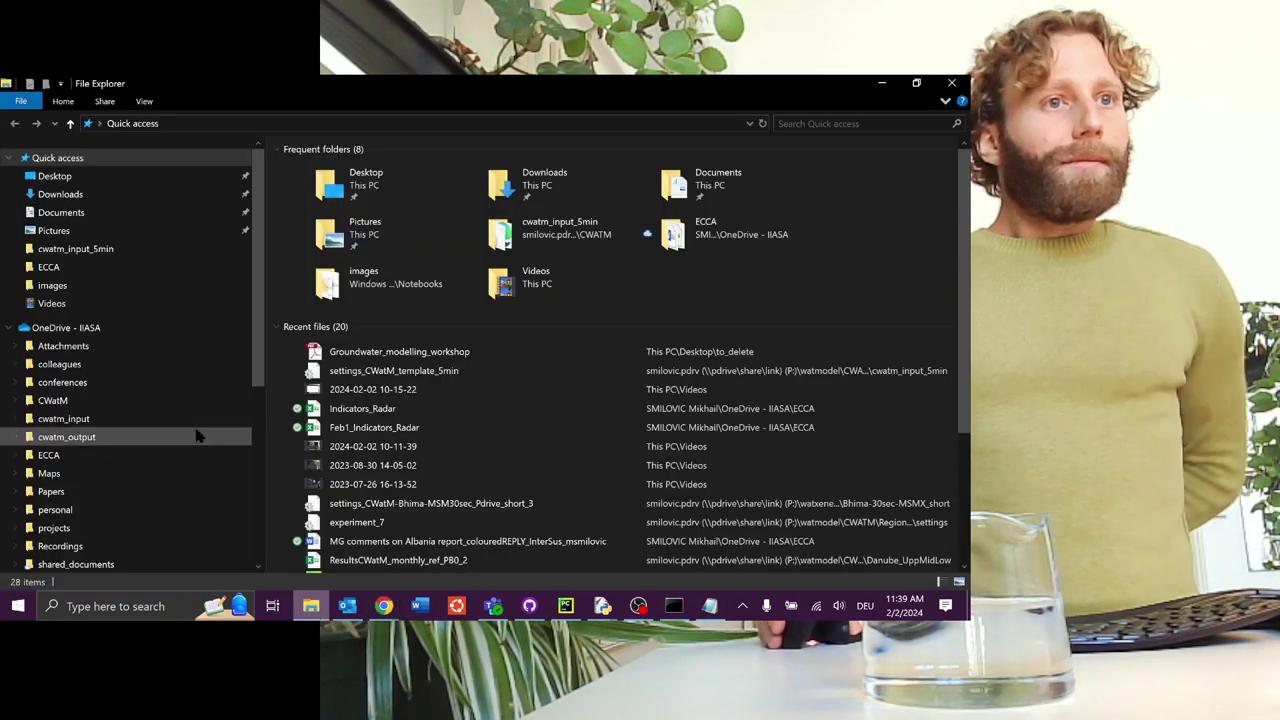
{"action": "scroll", "coordinate": [190, 430], "scroll_direction": "down", "scroll_amount": 6}
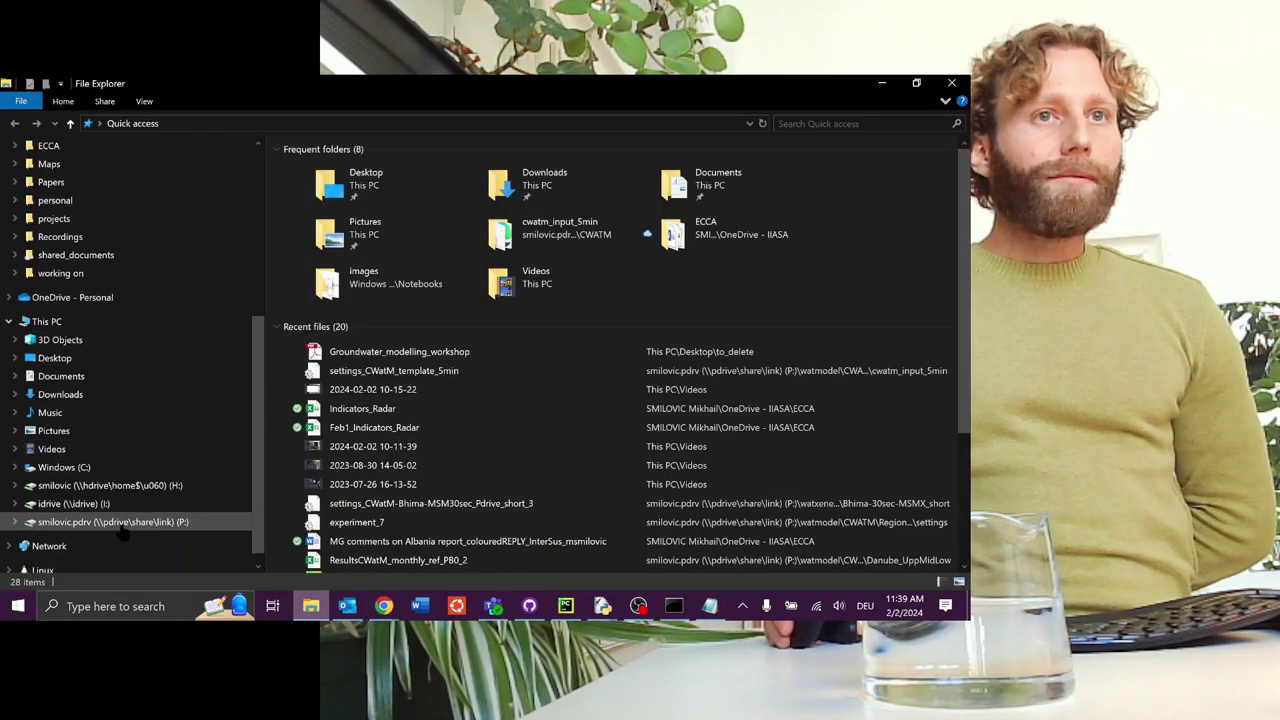
{"action": "left_click", "coordinate": [119, 527]}
{"action": "double_click", "coordinate": [347, 265]}
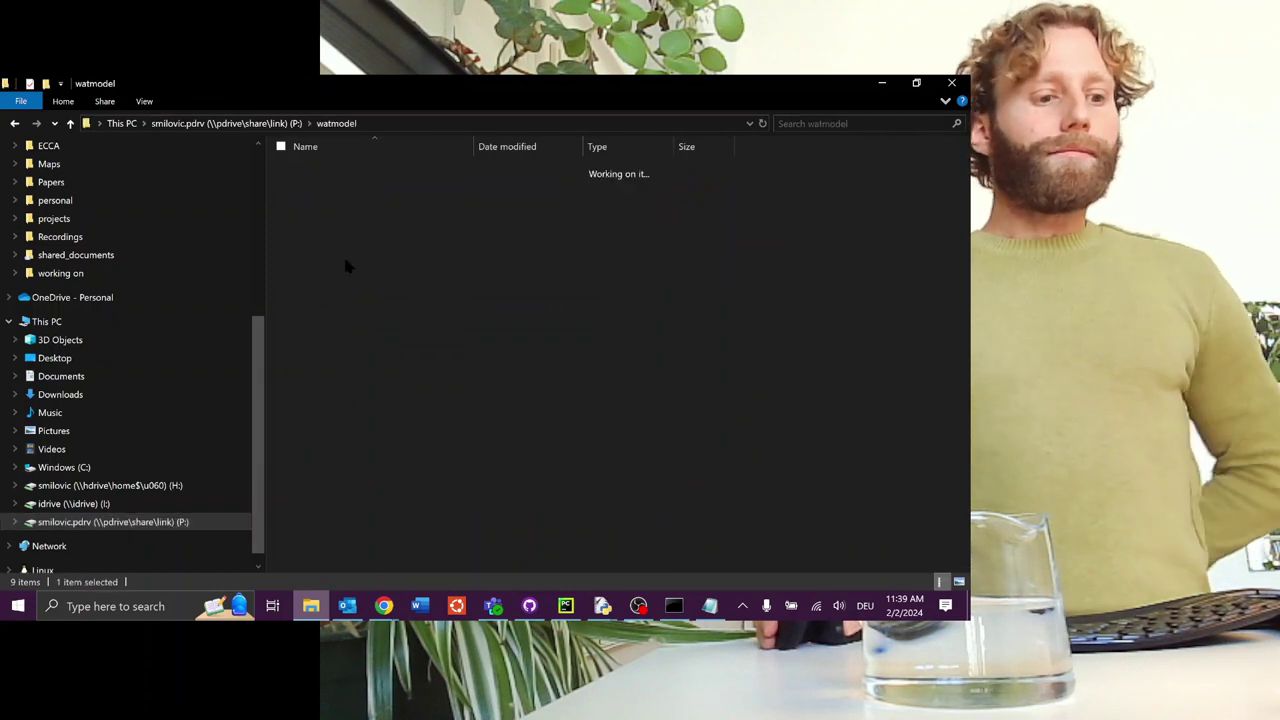
{"action": "left_click", "coordinate": [325, 176]}
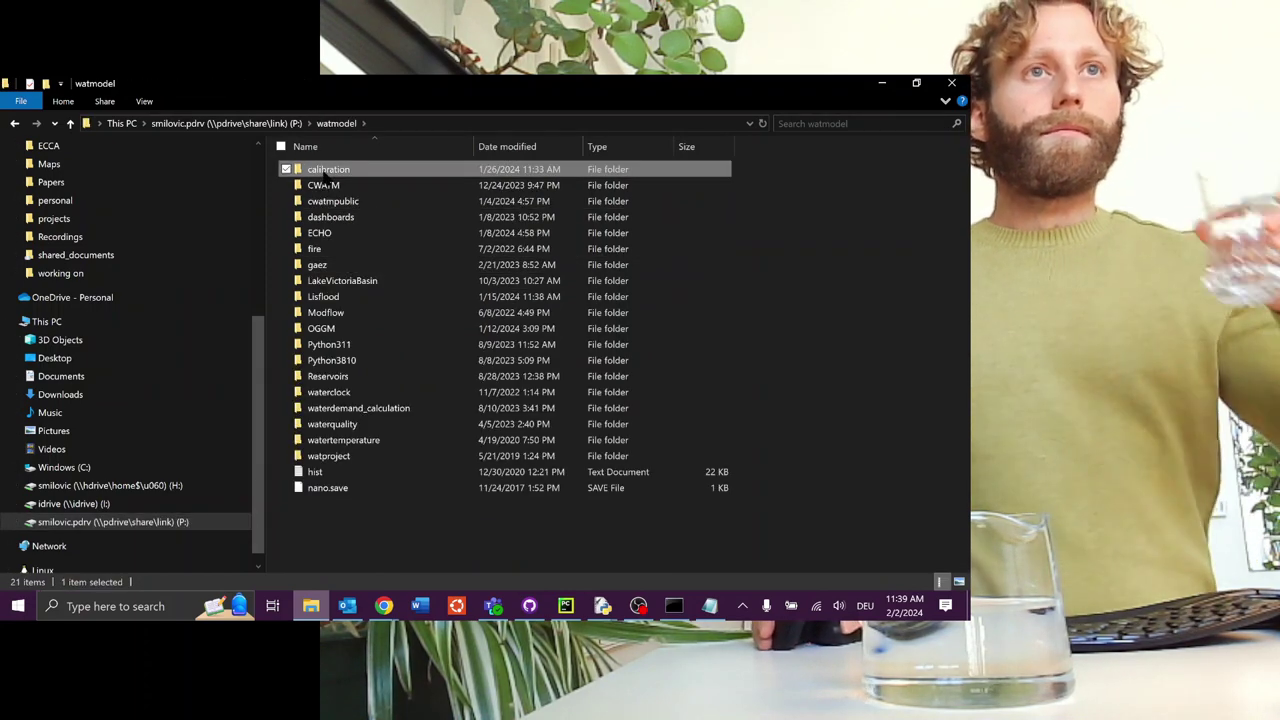
{"action": "double_click", "coordinate": [325, 172]}
{"action": "scroll", "coordinate": [362, 315], "scroll_direction": "down", "scroll_amount": 5}
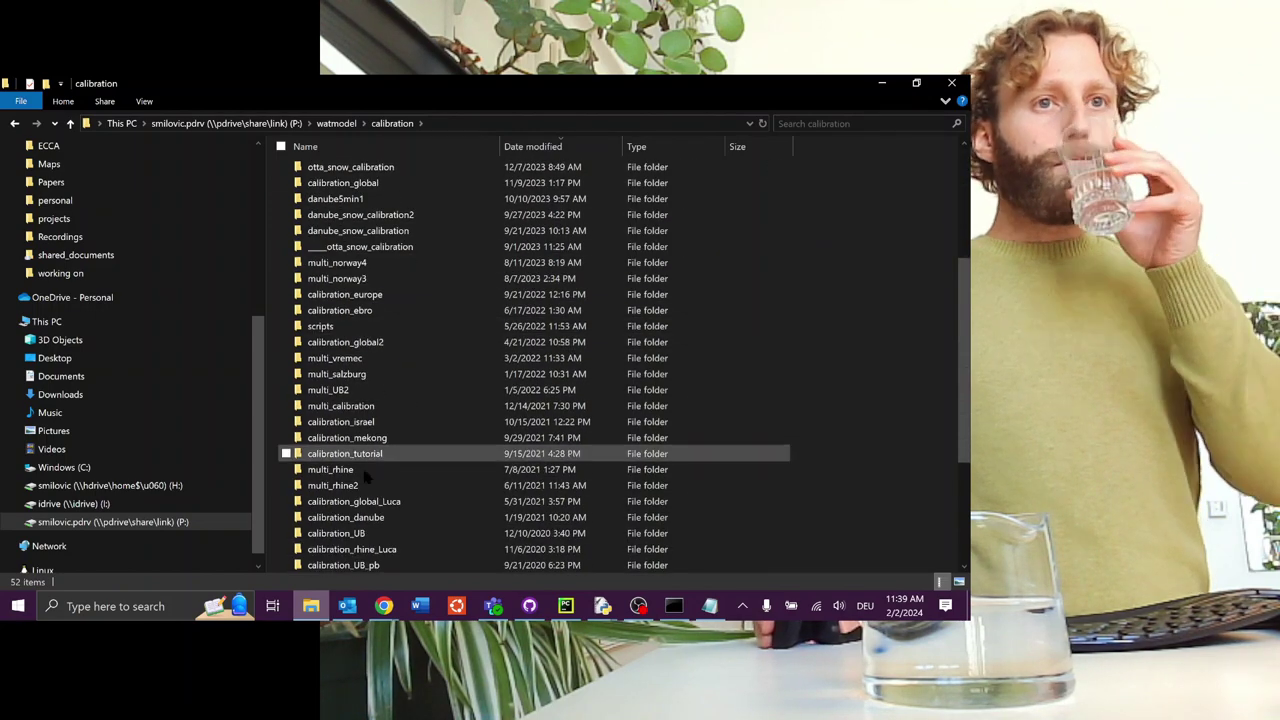
{"action": "double_click", "coordinate": [345, 533]}
{"action": "double_click", "coordinate": [370, 174]}
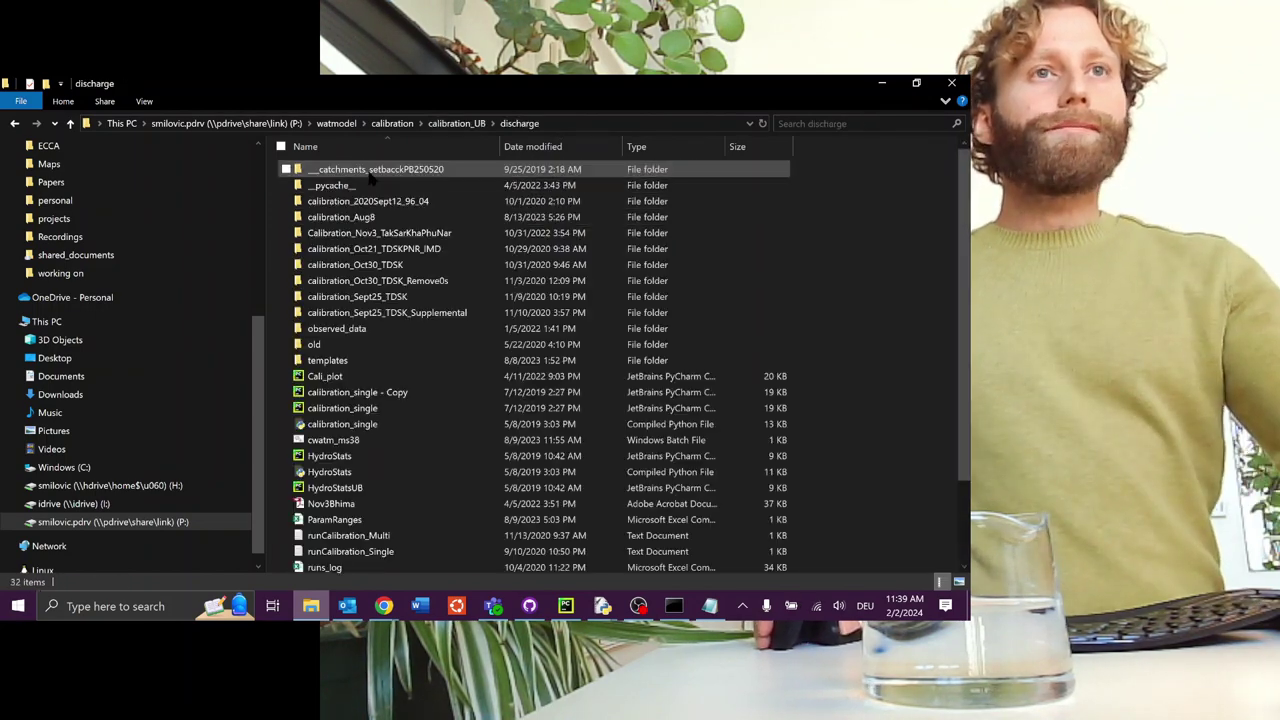
{"action": "scroll", "coordinate": [377, 230], "scroll_direction": "down", "scroll_amount": 2}
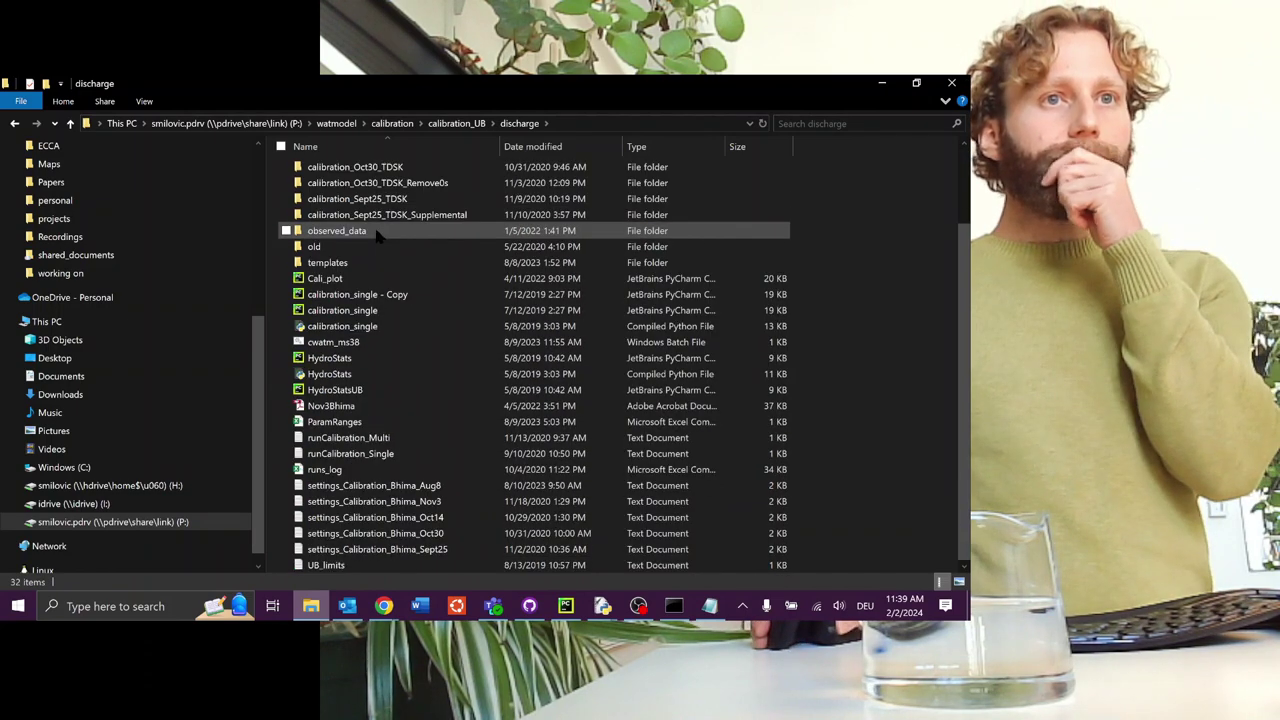
{"action": "double_click", "coordinate": [350, 230]}
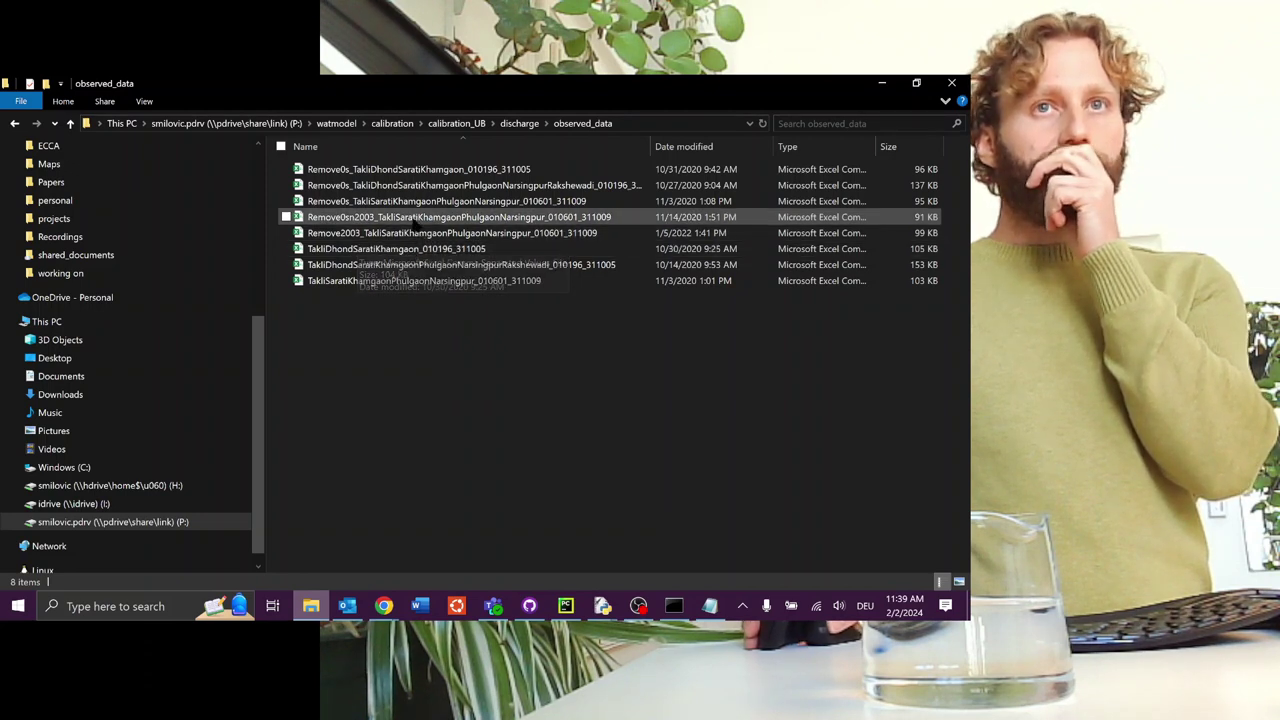
Sort the observed data by modification date, open Remove2003_TakliSaratiKhamgaonPhulgaonNarsingpur_010601_311009 in Excel full screen and select the takli heading.
{"action": "left_click", "coordinate": [685, 152]}
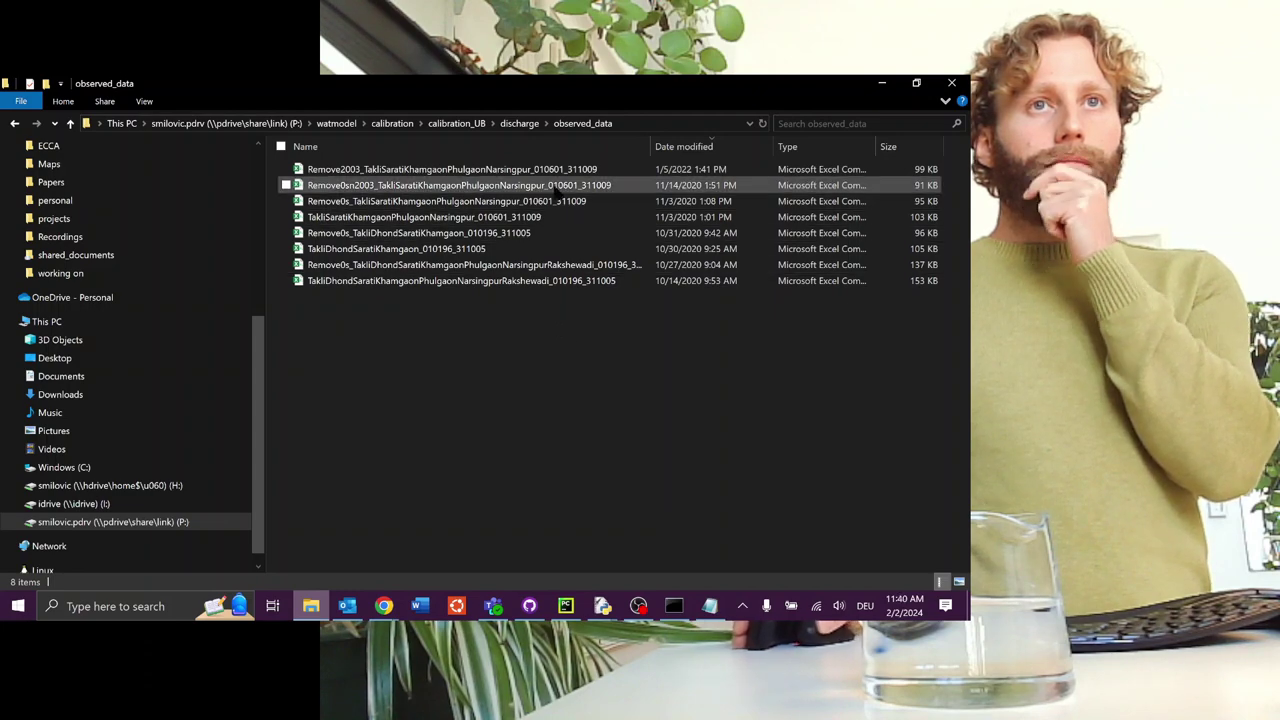
{"action": "left_click", "coordinate": [555, 170]}
{"action": "double_click", "coordinate": [555, 170]}
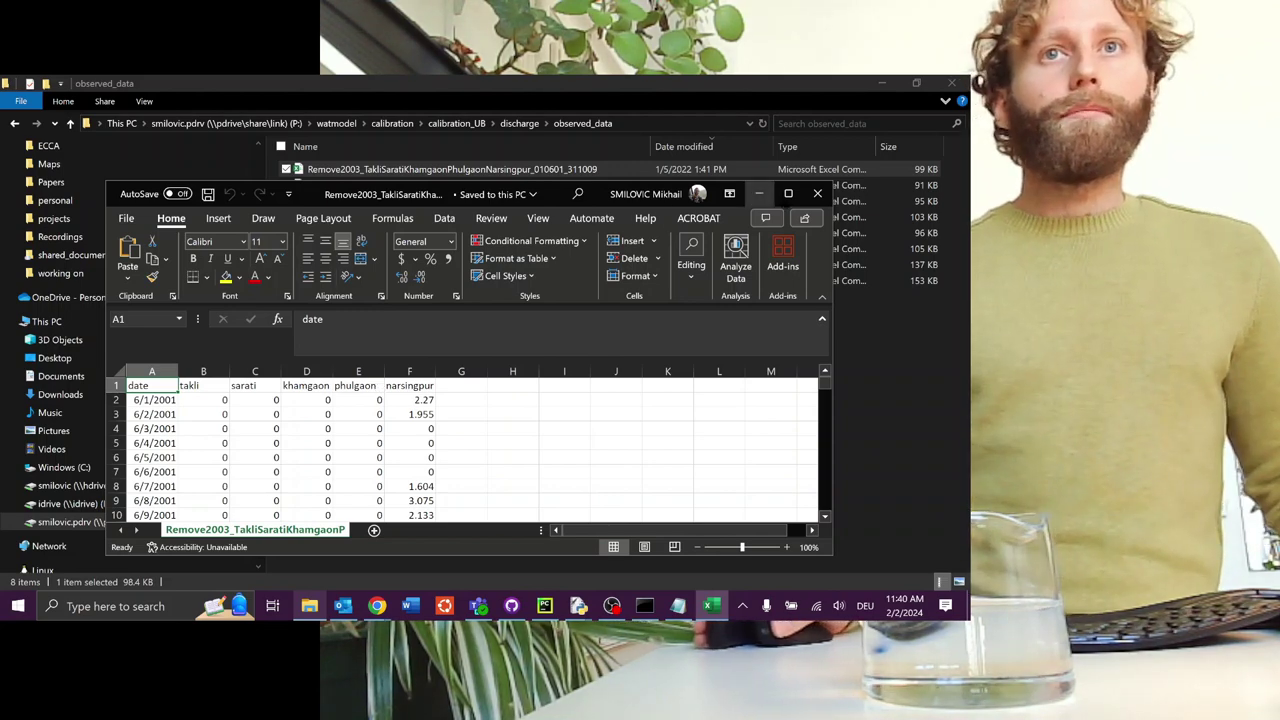
{"action": "left_click", "coordinate": [788, 193]}
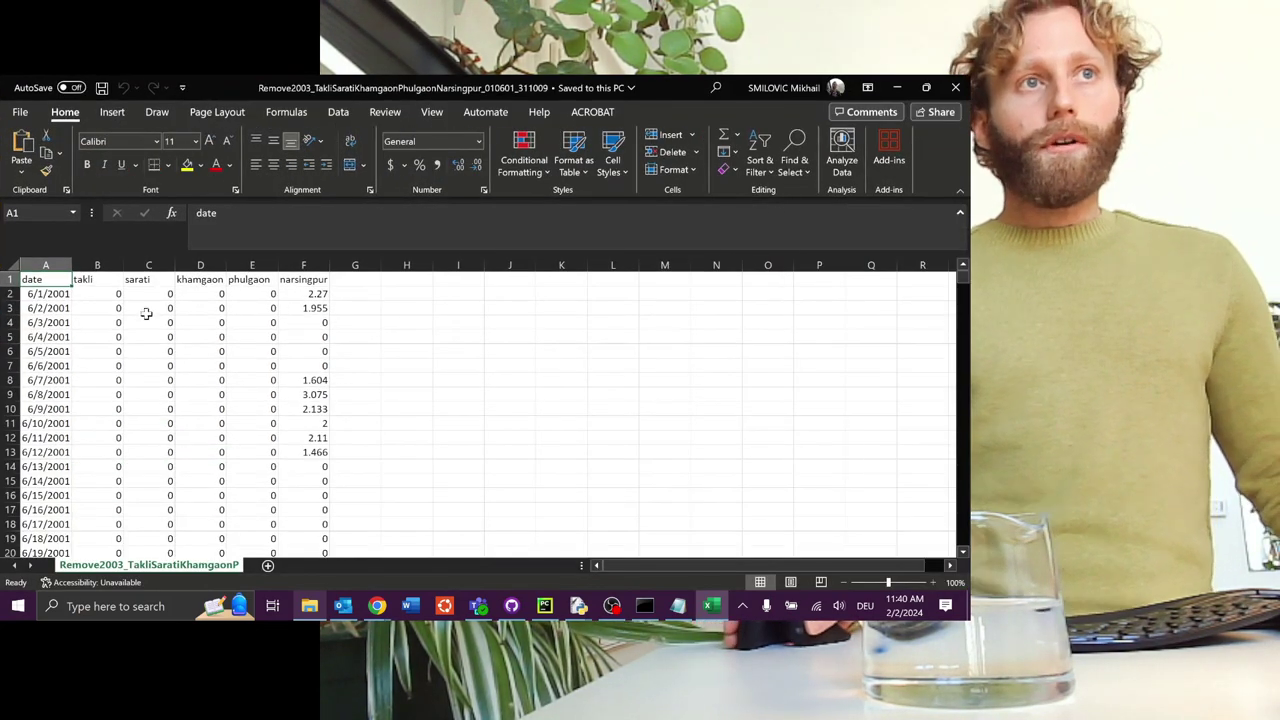
{"action": "left_click", "coordinate": [87, 280]}
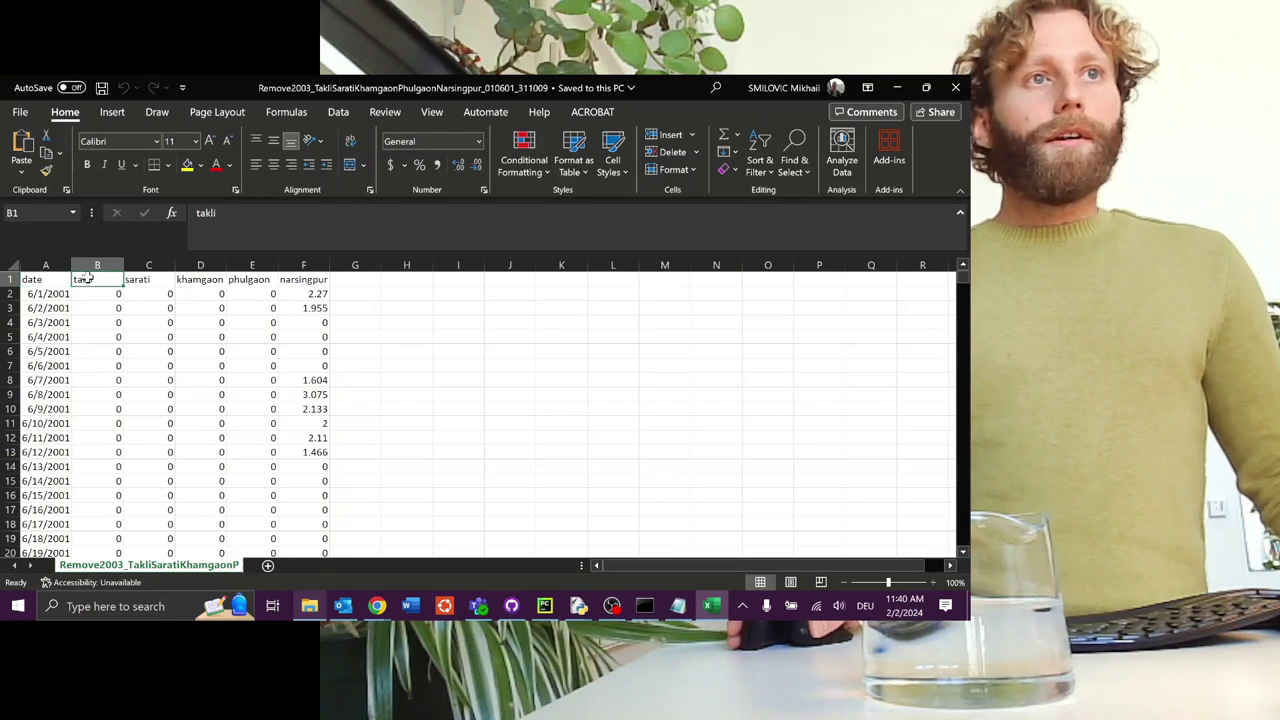
Look through the dated discharge rows of Remove2003_TakliSaratiKhamgaonPhulgaonNarsingpur_010601_311009 and close the file.
{"action": "left_click", "coordinate": [57, 294]}
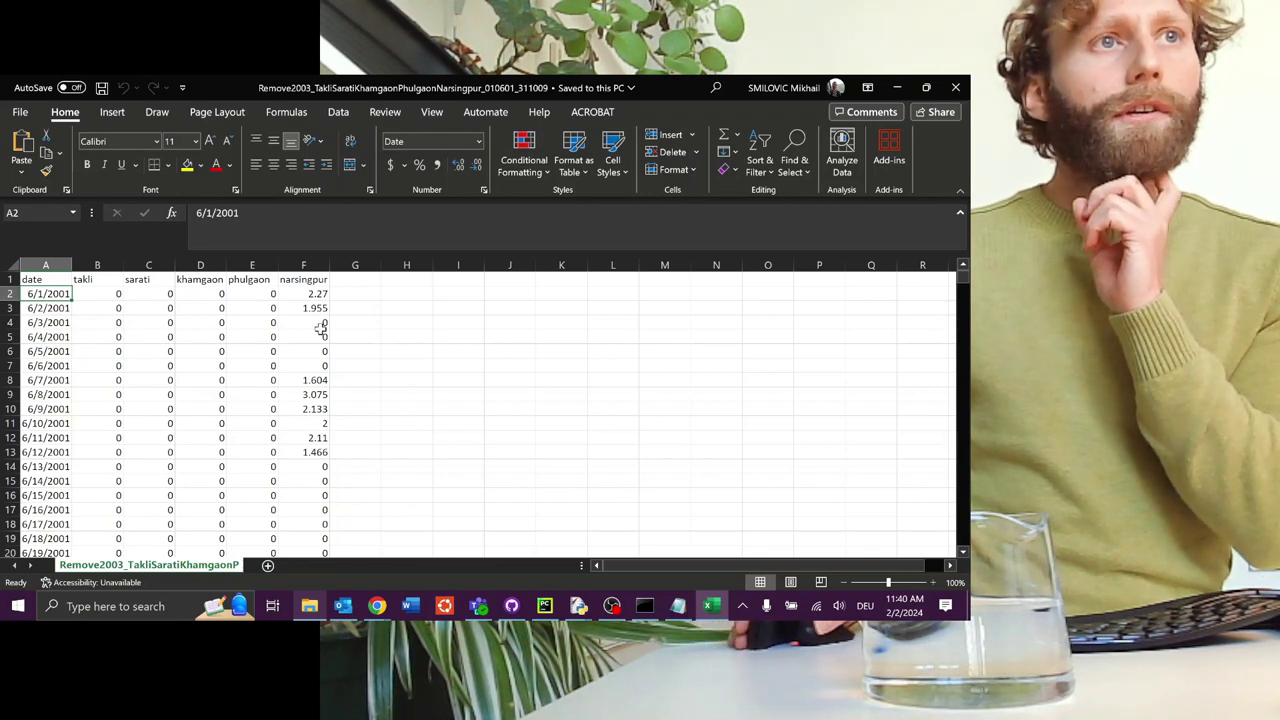
{"action": "scroll", "coordinate": [274, 343], "scroll_direction": "down", "scroll_amount": 17}
{"action": "scroll", "coordinate": [120, 422], "scroll_direction": "down", "scroll_amount": 8}
{"action": "scroll", "coordinate": [118, 422], "scroll_direction": "up", "scroll_amount": 17}
{"action": "scroll", "coordinate": [115, 420], "scroll_direction": "up", "scroll_amount": 10}
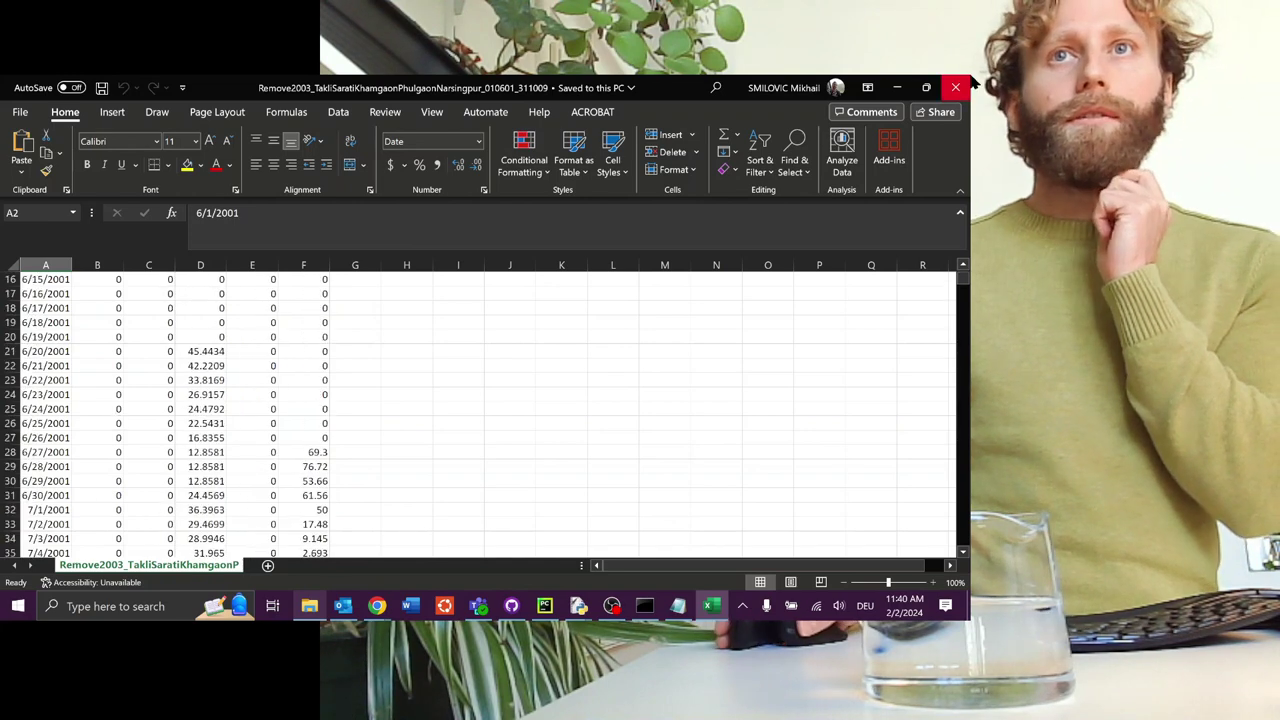
{"action": "left_click", "coordinate": [956, 87]}
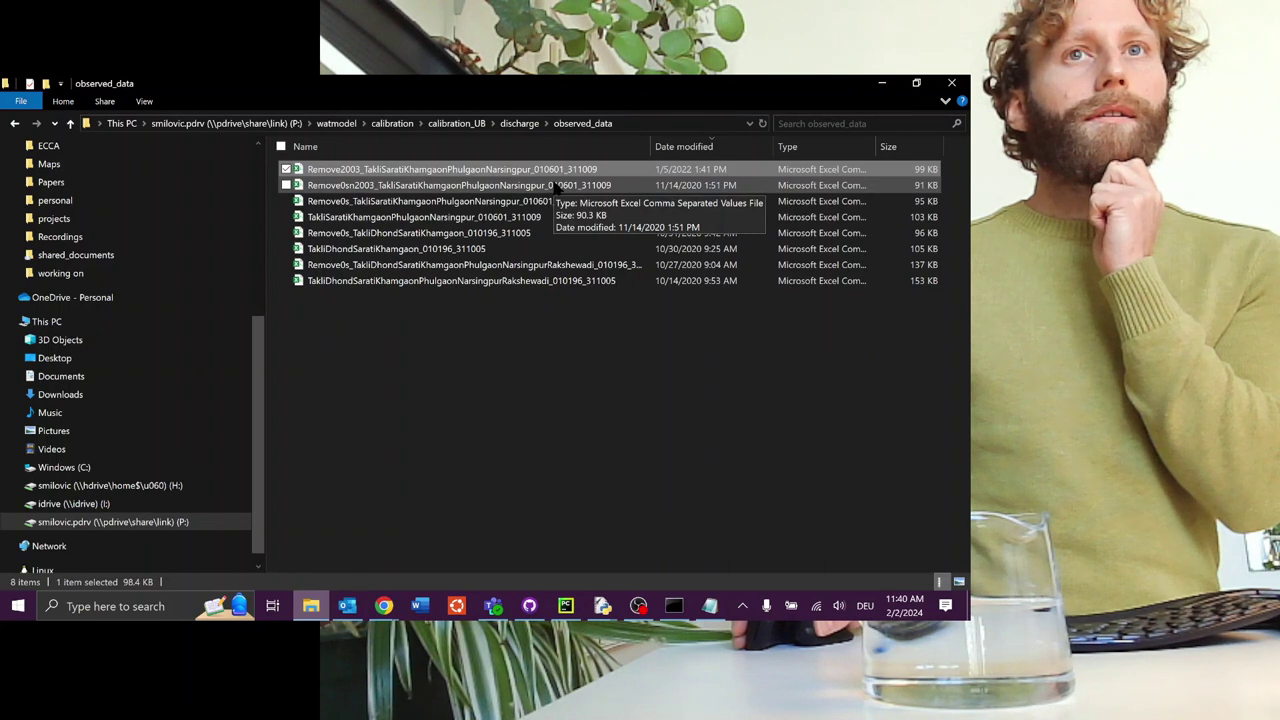
Open Remove0sn2003_TakliSaratiKhamgaonPhulgaonNarsingpur_010601_311009 in Excel and plot the takli column against date as a widened line chart.
{"action": "left_click", "coordinate": [600, 338]}
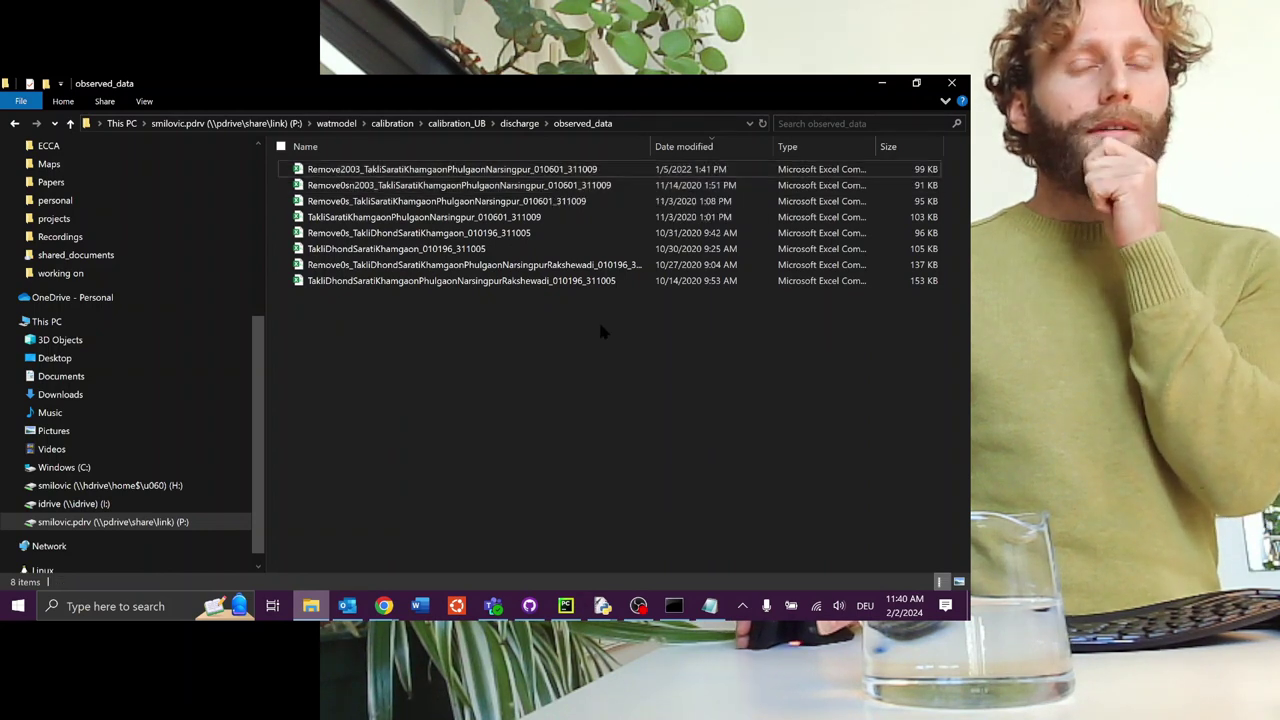
{"action": "double_click", "coordinate": [603, 187]}
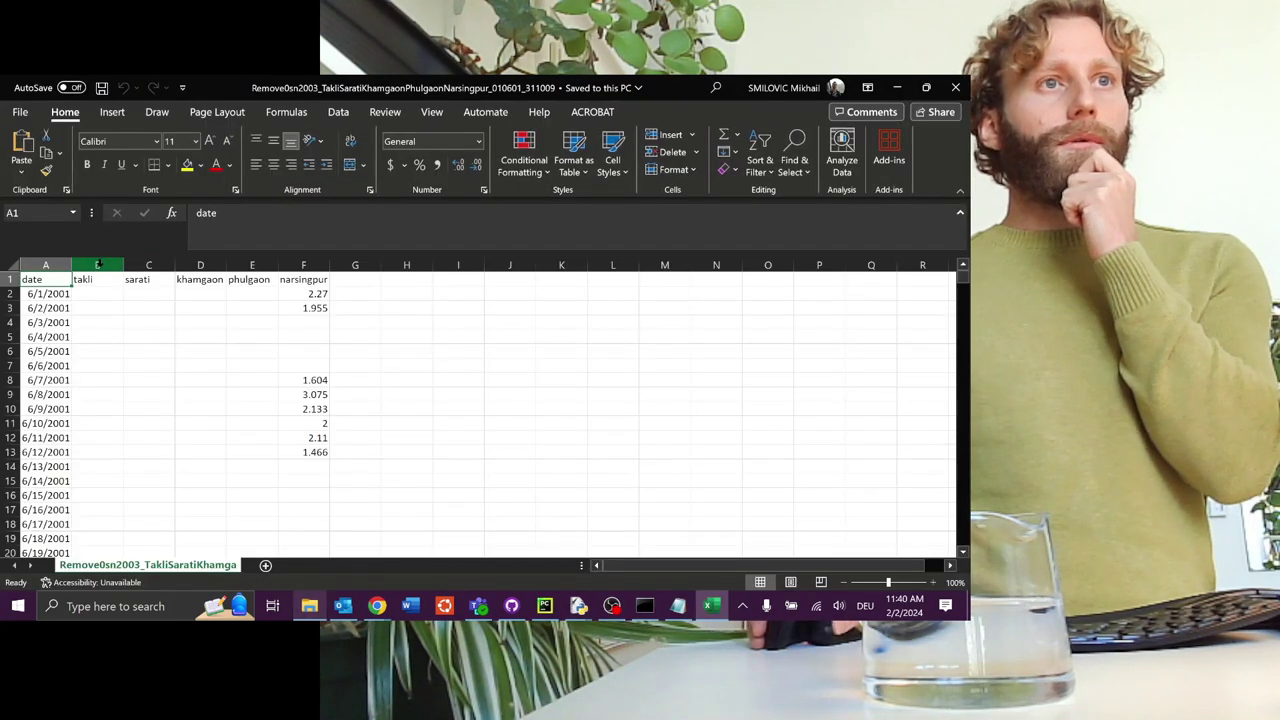
{"action": "left_click", "coordinate": [98, 263]}
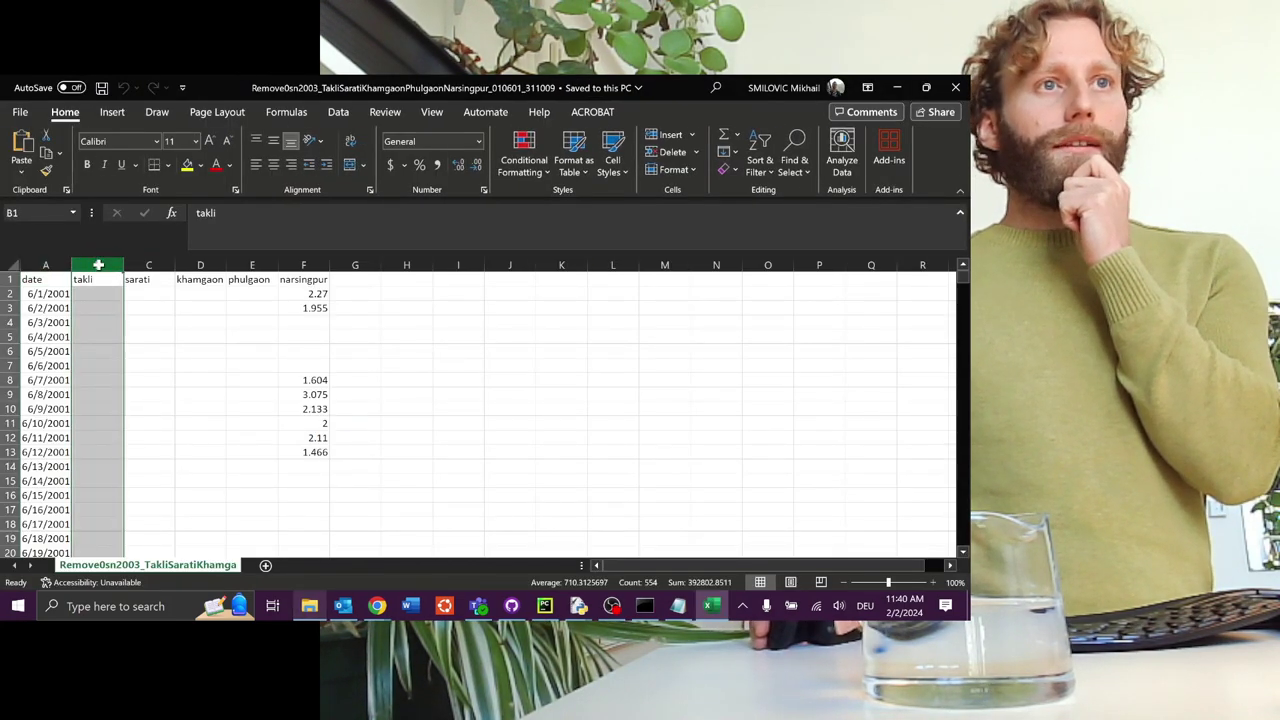
{"action": "left_click_drag", "start_coordinate": [98, 264], "coordinate": [45, 264]}
{"action": "left_click", "coordinate": [112, 111]}
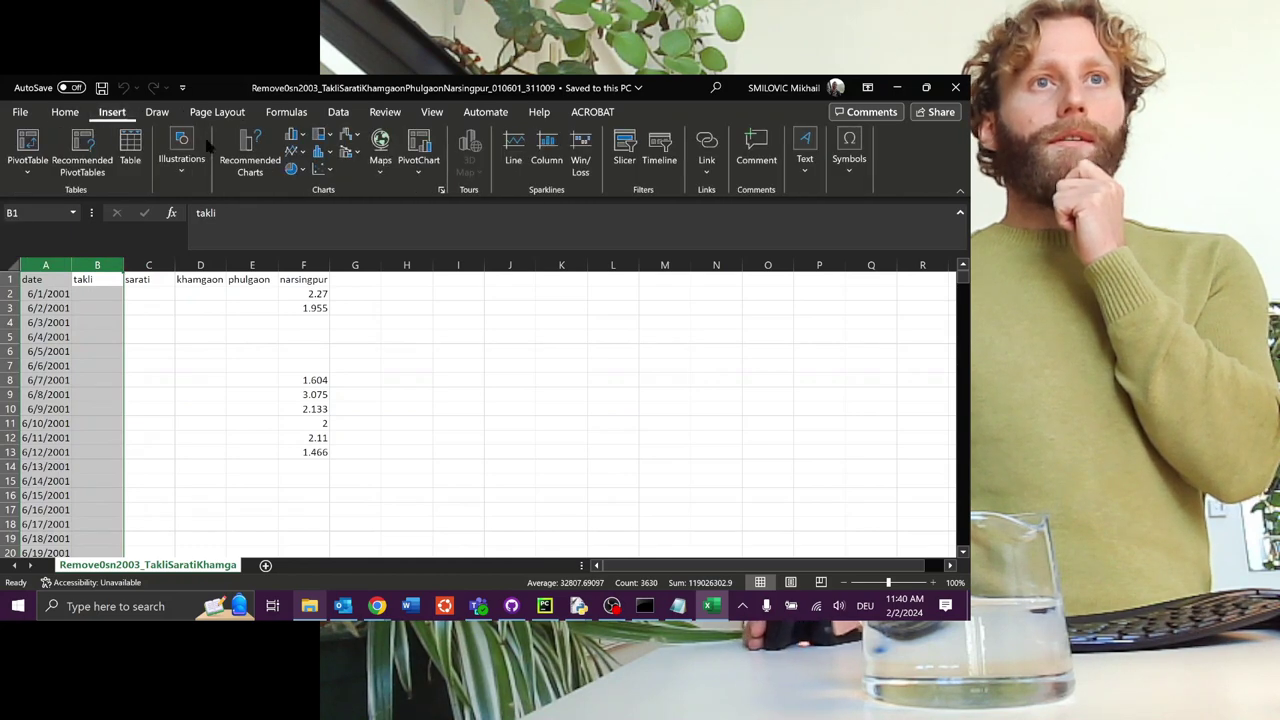
{"action": "left_click", "coordinate": [513, 150]}
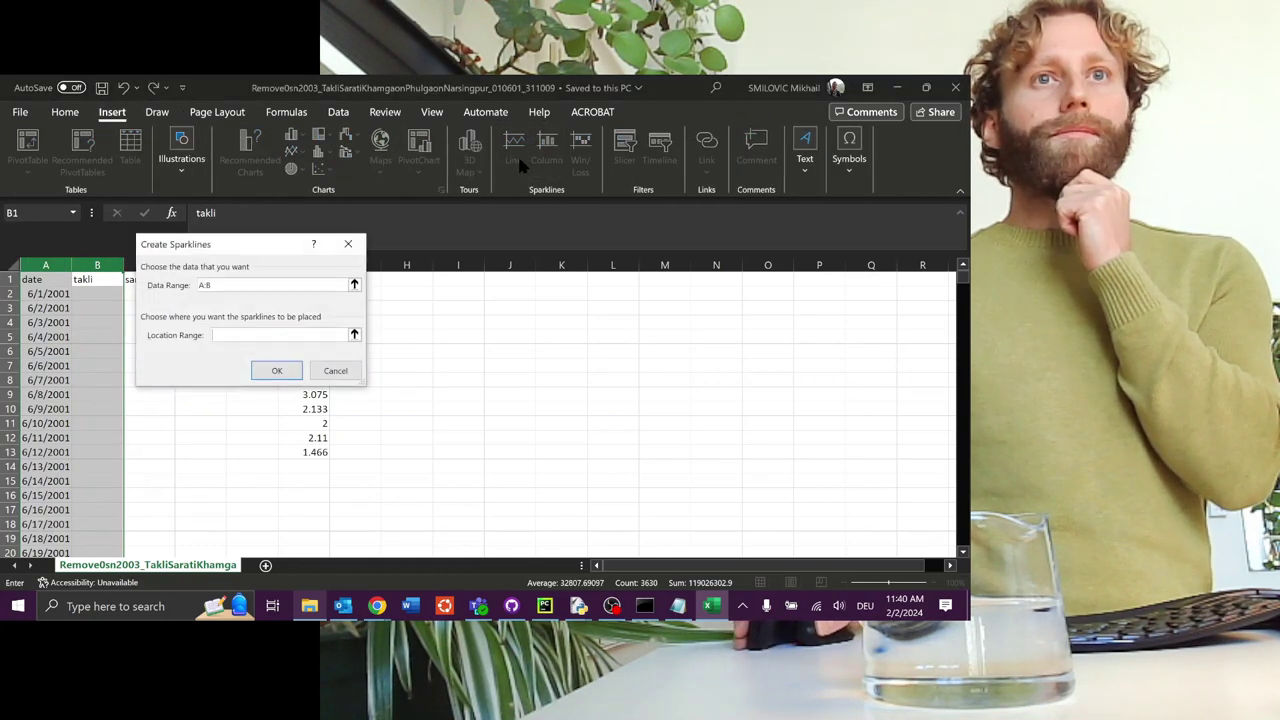
{"action": "left_click", "coordinate": [348, 244]}
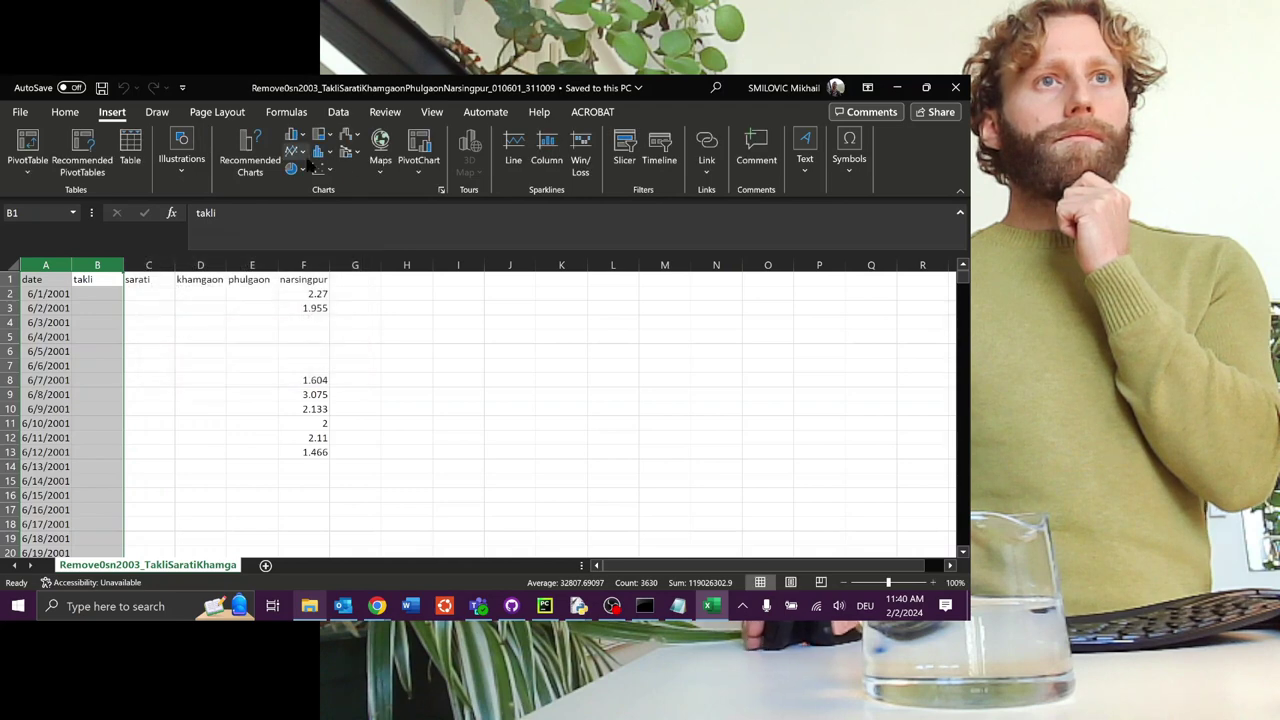
{"action": "left_click", "coordinate": [297, 150]}
{"action": "left_click", "coordinate": [306, 204]}
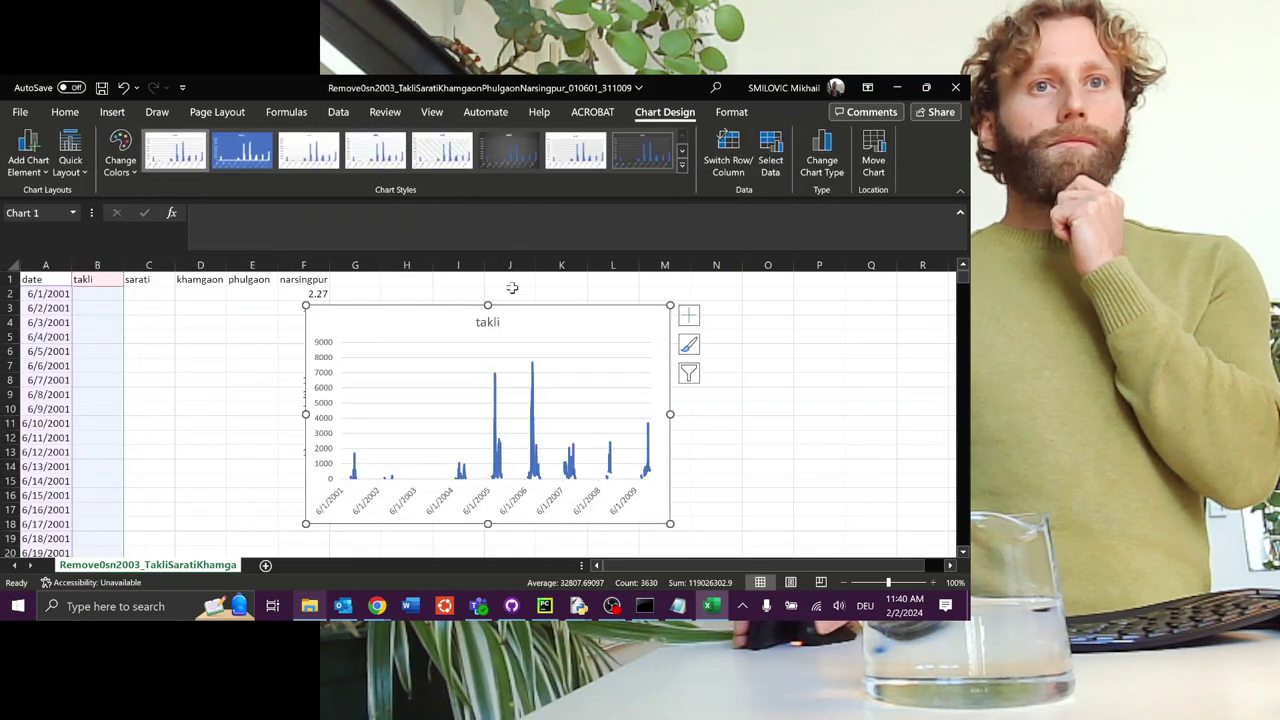
{"action": "left_click_drag", "start_coordinate": [671, 305], "coordinate": [861, 306]}
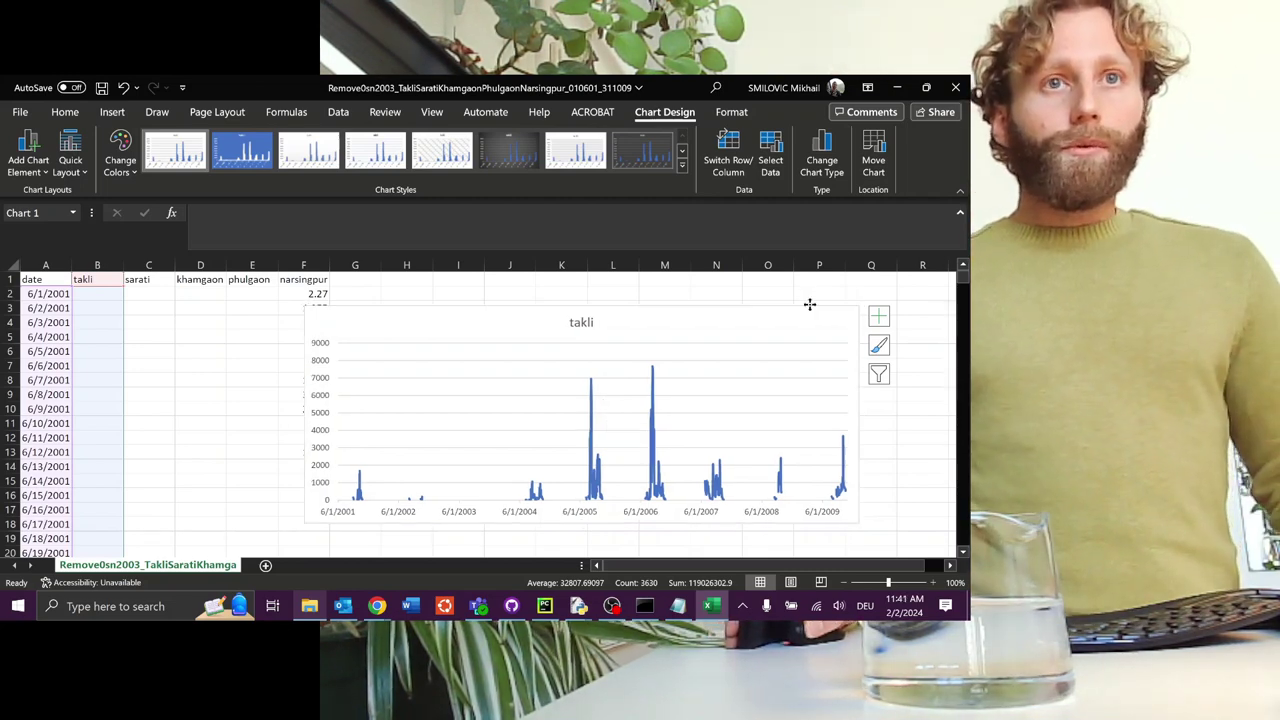
Delete the takli chart and check the last and first dates of the record, widening the date column to read them.
{"action": "key", "text": "Escape"}
{"action": "key", "text": "Delete"}
{"action": "left_click", "coordinate": [57, 294]}
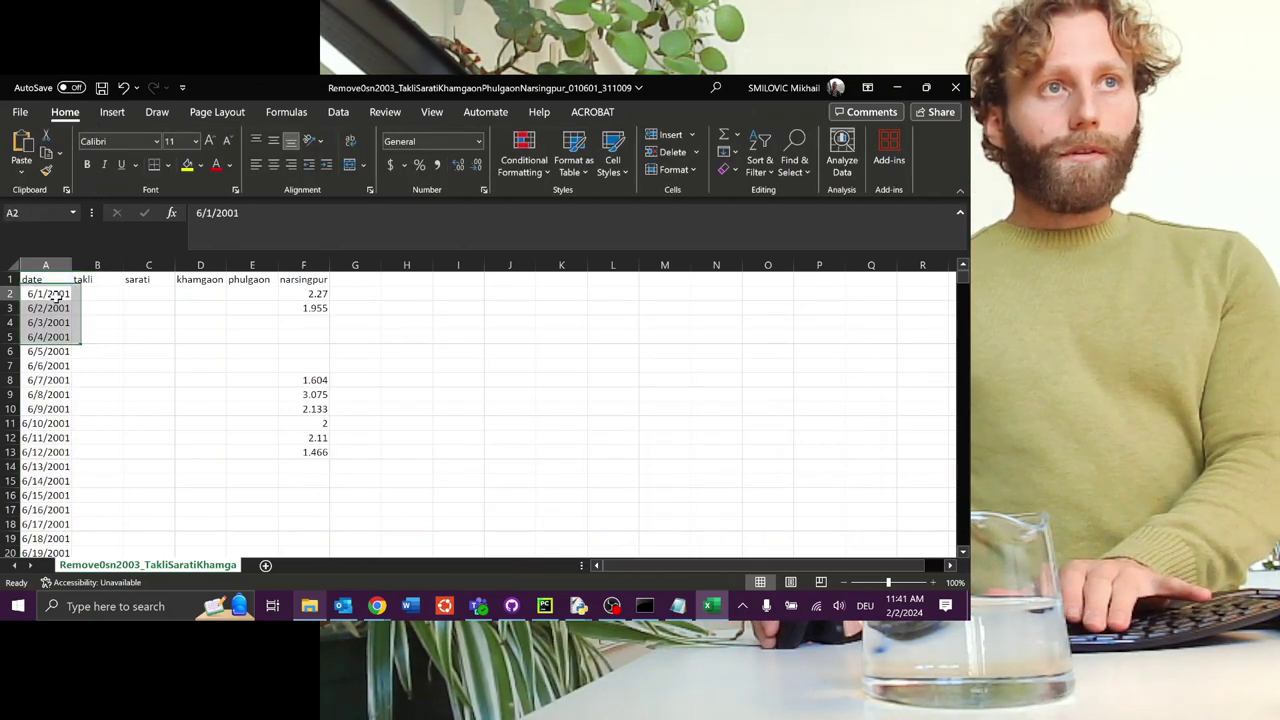
{"action": "left_click_drag", "start_coordinate": [968, 287], "coordinate": [927, 628]}
{"action": "scroll", "coordinate": [137, 334], "scroll_direction": "down", "scroll_amount": 3}
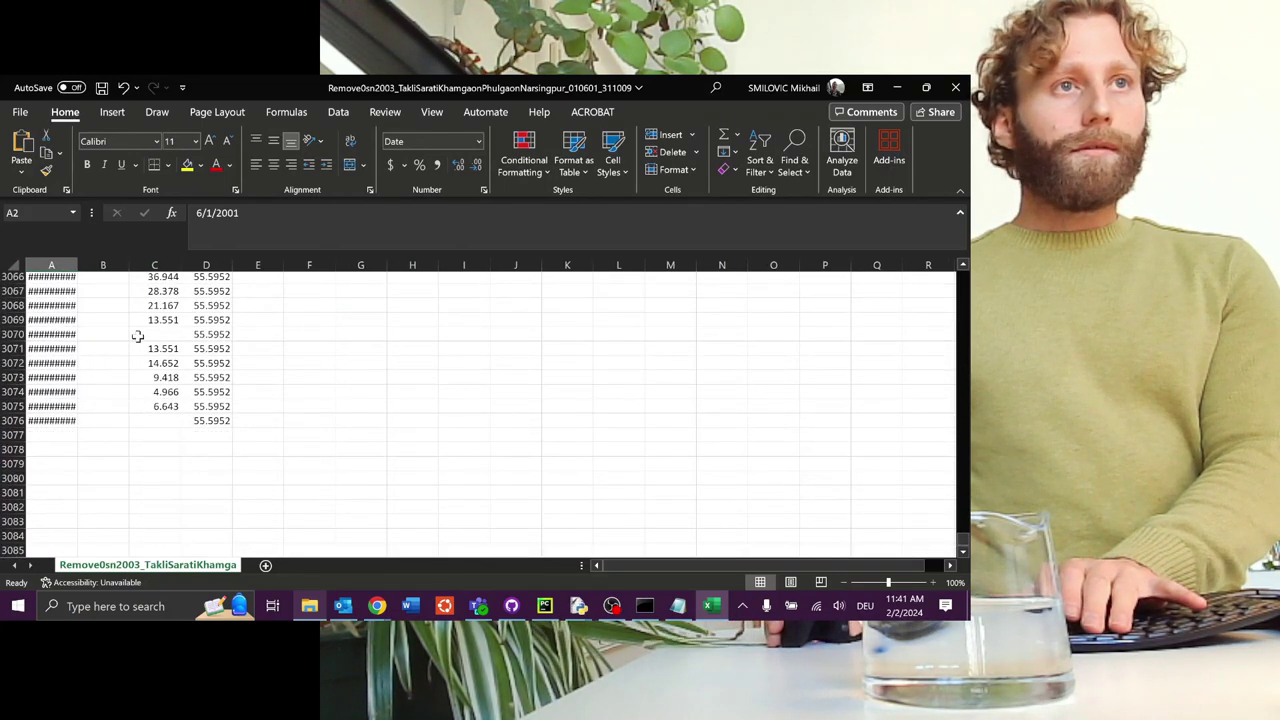
{"action": "double_click", "coordinate": [78, 264]}
{"action": "left_click", "coordinate": [63, 420]}
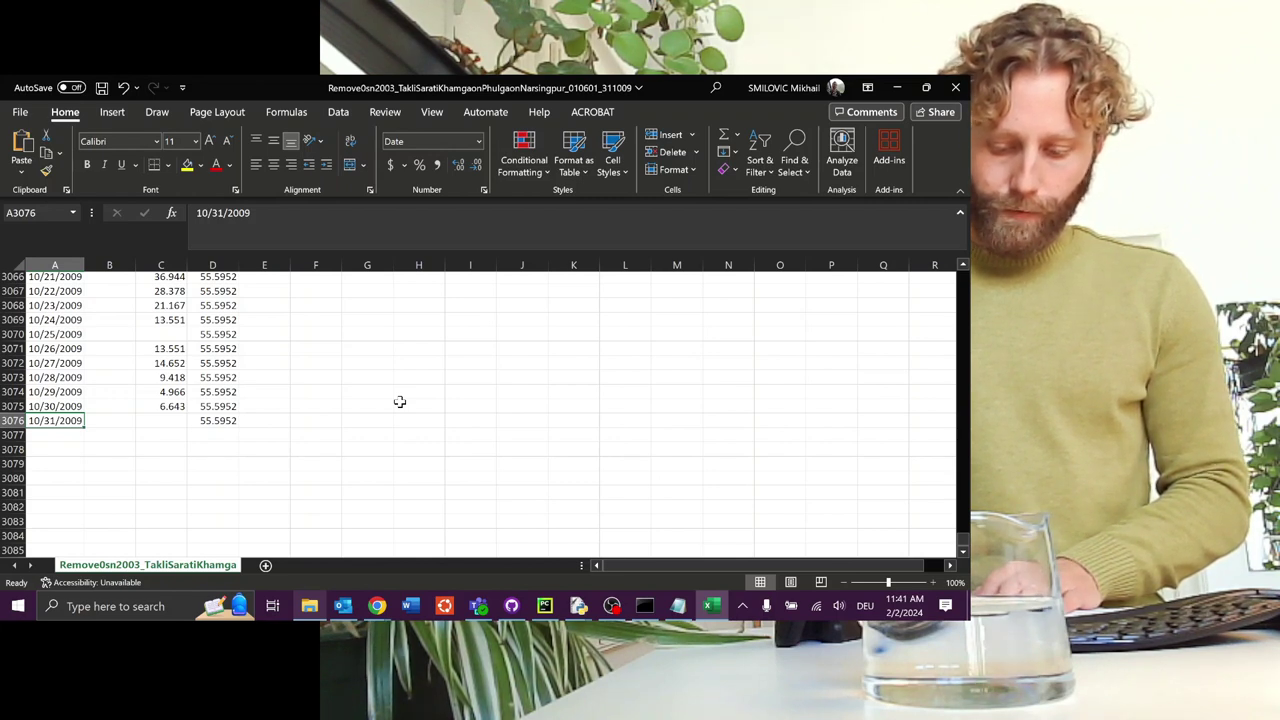
{"action": "left_click_drag", "start_coordinate": [966, 548], "coordinate": [946, 265]}
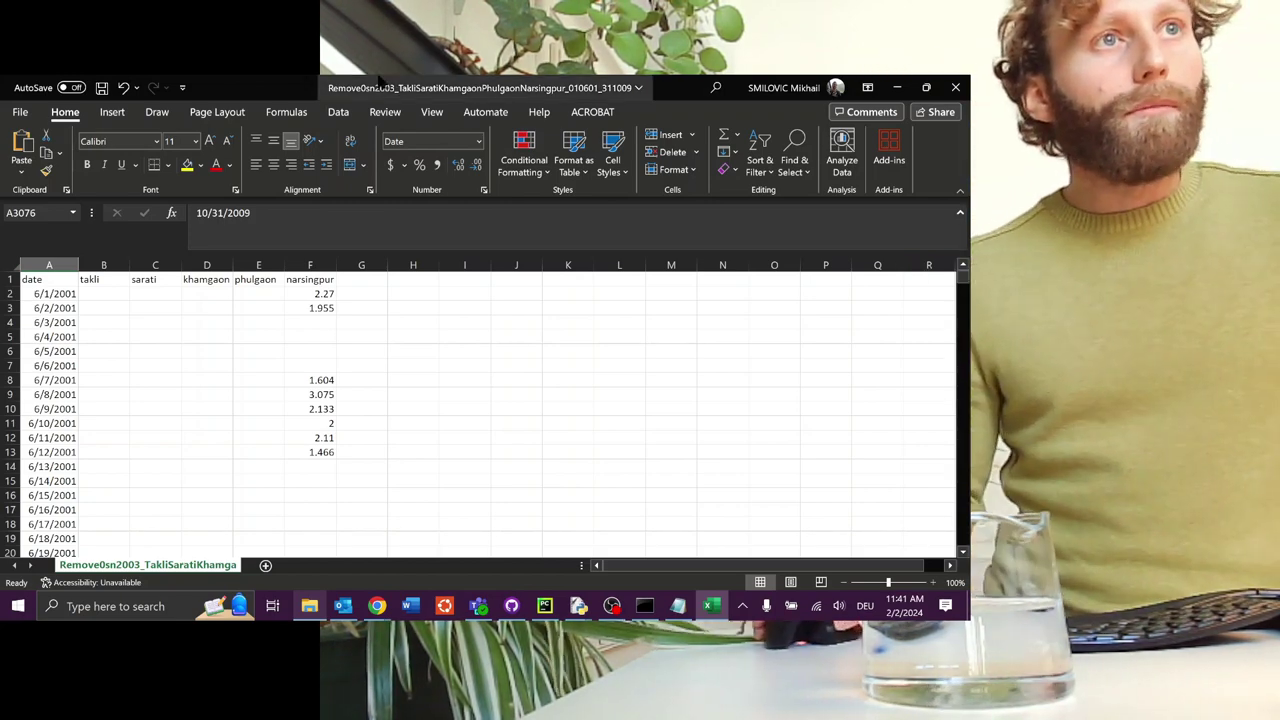
{"action": "left_click", "coordinate": [68, 293]}
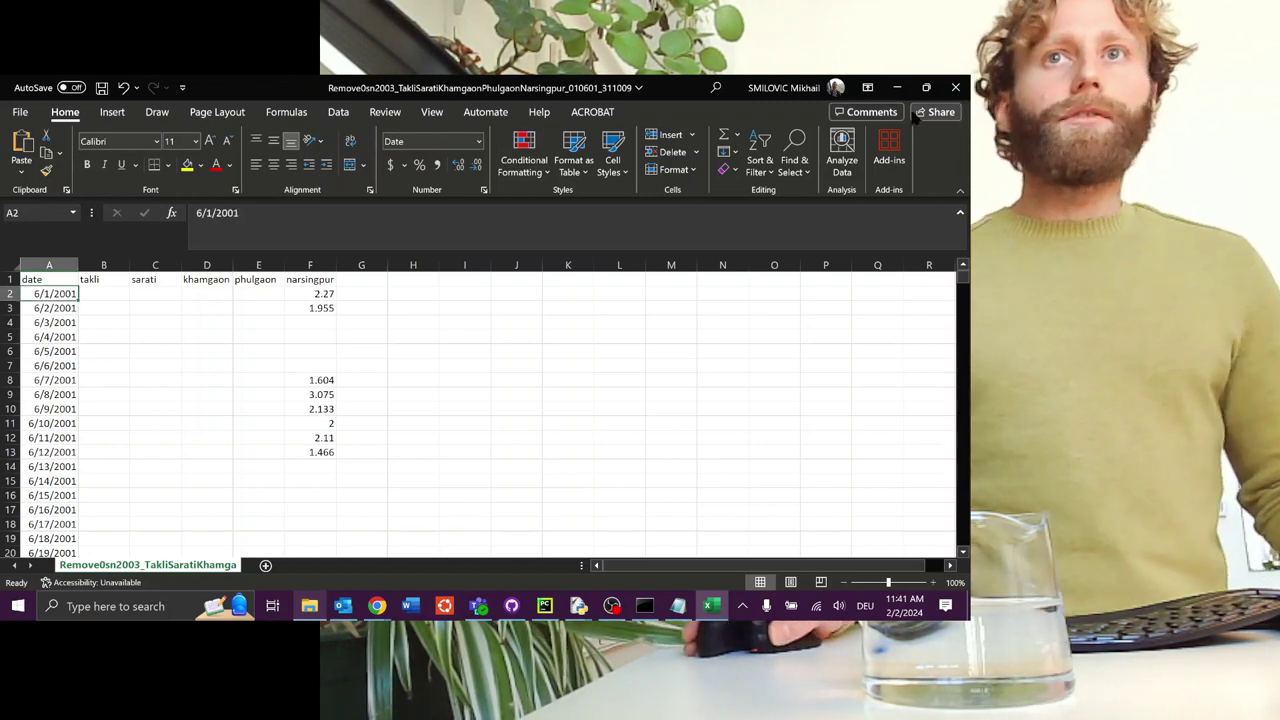
Close the Remove0sn2003 discharge file without saving the changes and return to the observed_data folder.
{"action": "left_click", "coordinate": [957, 85]}
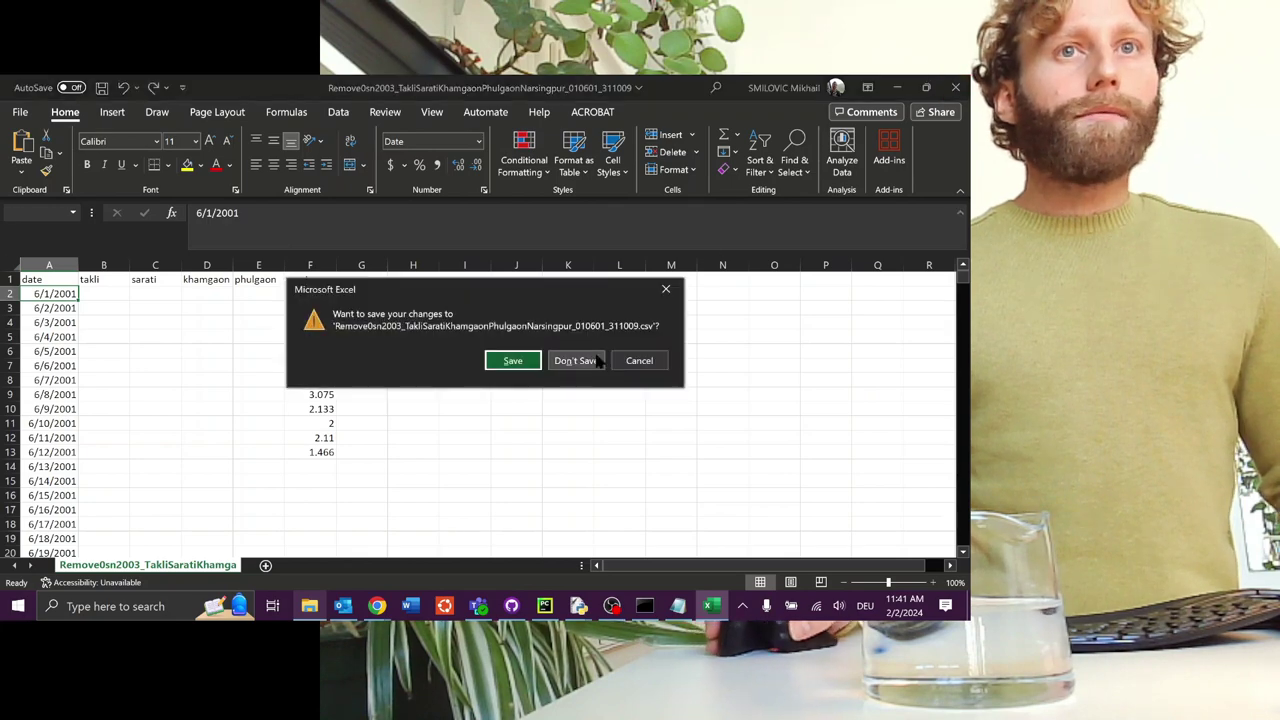
{"action": "left_click", "coordinate": [588, 361]}
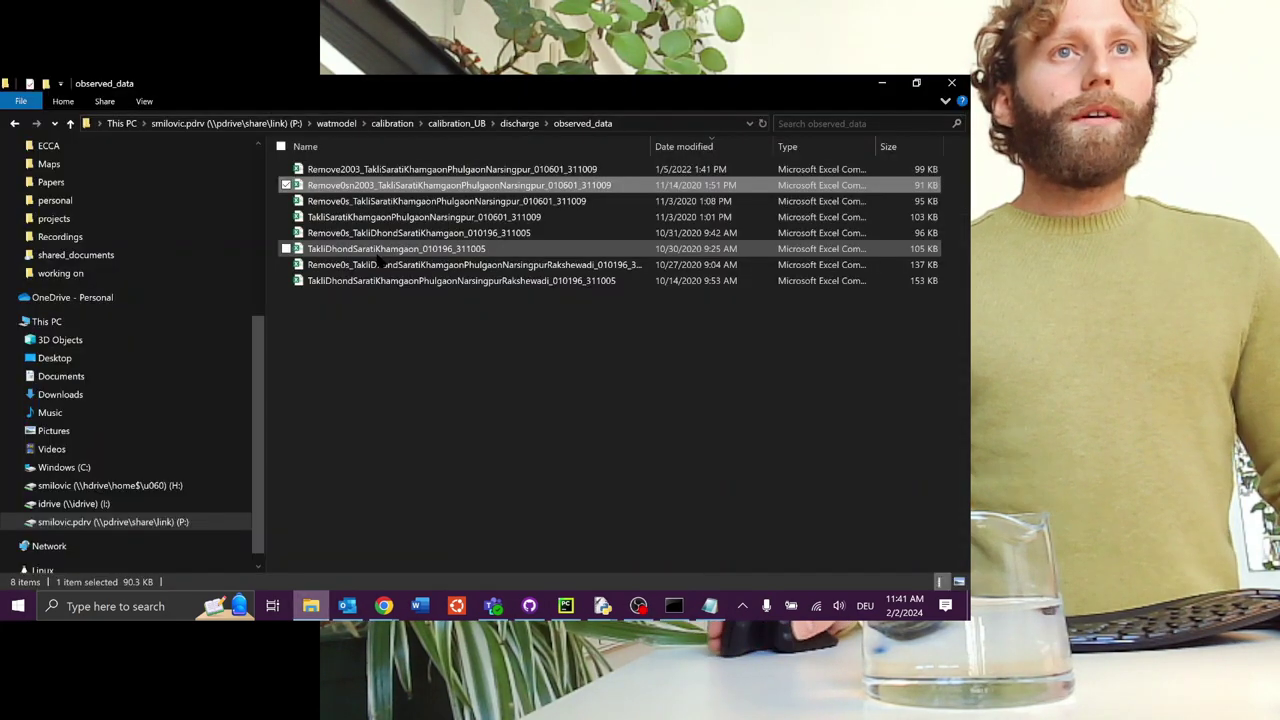
{"action": "right_click", "coordinate": [395, 186]}
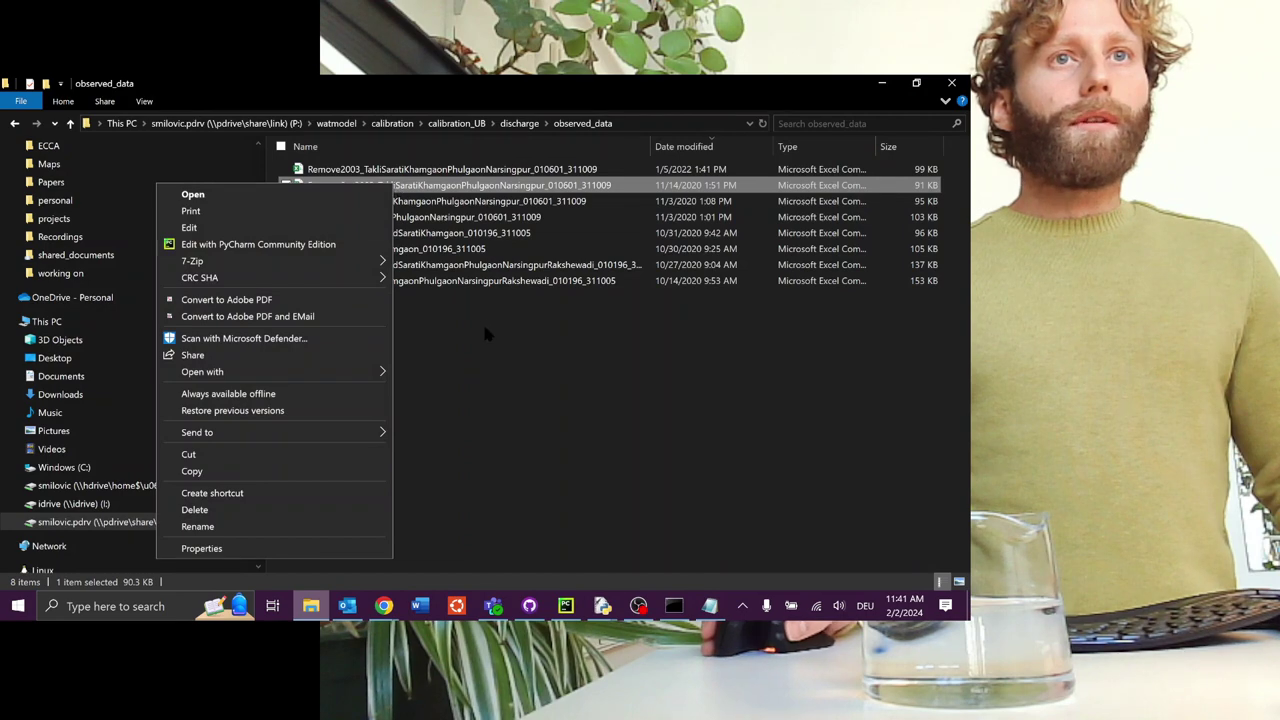
{"action": "left_click", "coordinate": [483, 330]}
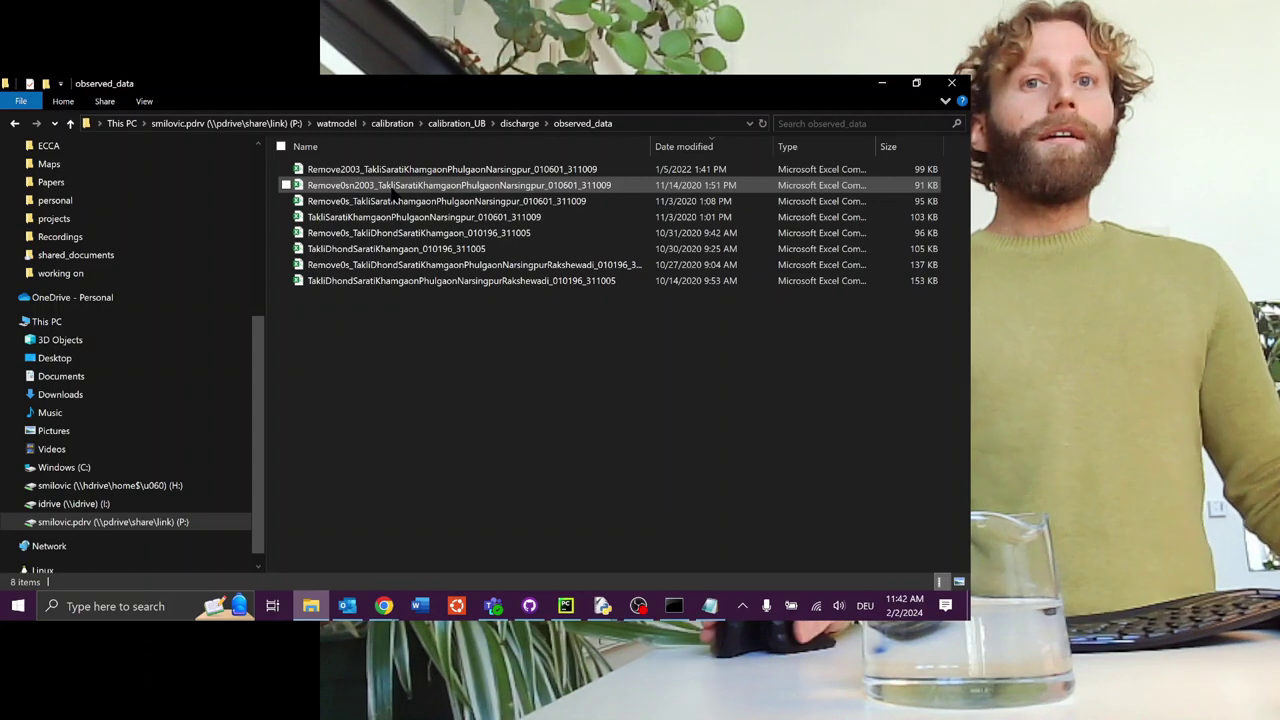
Switch to settings_CWatM_template_5min in Notepad, maximise it, and set SpinUp to 1/6/2001 and the StepEnd year to 2009.
{"action": "key", "text": "alt+Tab"}
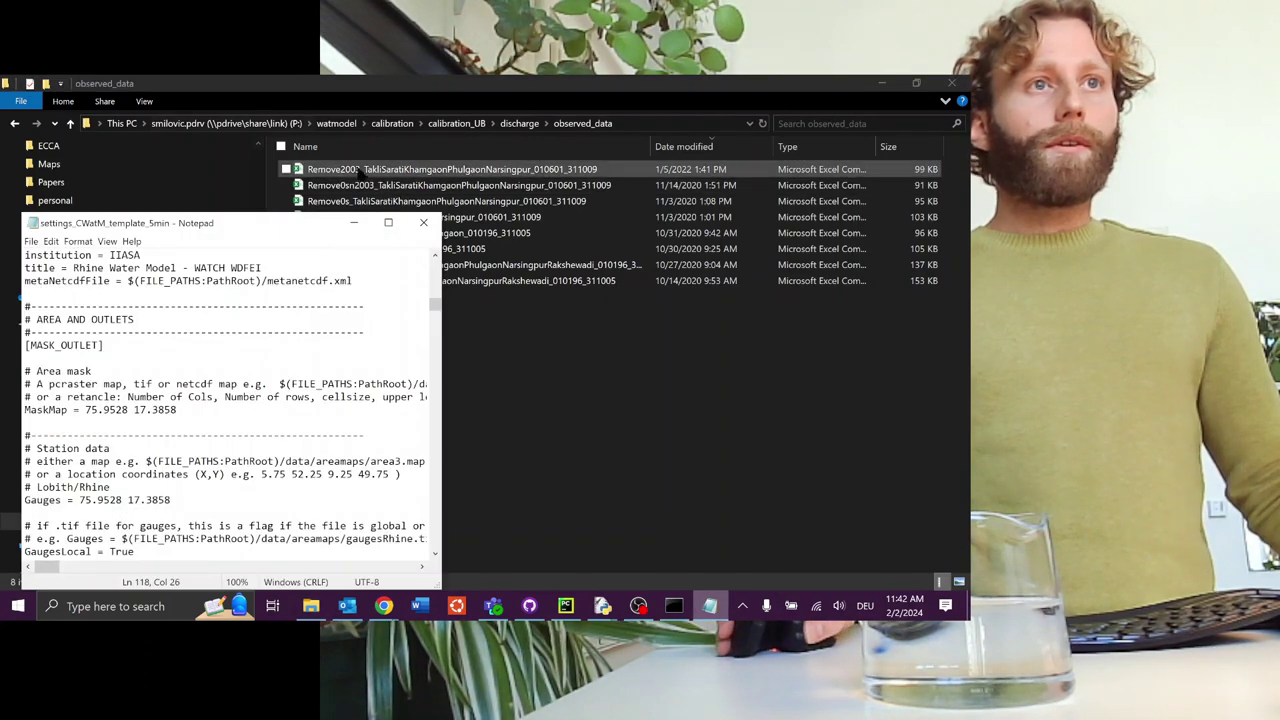
{"action": "left_click", "coordinate": [388, 222]}
{"action": "scroll", "coordinate": [233, 429], "scroll_direction": "down", "scroll_amount": 3}
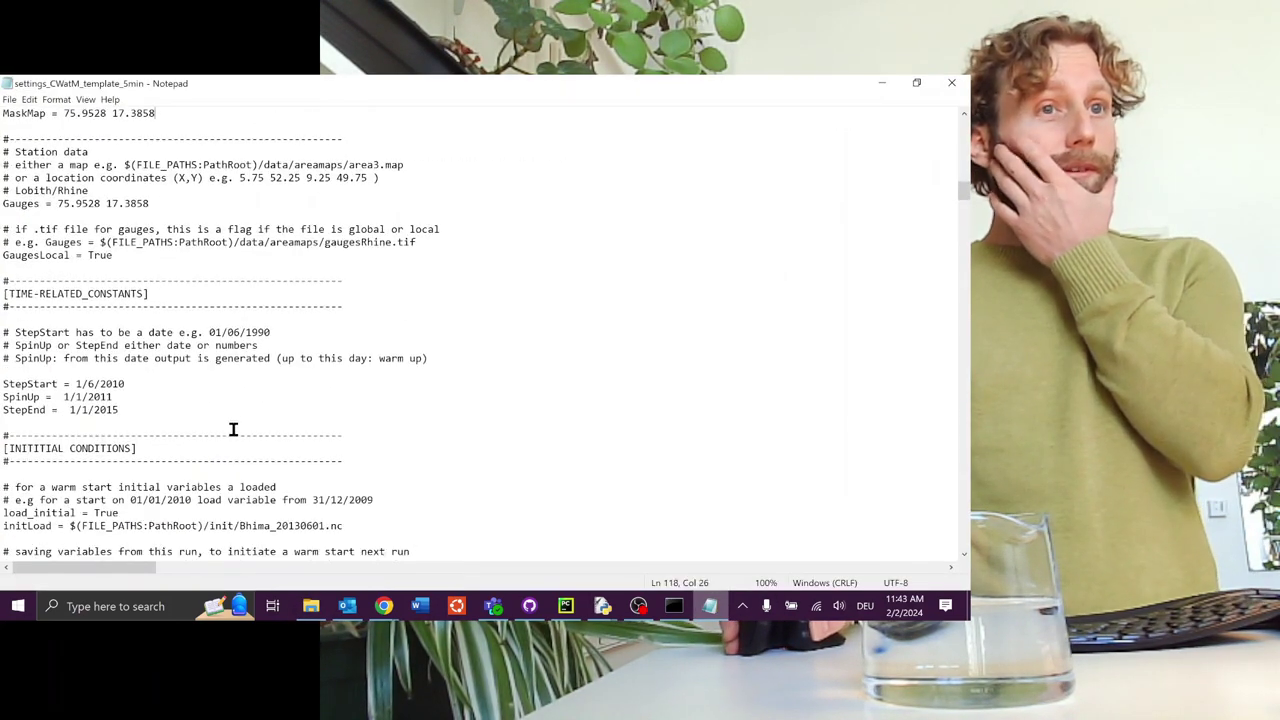
{"action": "left_click", "coordinate": [168, 387]}
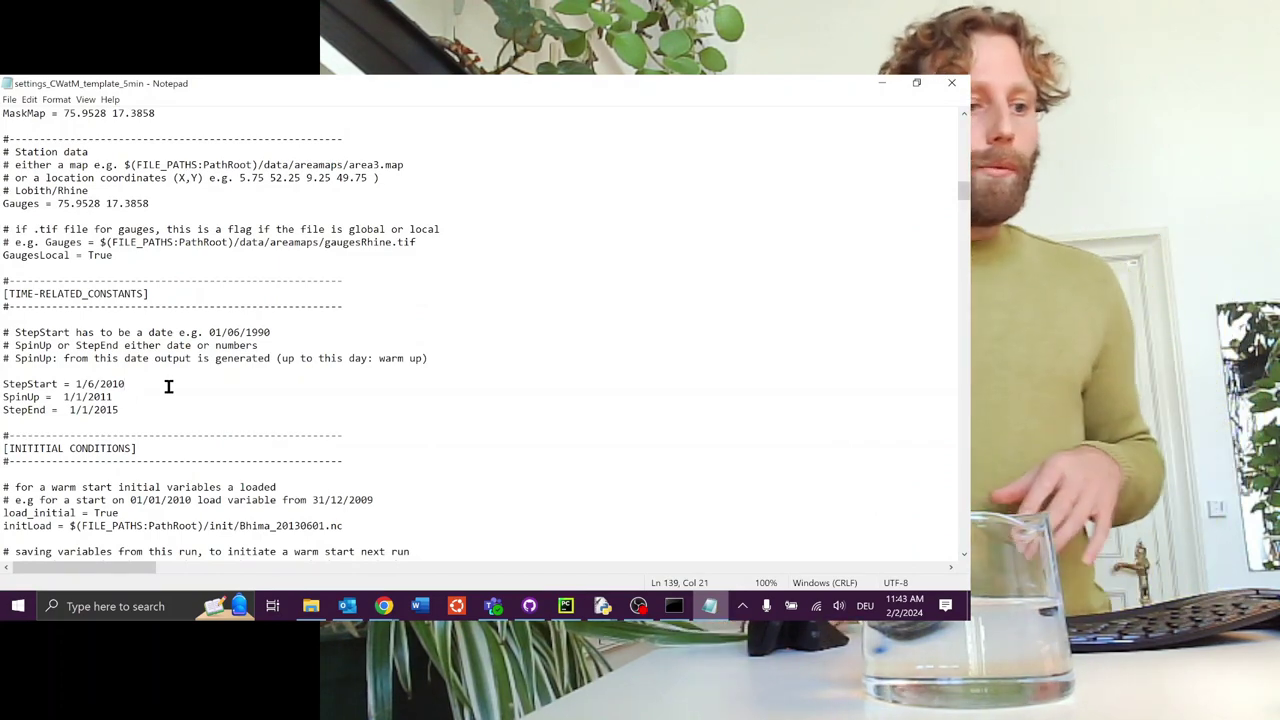
{"action": "key", "text": "Down"}
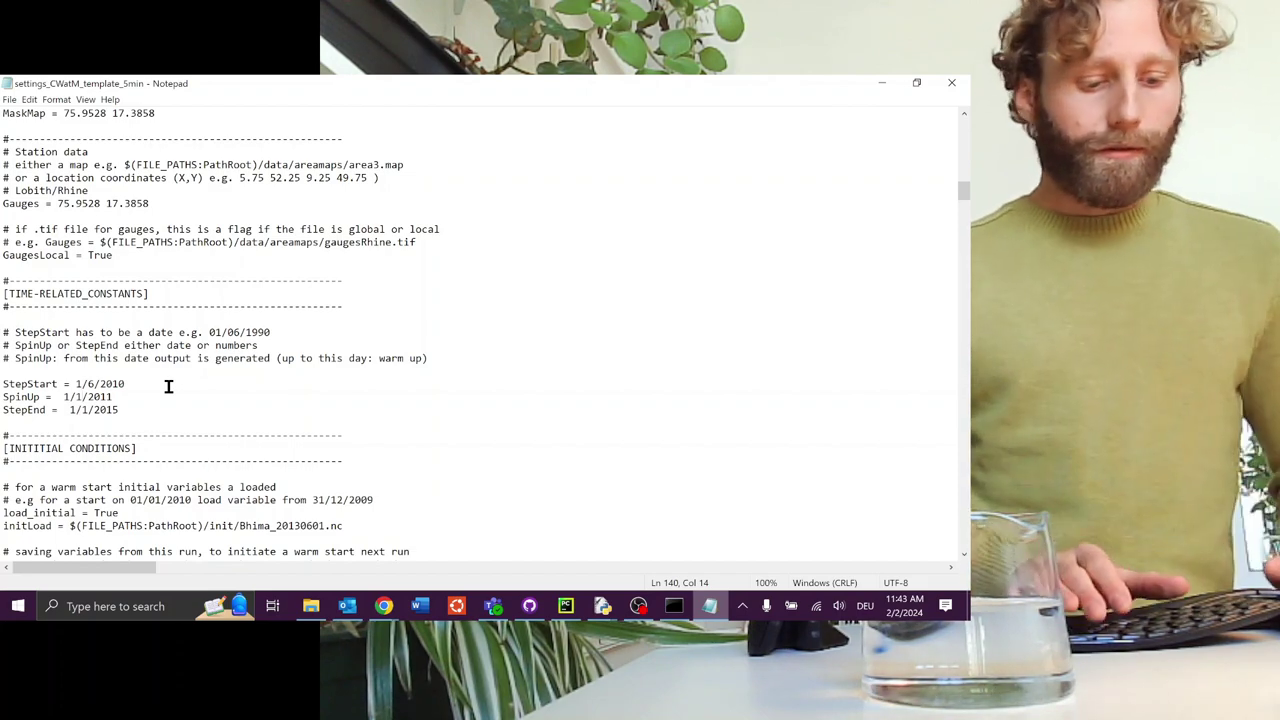
{"action": "key", "text": "BackSpace"}
{"action": "type", "text": "6/2"}
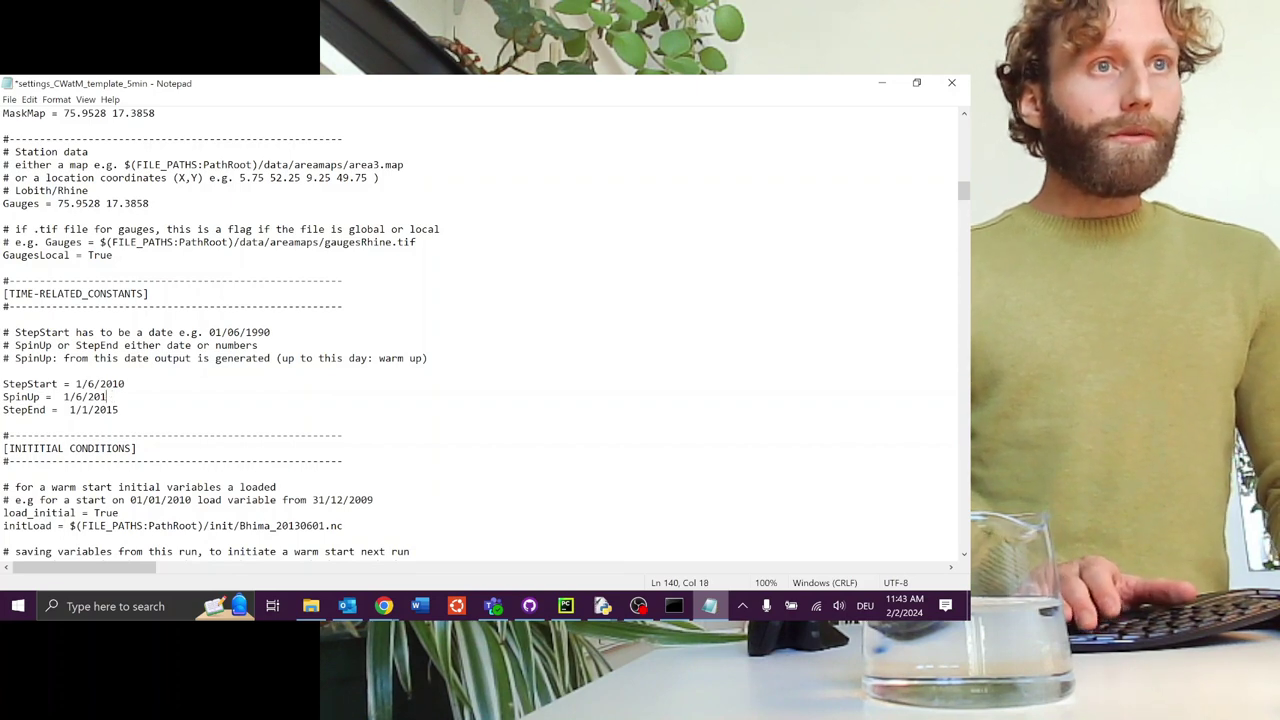
{"action": "type", "text": "001"}
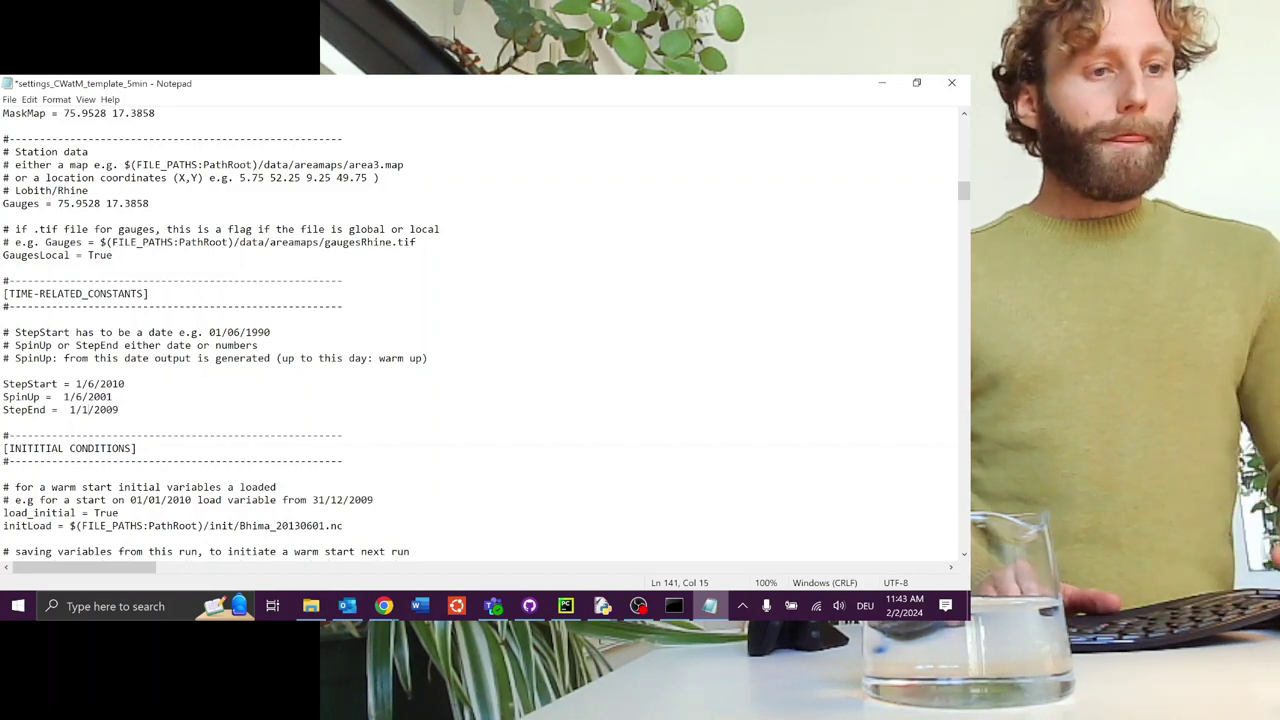
Change the day and month of StepEnd so that it reads 31/12/2009.
{"action": "type", "text": "3"}
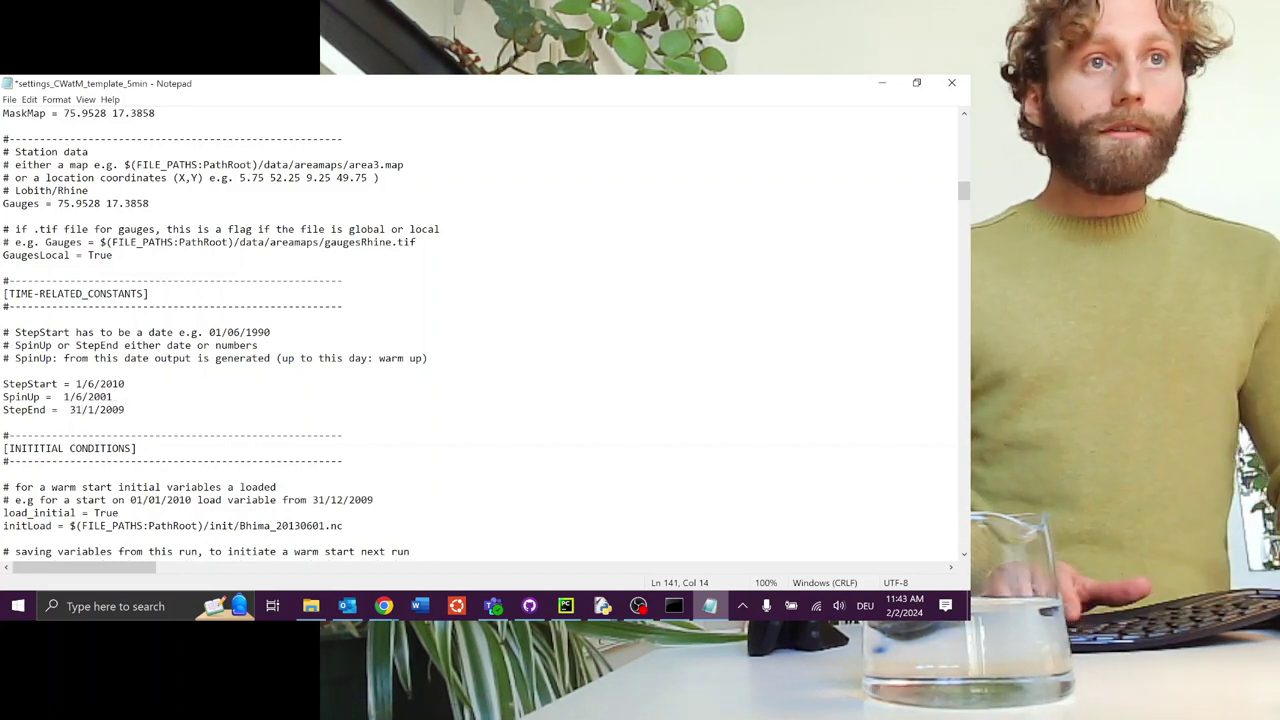
{"action": "key", "text": "Left"}
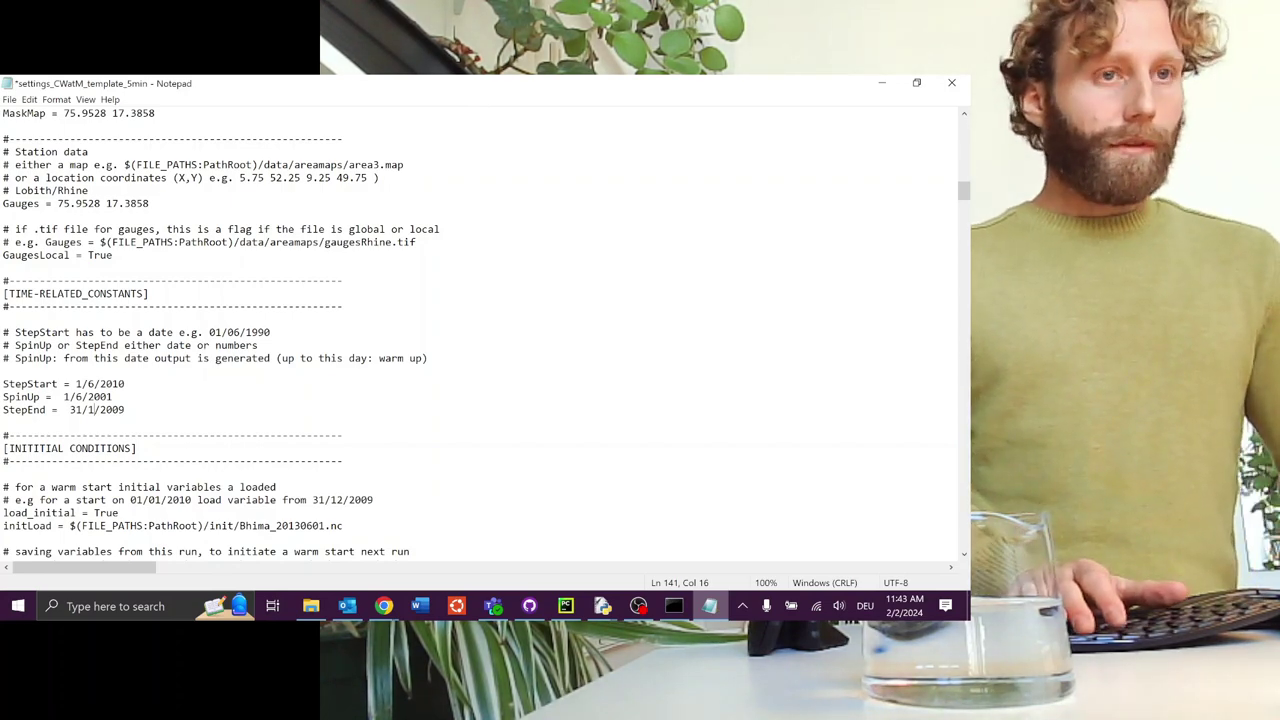
{"action": "type", "text": "2"}
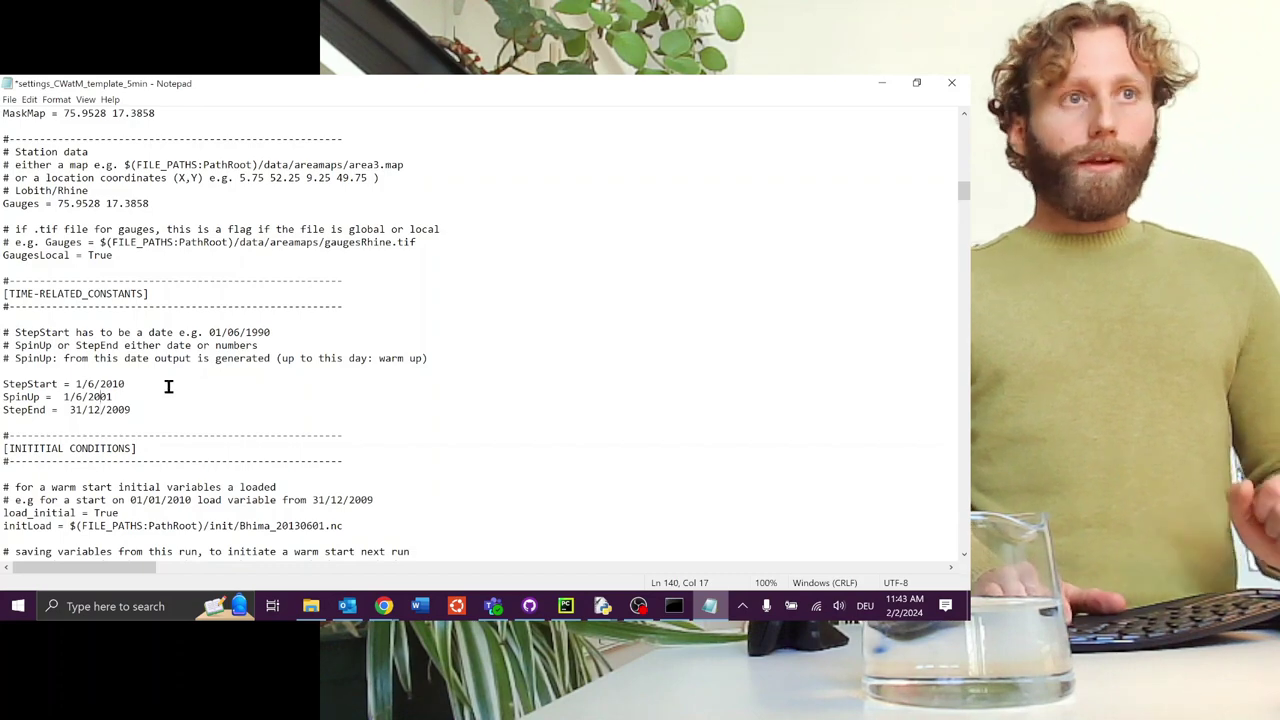
Set StepStart to 1/6/1996 in the time-related constants.
{"action": "left_click_drag", "start_coordinate": [135, 410], "coordinate": [4, 393]}
{"action": "left_click", "coordinate": [141, 384]}
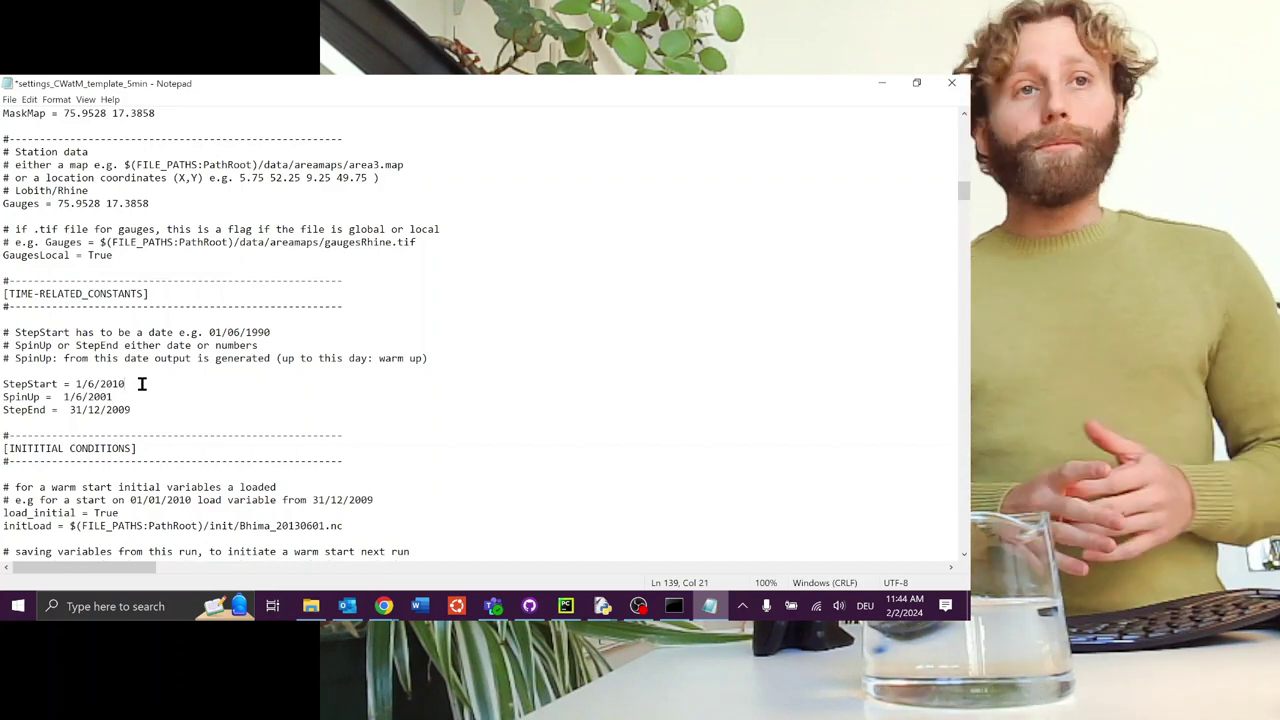
{"action": "key", "text": "BackSpace"}
{"action": "key", "text": "BackSpace"}
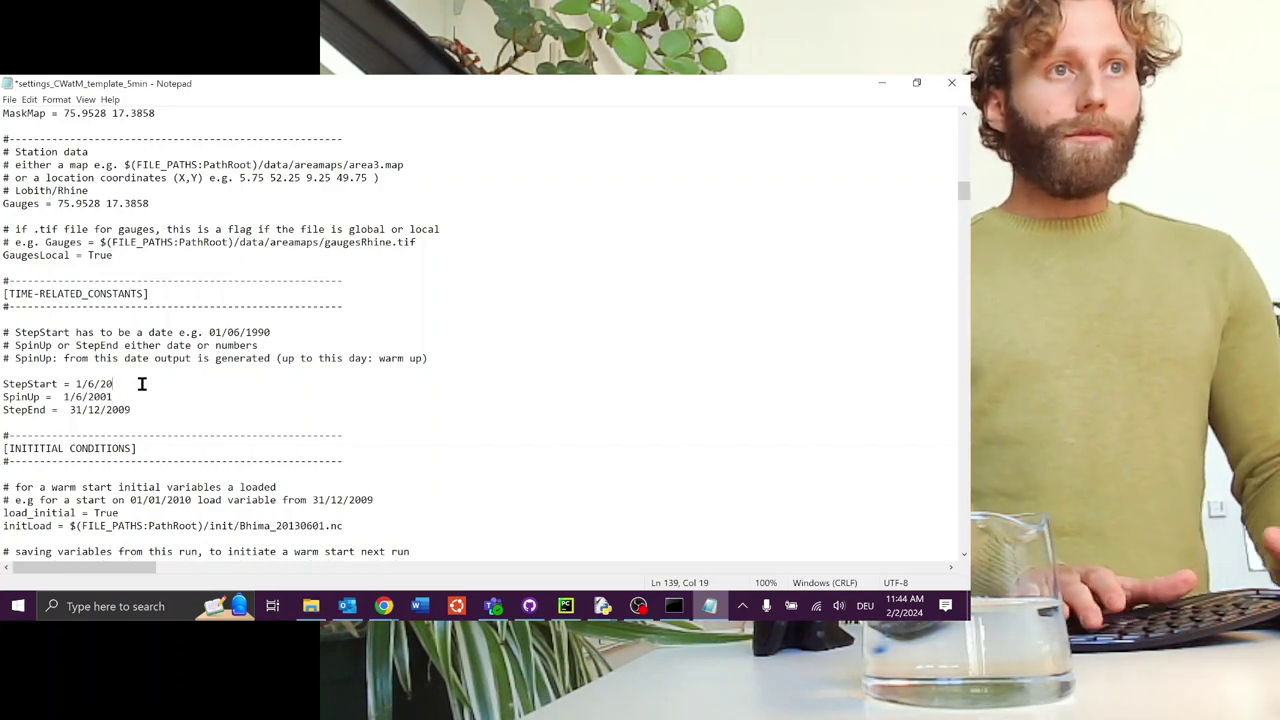
{"action": "type", "text": "1996"}
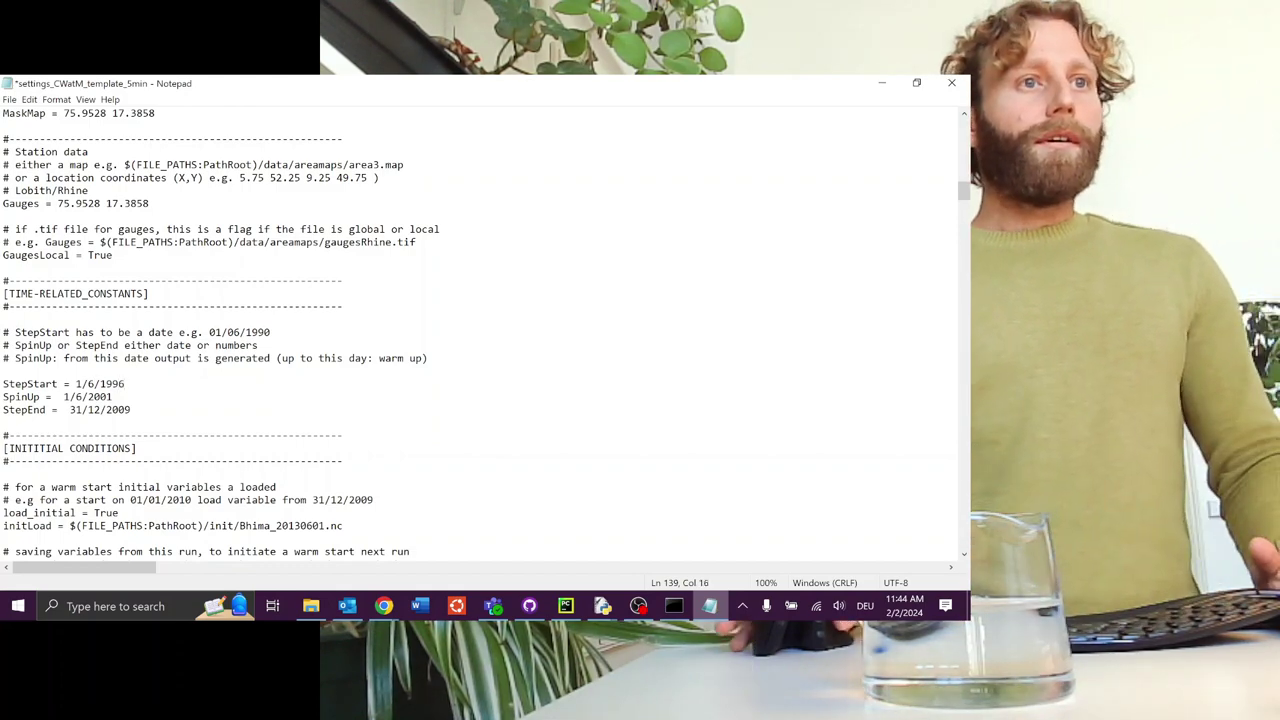
Copy the StepEnd date 31/12/2009 into StepInit in the initial conditions section.
{"action": "left_click", "coordinate": [144, 408]}
{"action": "key", "text": "shift+Left"}
{"action": "key", "text": "shift+Left"}
{"action": "key", "text": "shift+Left"}
{"action": "key", "text": "shift+Left"}
{"action": "key", "text": "shift+Left"}
{"action": "key", "text": "shift+Left"}
{"action": "key", "text": "shift+Left"}
{"action": "key", "text": "shift+Left"}
{"action": "key", "text": "shift+Left"}
{"action": "key", "text": "shift+Left"}
{"action": "key", "text": "ctrl+c"}
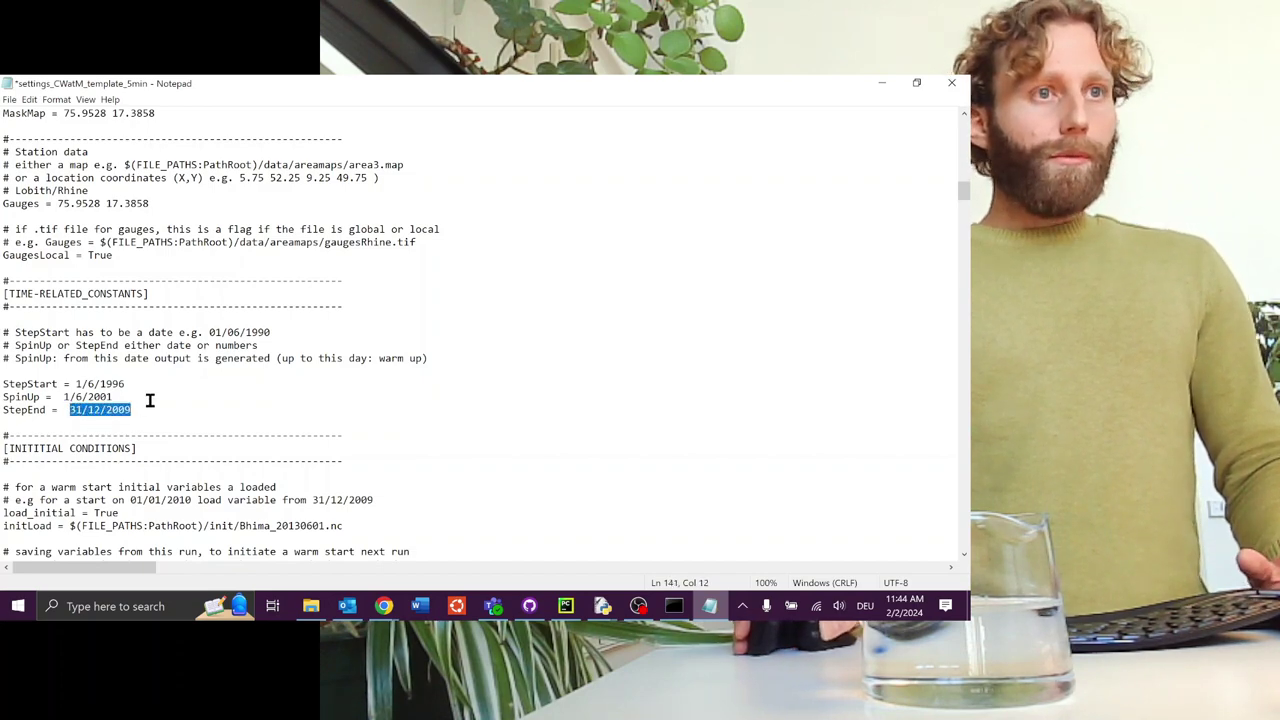
{"action": "scroll", "coordinate": [144, 408], "scroll_direction": "down", "scroll_amount": 5}
{"action": "left_click_drag", "start_coordinate": [134, 409], "coordinate": [97, 410]}
{"action": "key", "text": "shift+Left"}
{"action": "key", "text": "shift+Left"}
{"action": "key", "text": "shift+Left"}
{"action": "key", "text": "shift+Left"}
{"action": "key", "text": "shift+Left"}
{"action": "key", "text": "shift+Left"}
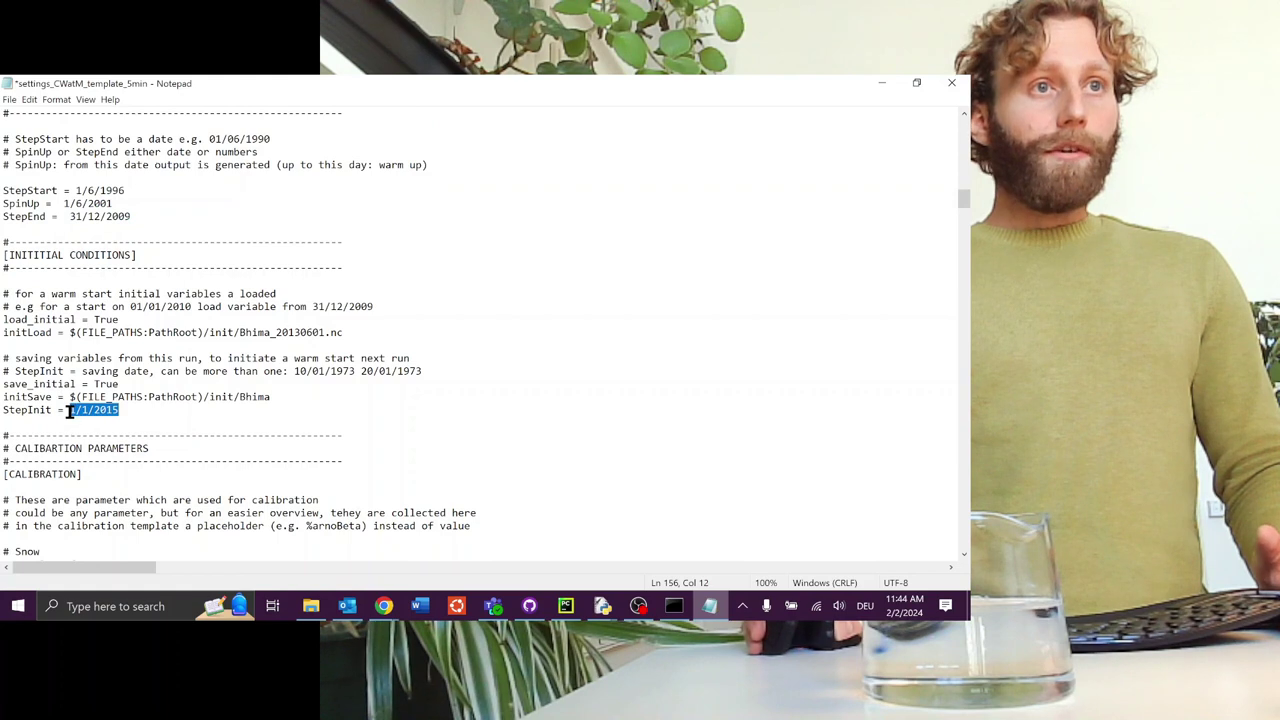
{"action": "key", "text": "ctrl+v"}
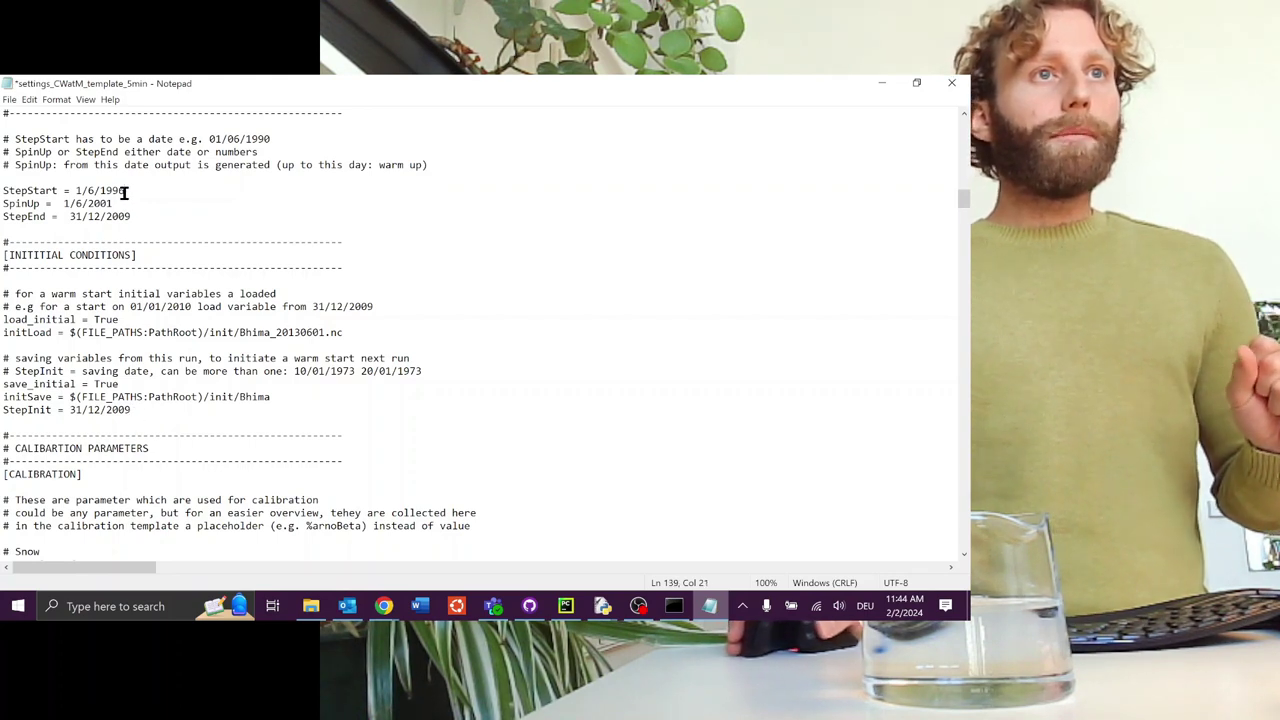
Change the day and month of the StepInit date so that it reads 1/6/2009.
{"action": "left_click_drag", "start_coordinate": [126, 191], "coordinate": [78, 191]}
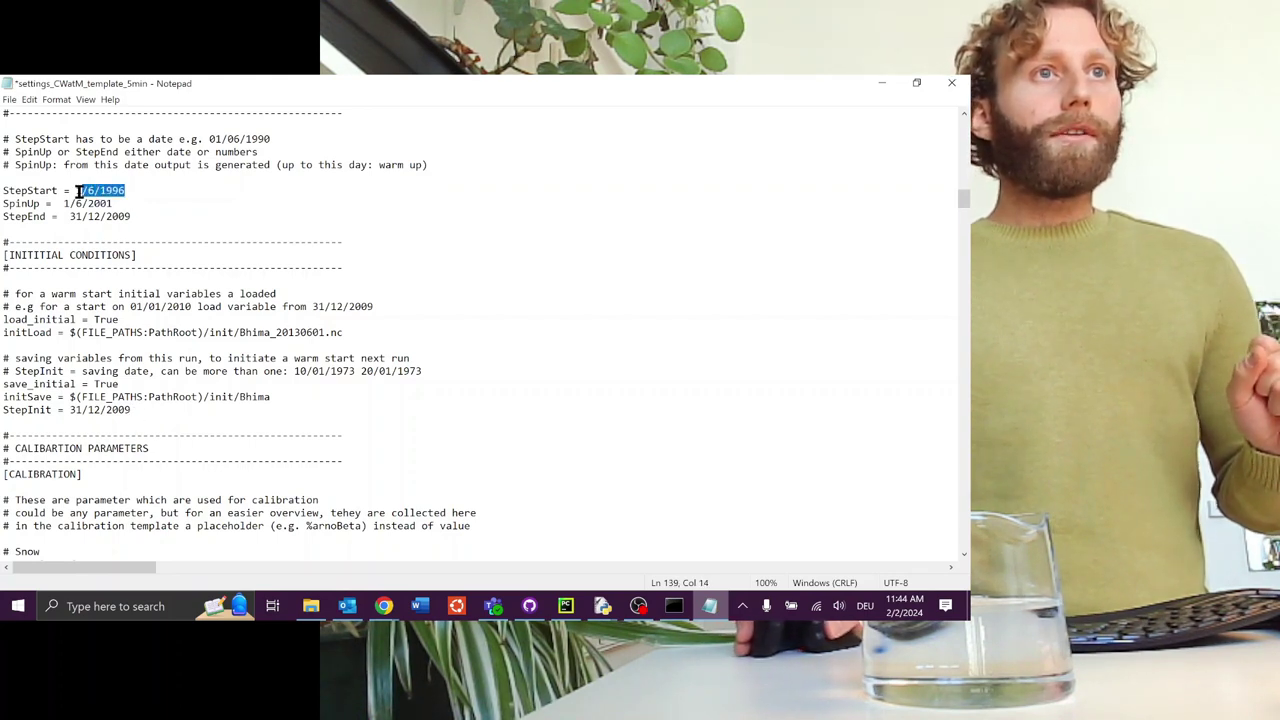
{"action": "left_click", "coordinate": [130, 410]}
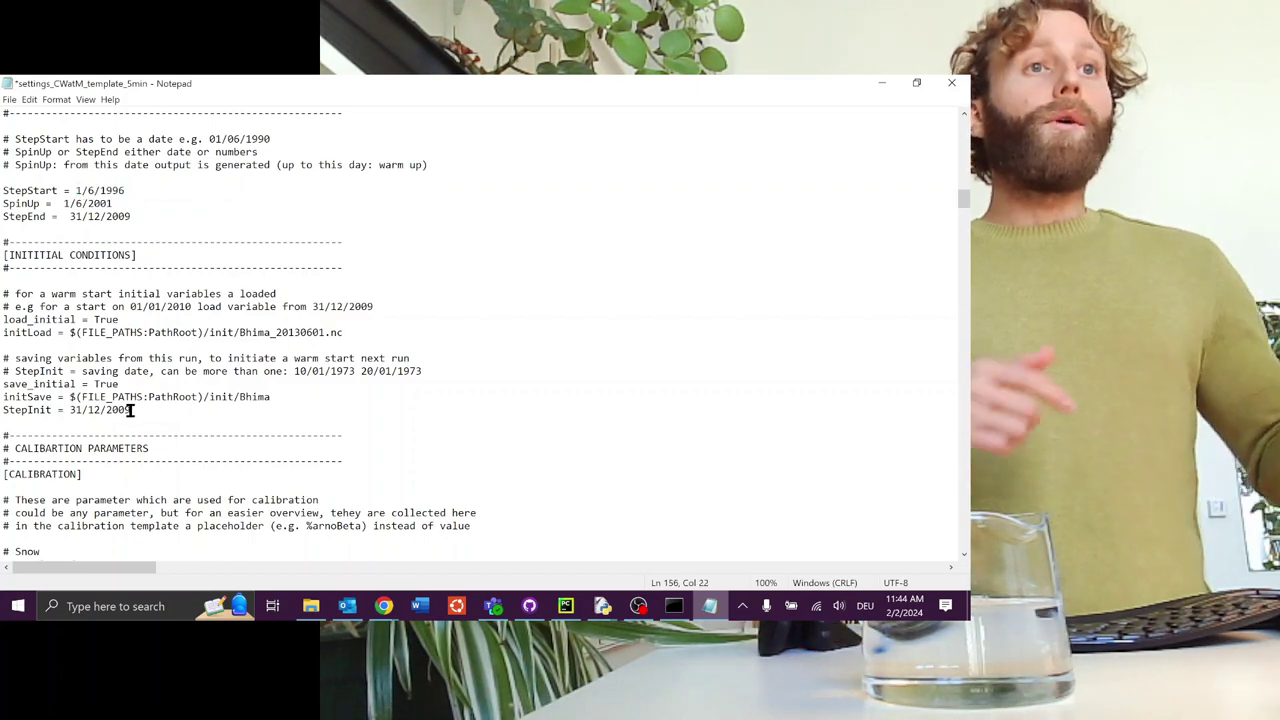
{"action": "left_click", "coordinate": [99, 410]}
{"action": "key", "text": "BackSpace"}
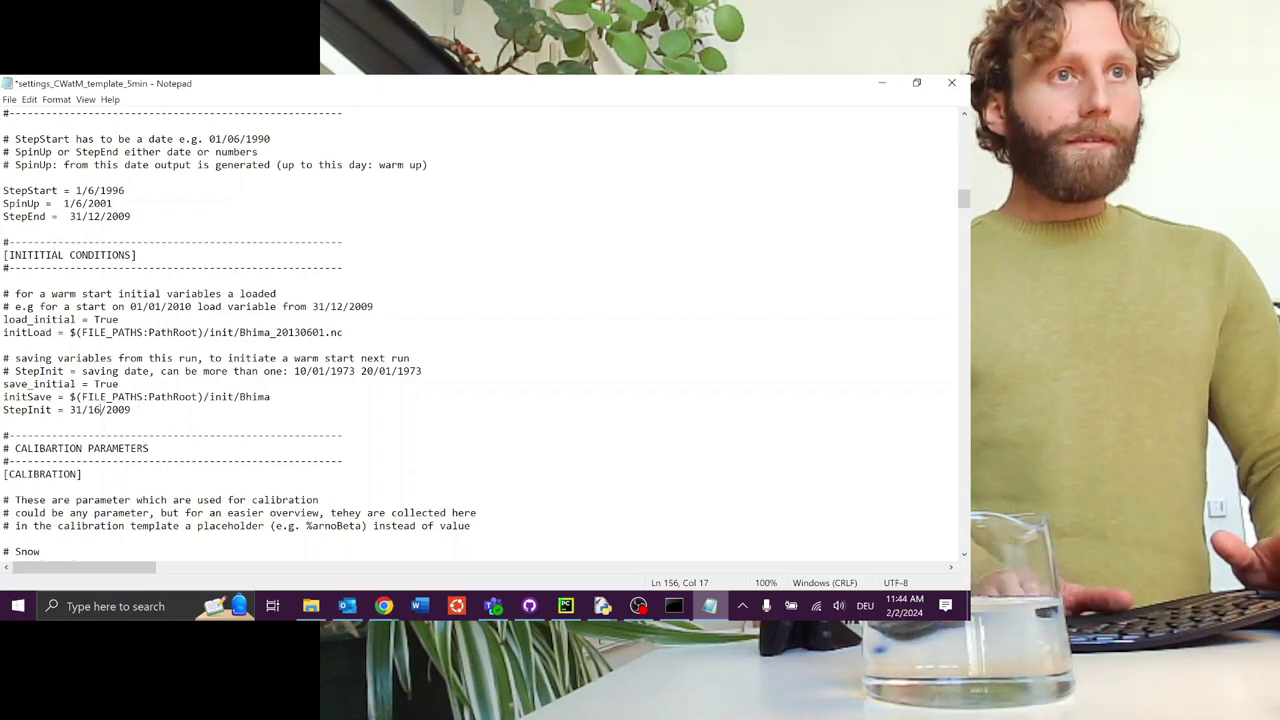
{"action": "type", "text": "6"}
{"action": "key", "text": "Left"}
{"action": "key", "text": "Left"}
{"action": "key", "text": "Left"}
{"action": "key", "text": "BackSpace"}
{"action": "key", "text": "BackSpace"}
{"action": "type", "text": "1"}
{"action": "key", "text": "Right"}
{"action": "key", "text": "Right"}
{"action": "key", "text": "BackSpace"}
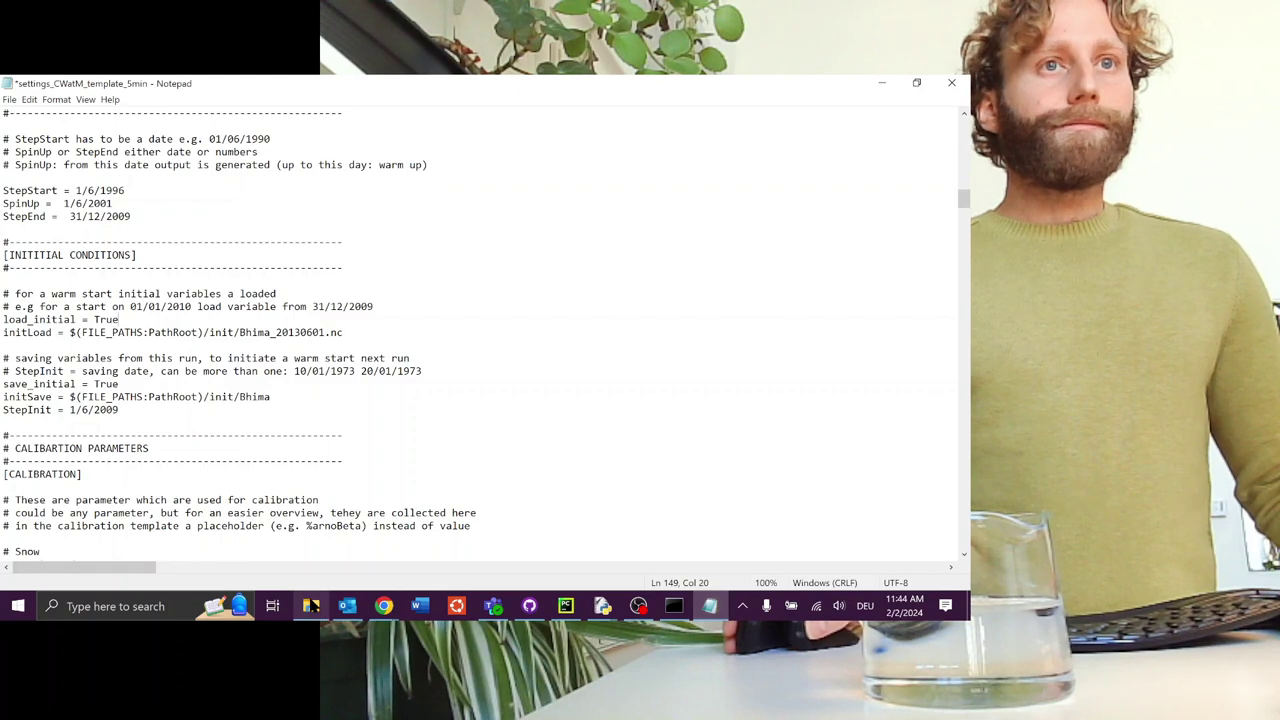
Switch to File Explorer and open watmodel > CWATM > cwatm_input_5min > init, with the newest files listed first.
{"action": "left_click", "coordinate": [311, 606]}
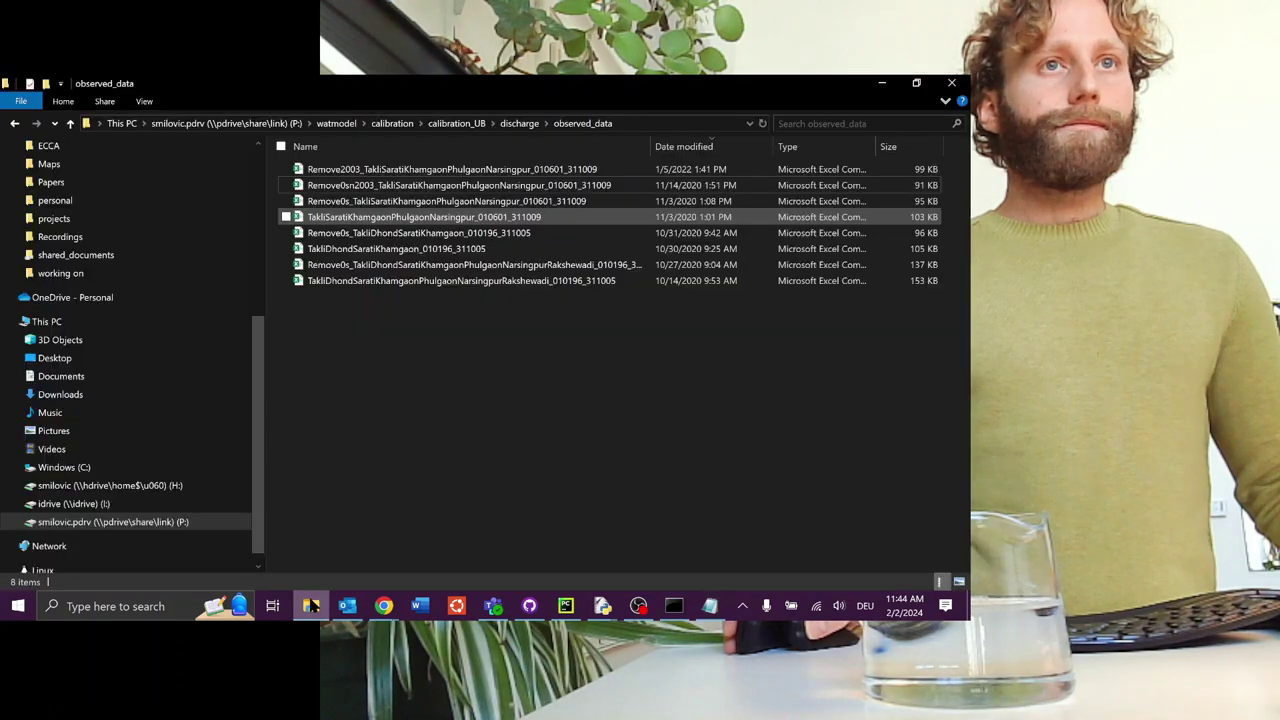
{"action": "left_click", "coordinate": [336, 123]}
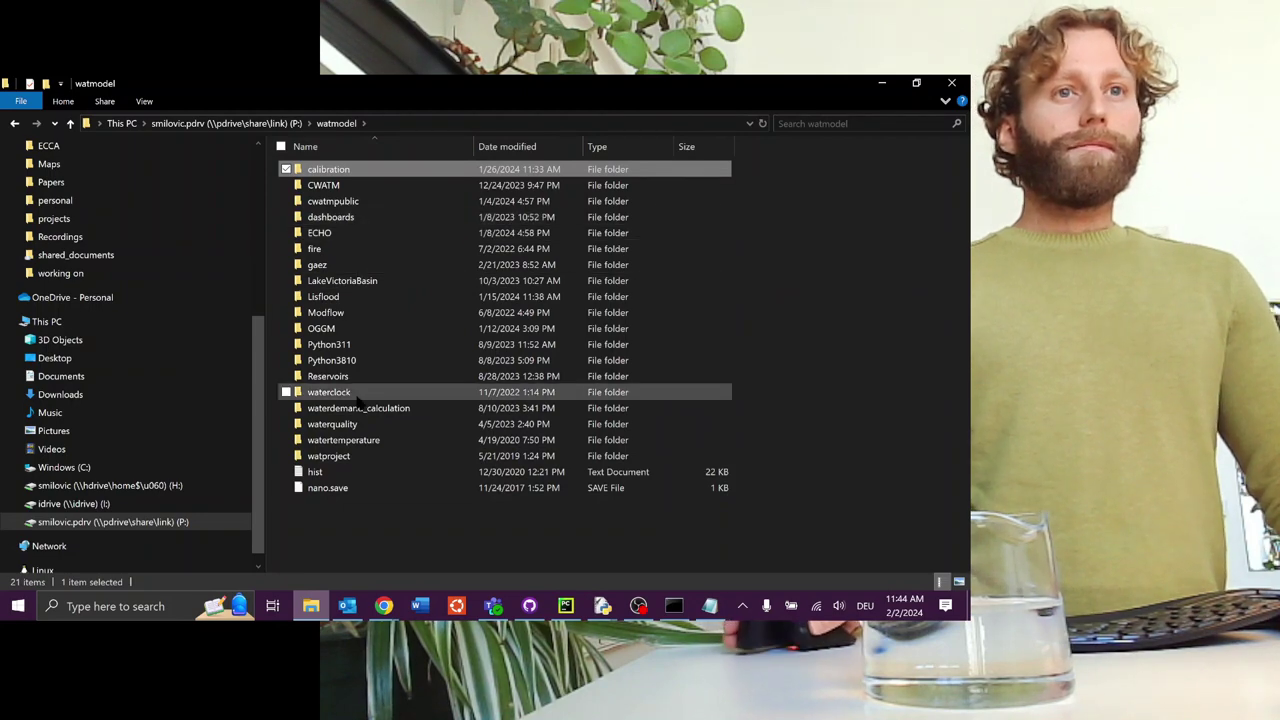
{"action": "double_click", "coordinate": [335, 186]}
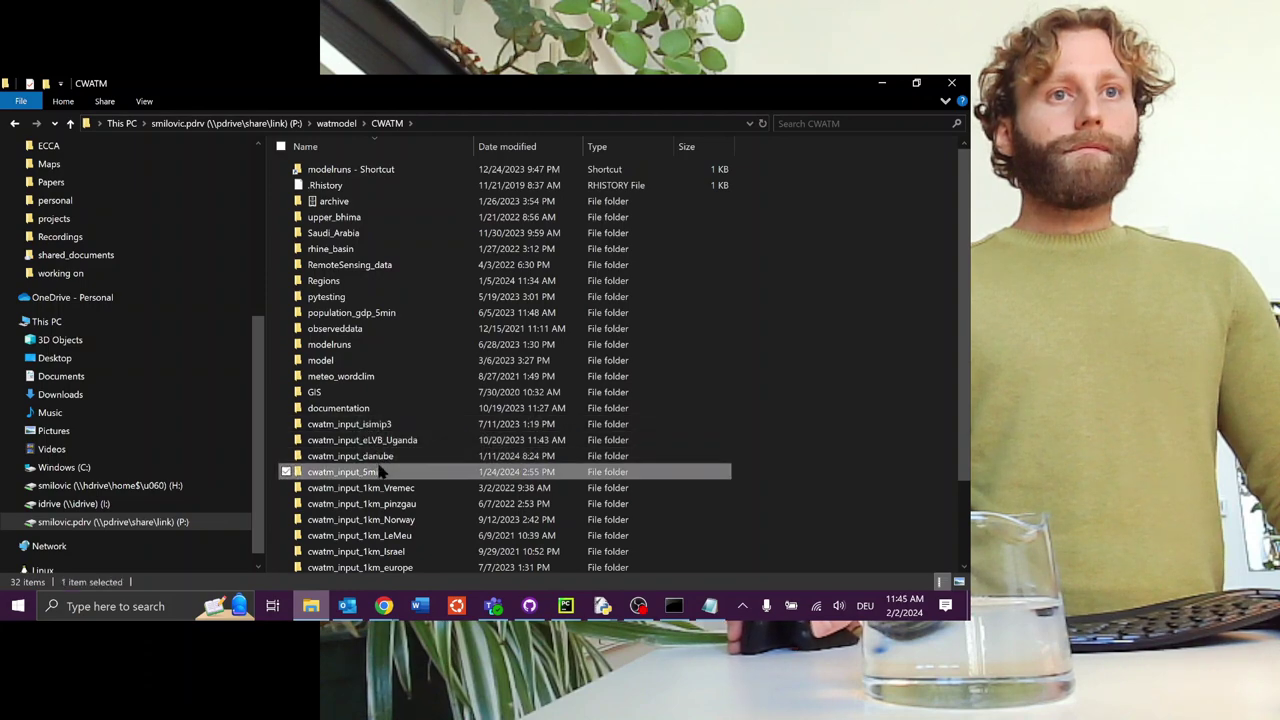
{"action": "double_click", "coordinate": [368, 472]}
{"action": "double_click", "coordinate": [360, 232]}
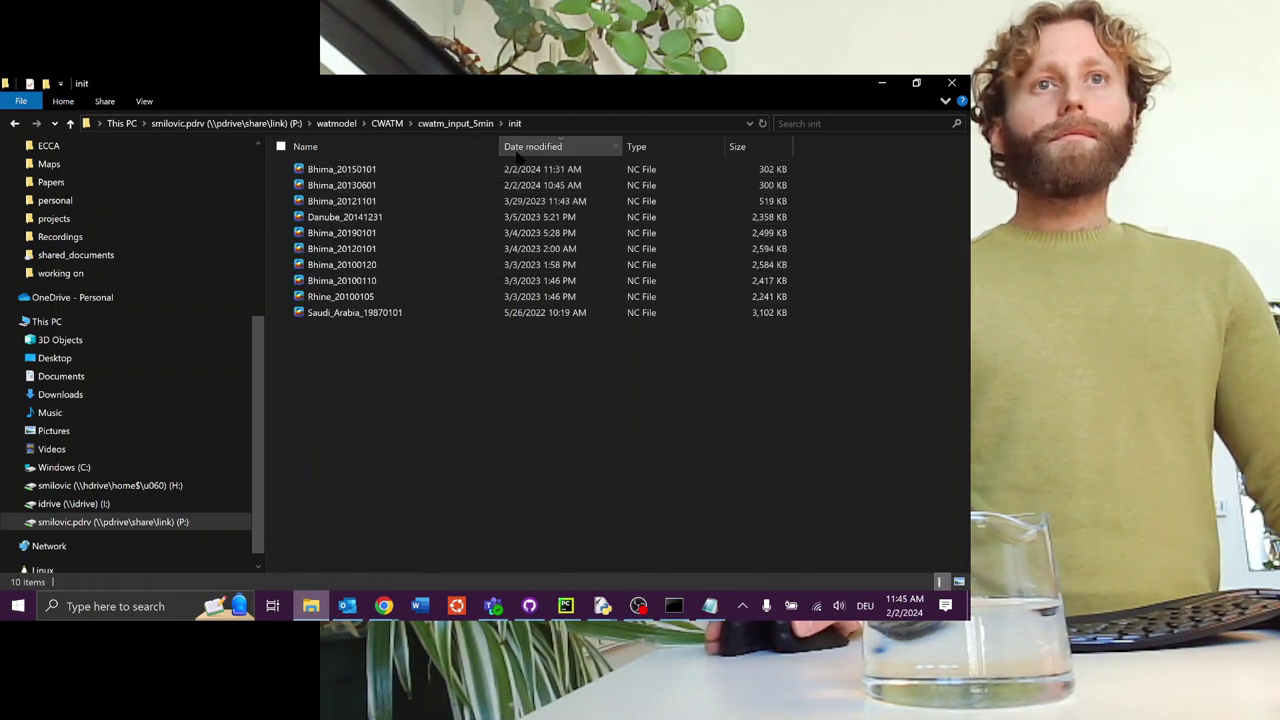
{"action": "left_click", "coordinate": [538, 148]}
{"action": "left_click", "coordinate": [538, 148]}
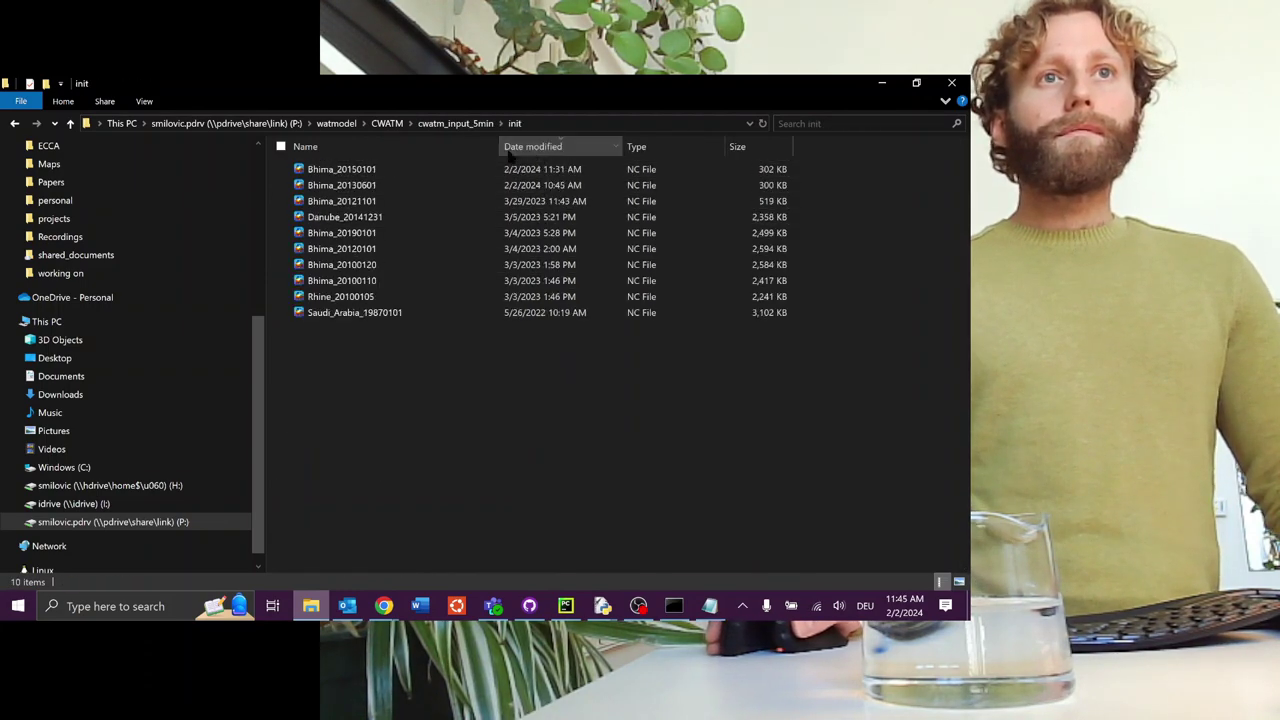
Copy the name of the initial-conditions file Bhima_20150101 and use it in the settings file, so initLoad points to Bhima_20150101.nc.
{"action": "left_click", "coordinate": [363, 170]}
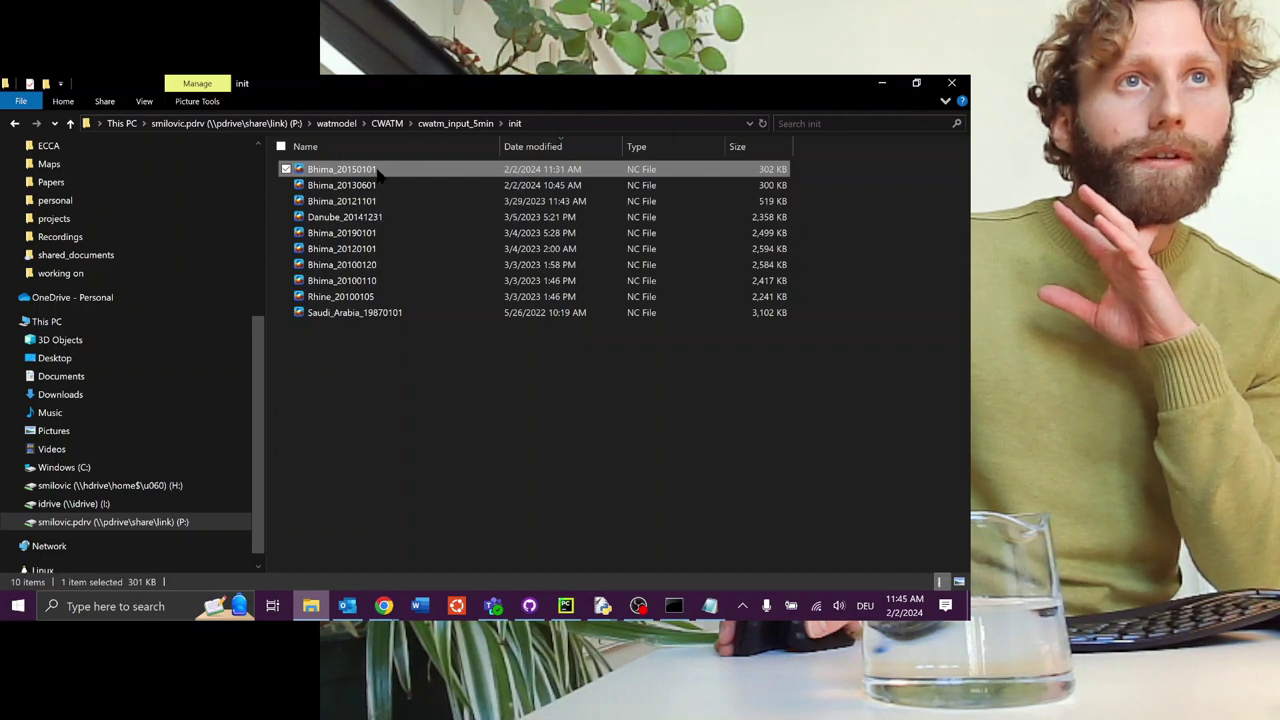
{"action": "left_click", "coordinate": [377, 171]}
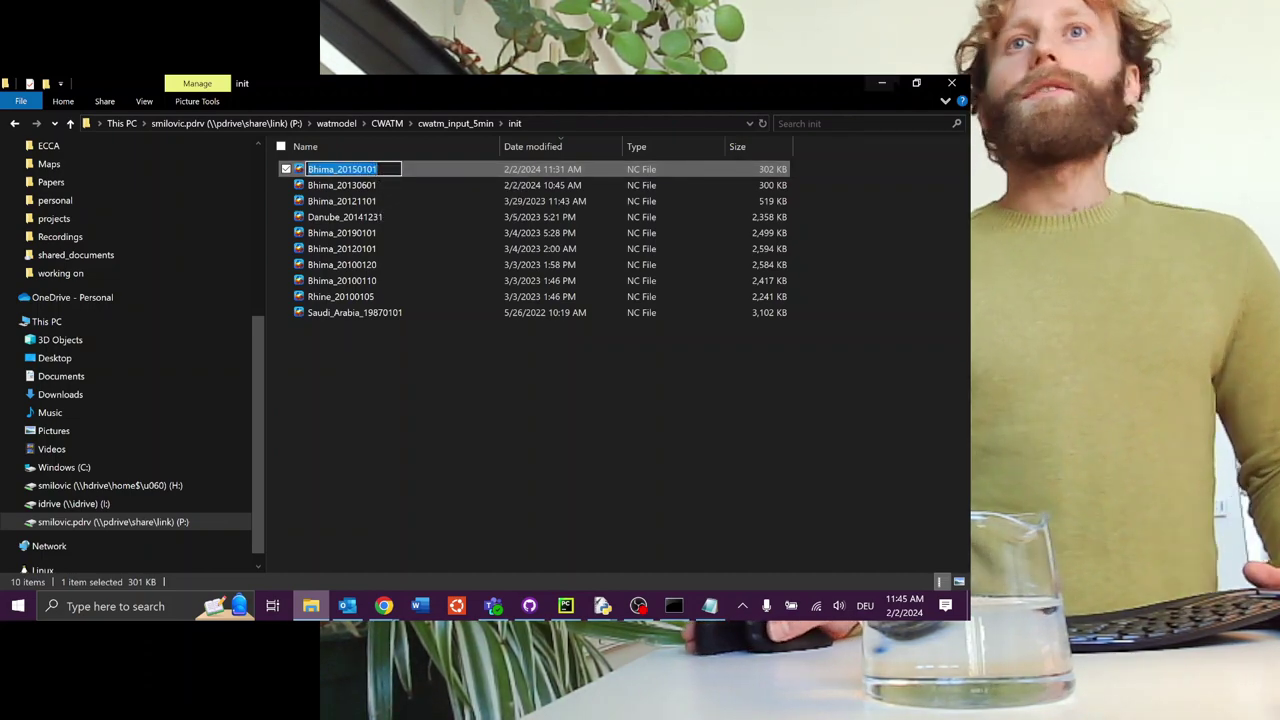
{"action": "left_click", "coordinate": [879, 83]}
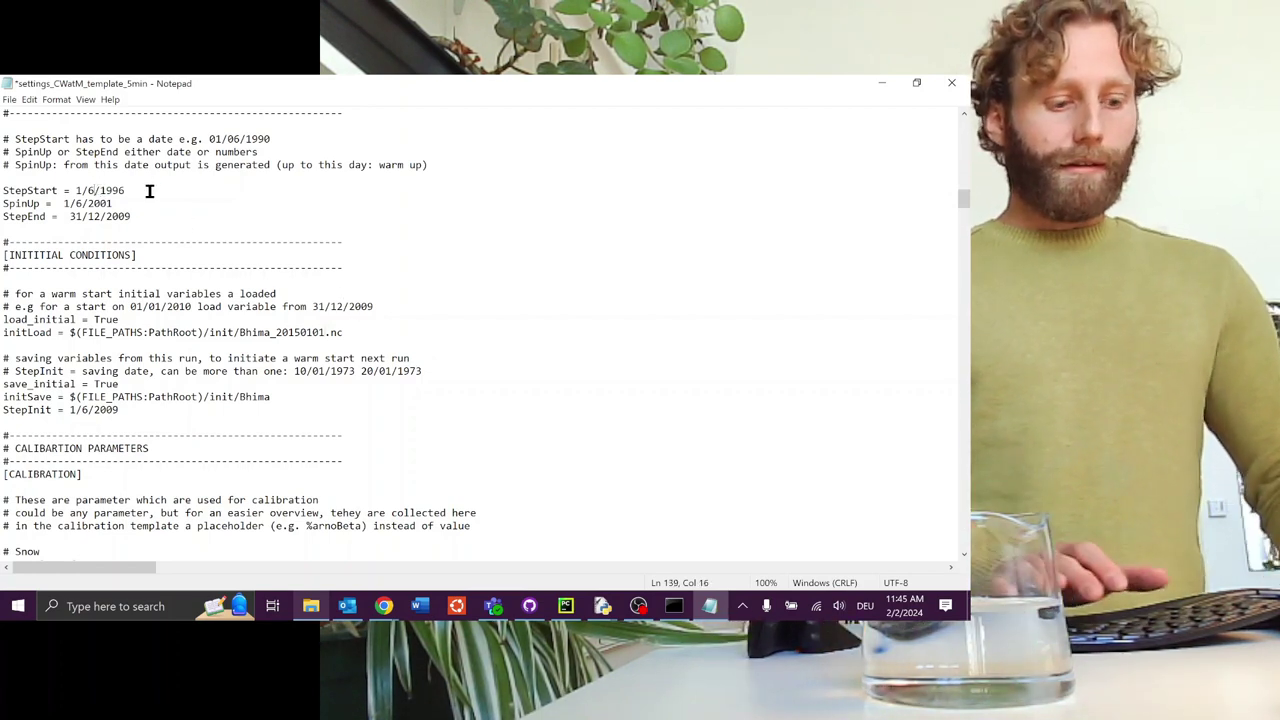
Set StepStart to 1/1/1996 and StepInit to 1/1/2009, and save the settings file.
{"action": "type", "text": "1"}
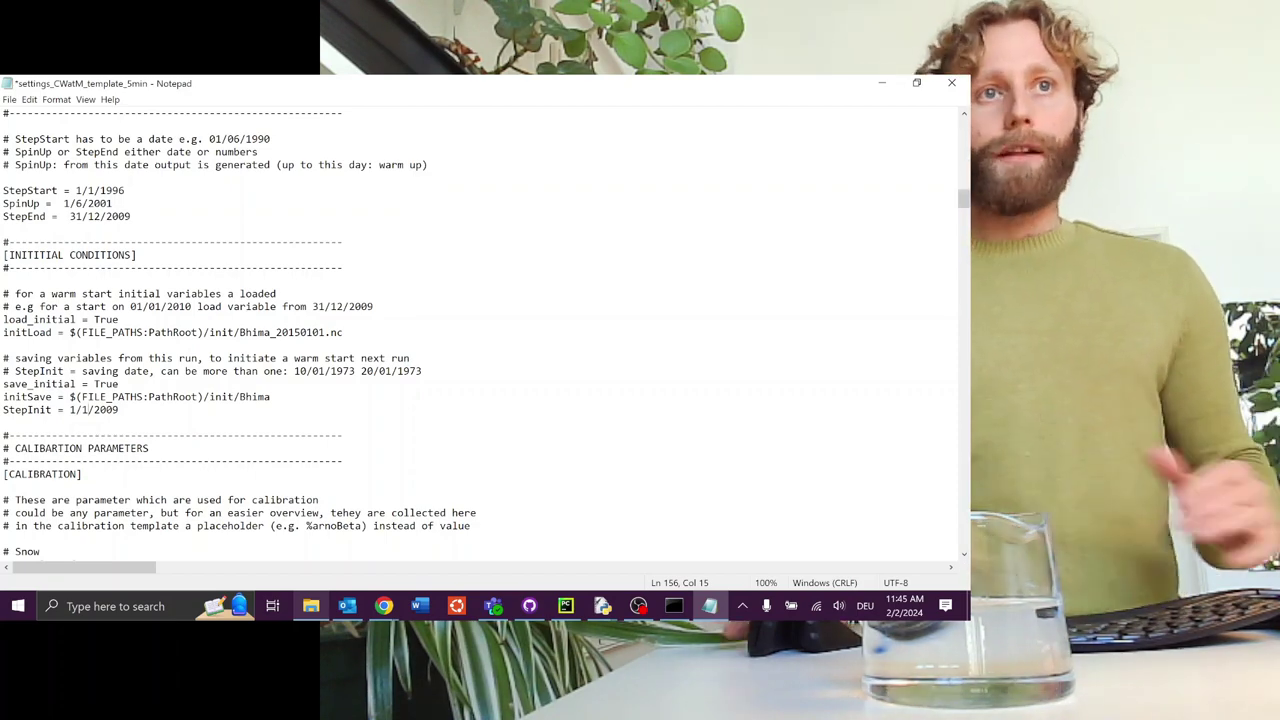
{"action": "left_click", "coordinate": [134, 193]}
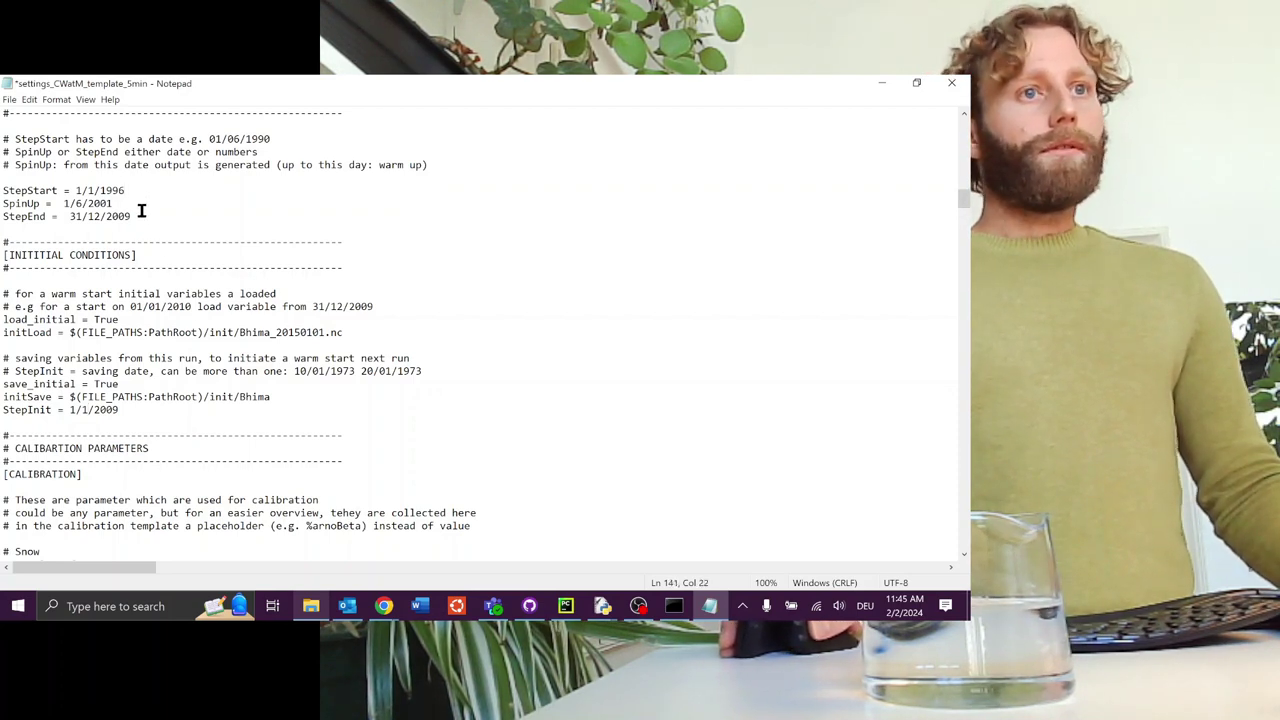
{"action": "key", "text": "ctrl+s"}
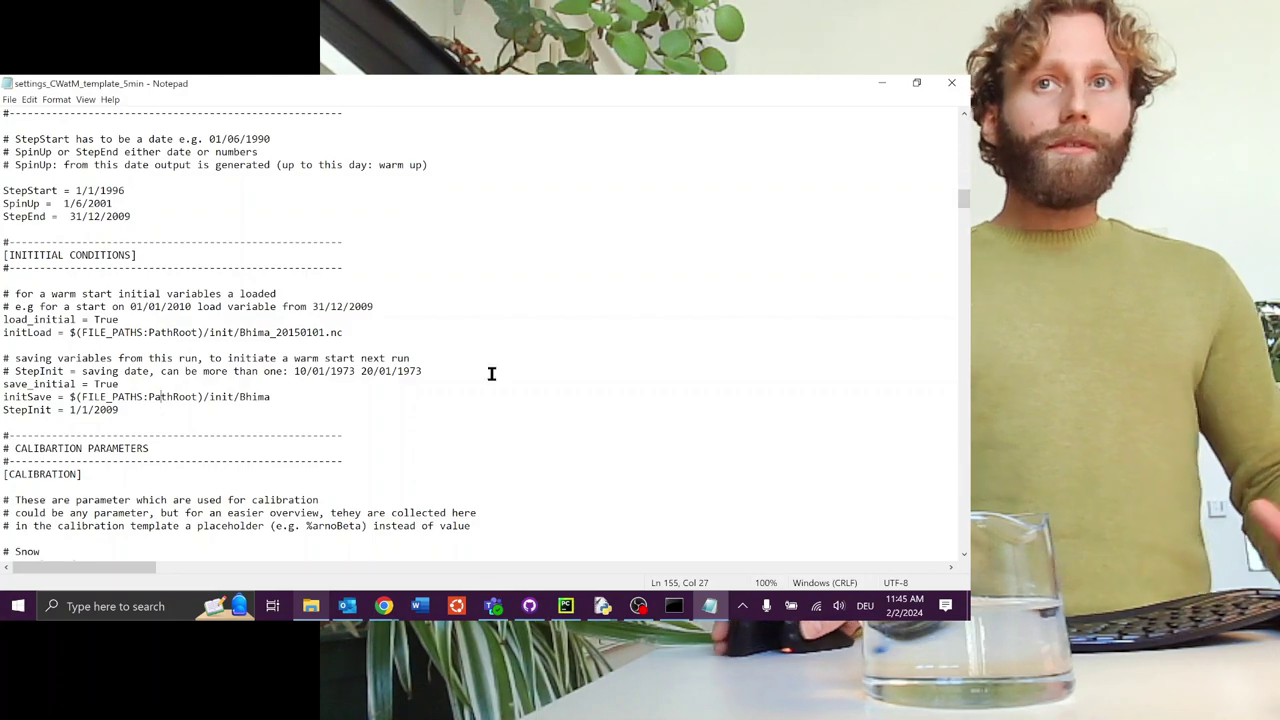
Go to the OUTPUT section near the end of the settings file and place the cursor in the OUT_MAP_Daily line.
{"action": "scroll", "coordinate": [737, 303], "scroll_direction": "down", "scroll_amount": 15}
{"action": "scroll", "coordinate": [779, 351], "scroll_direction": "down", "scroll_amount": 6}
{"action": "left_click_drag", "start_coordinate": [963, 233], "coordinate": [900, 540]}
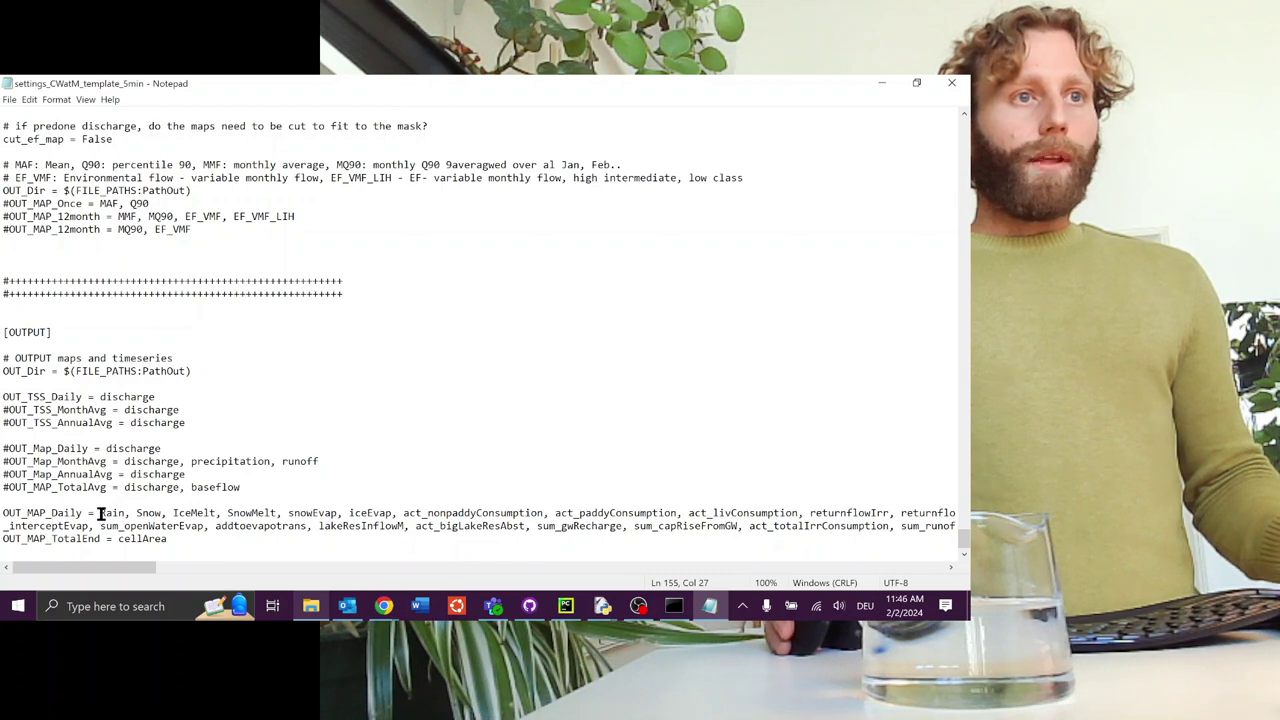
{"action": "left_click", "coordinate": [10, 513]}
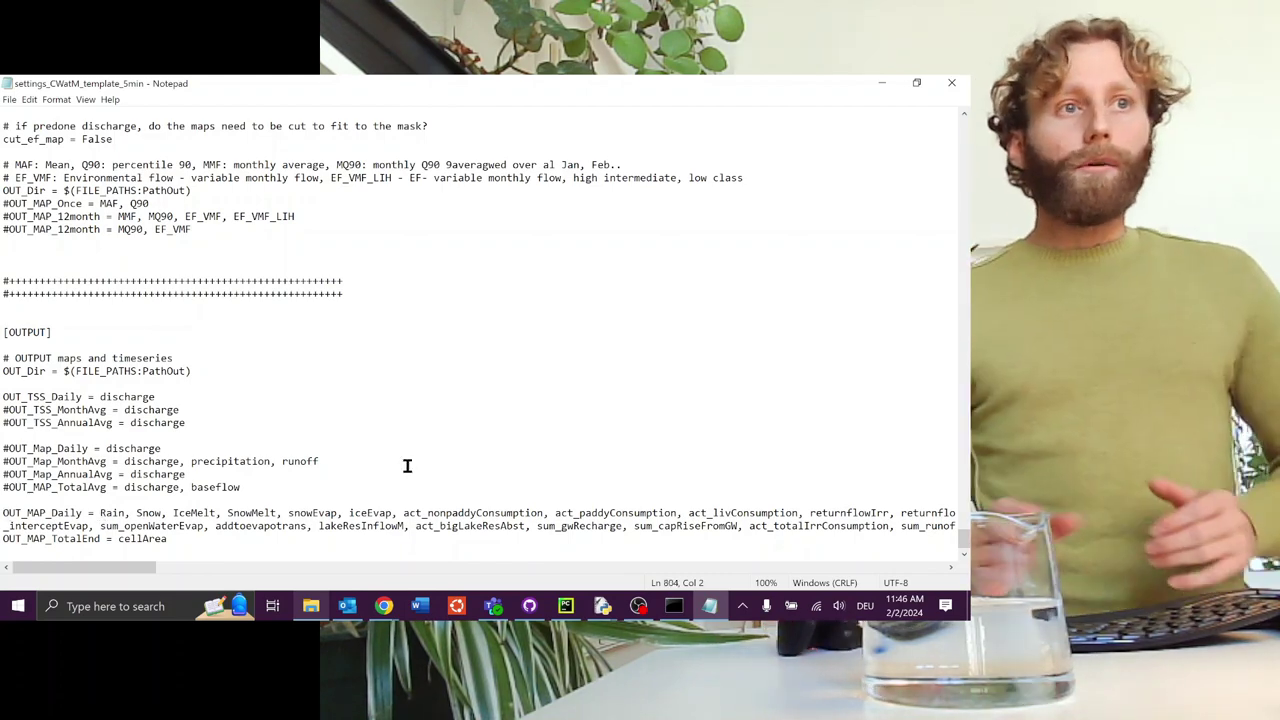